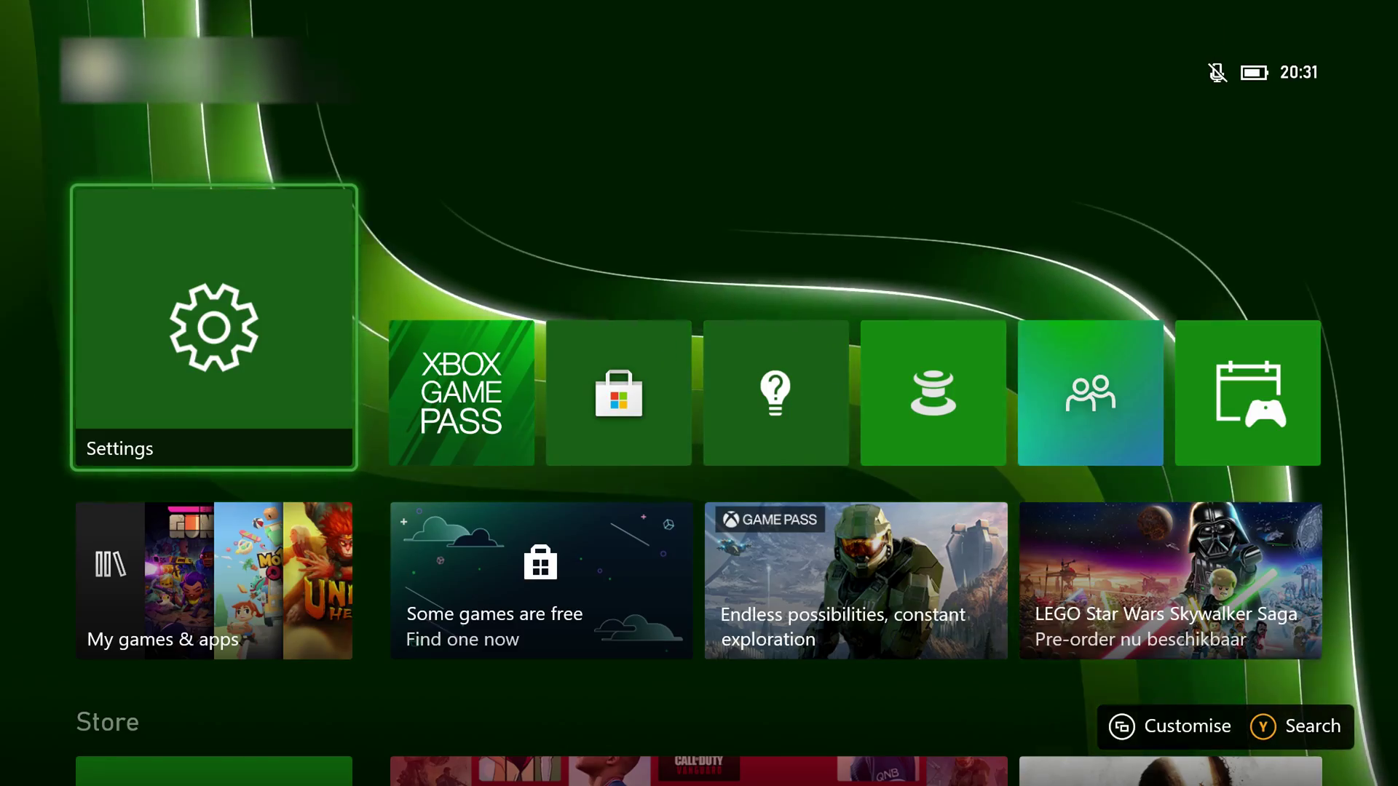
Step: Search the console for "Edge" and launch the installed Microsoft Edge browser
{"action": "key", "text": "y"}
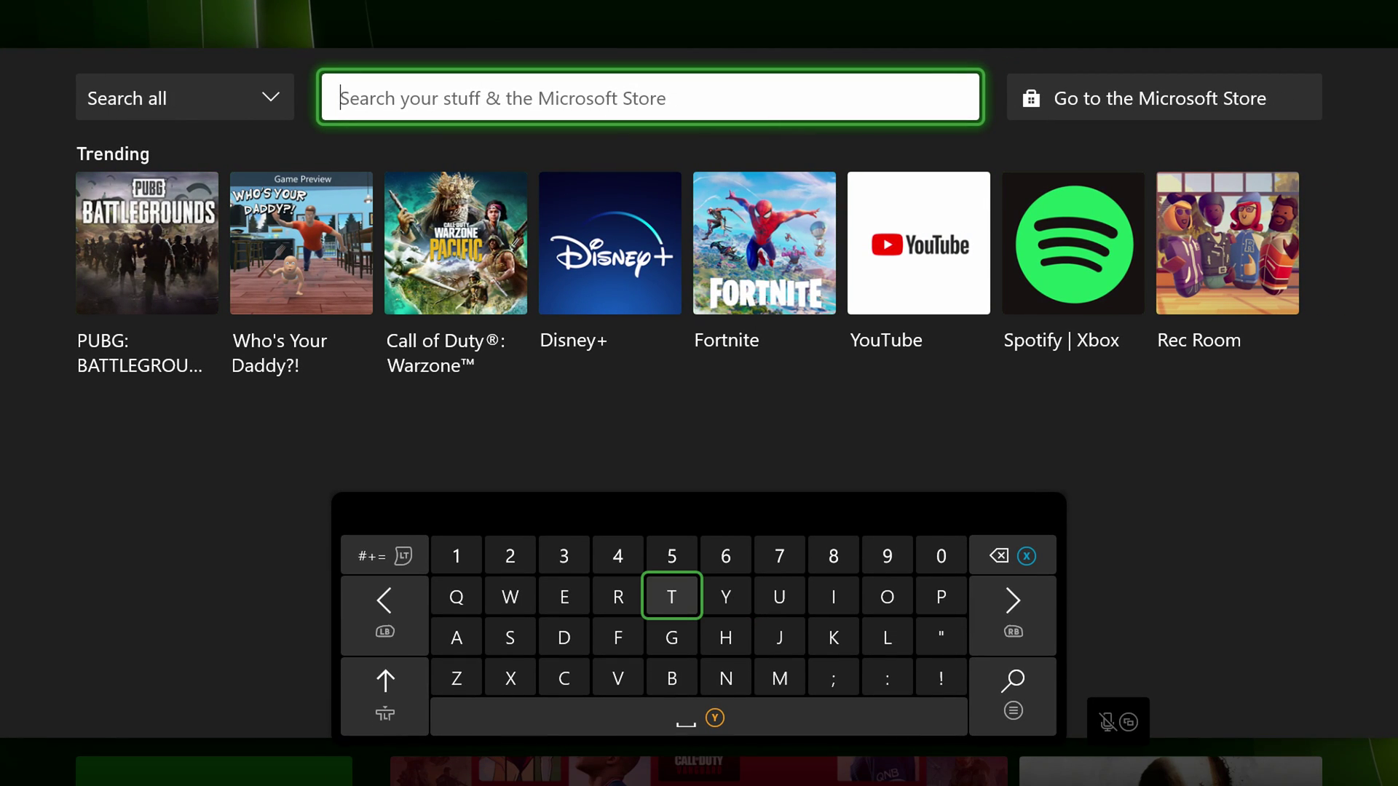
{"action": "type", "text": "Edge"}
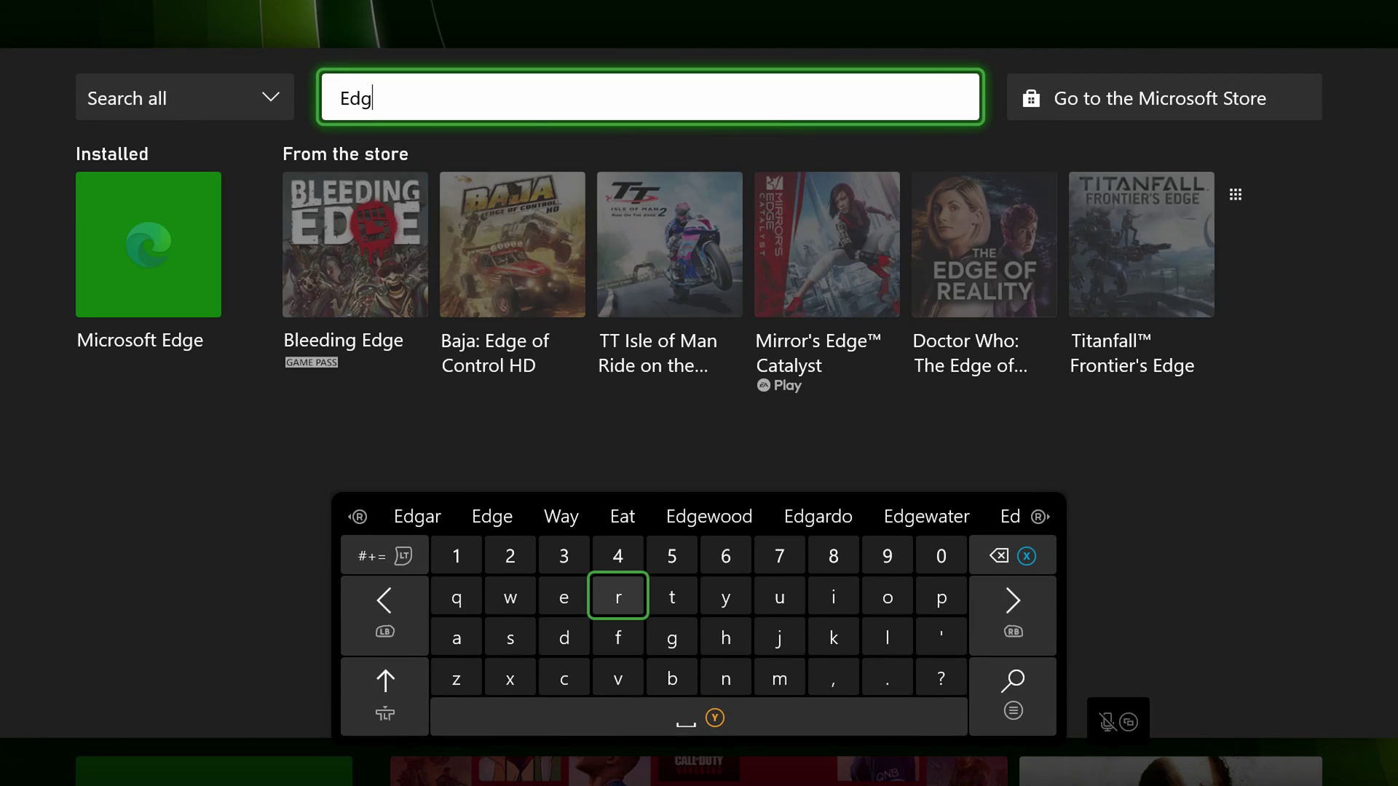
{"action": "key", "text": "Up"}
{"action": "key", "text": "Up"}
{"action": "key", "text": "Left"}
{"action": "key", "text": "Left"}
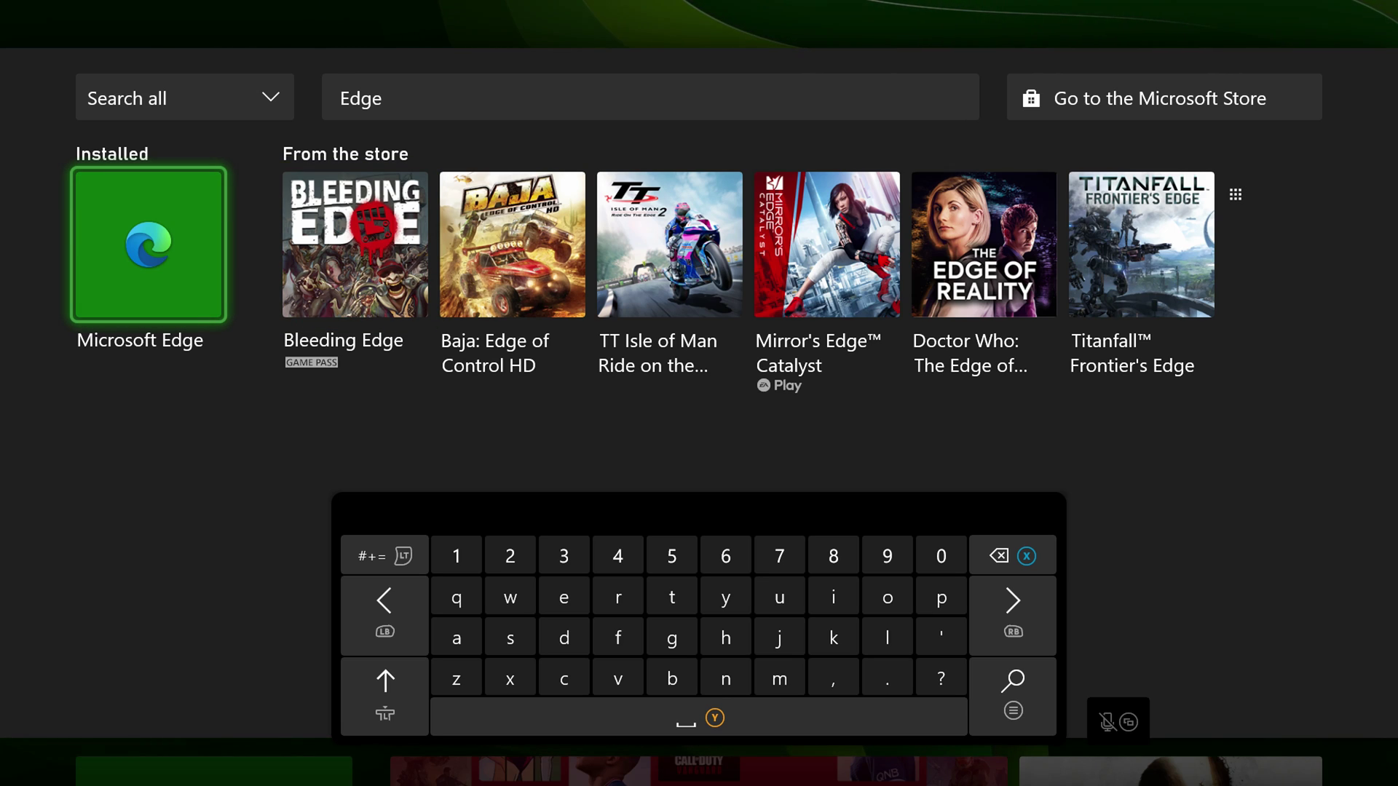
{"action": "key", "text": "Return"}
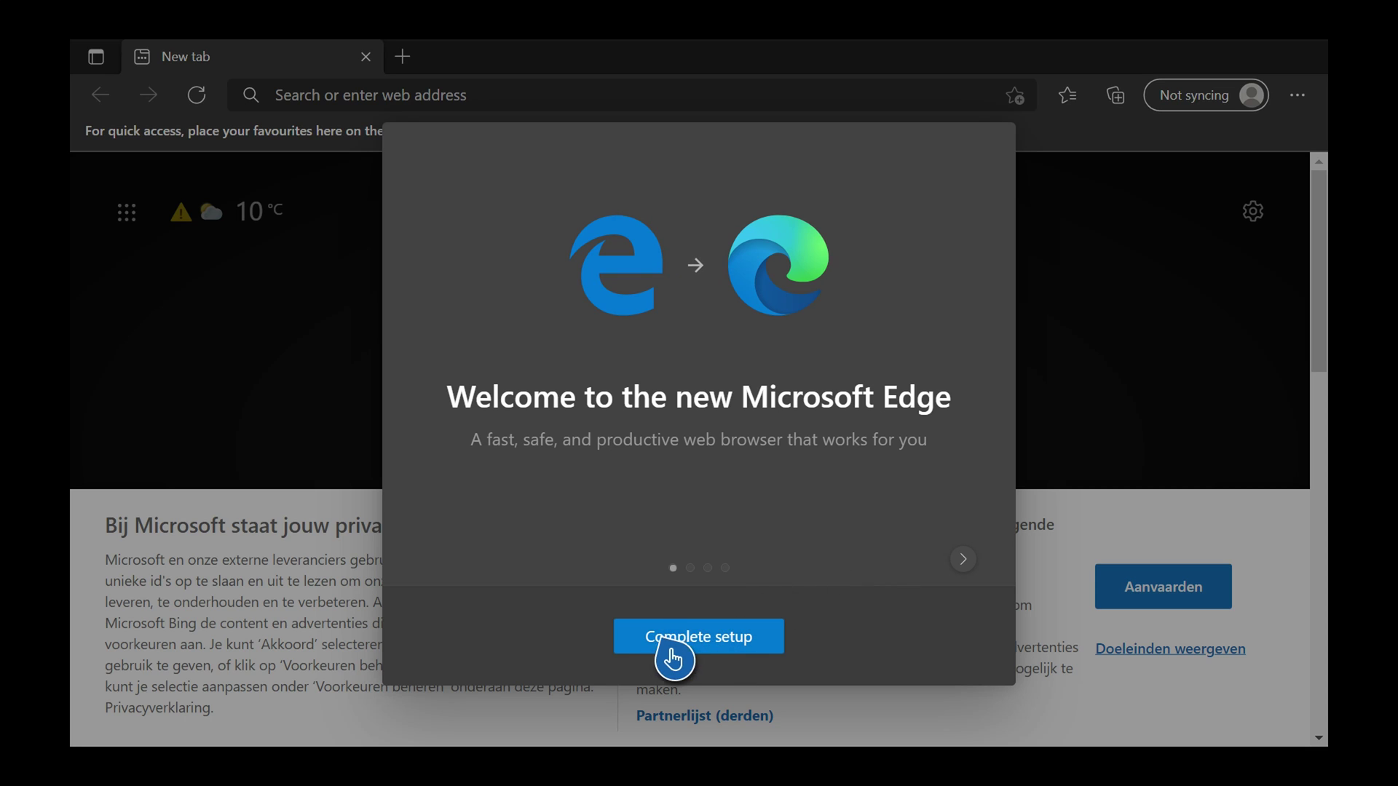
Step: Complete the Microsoft Edge first-run setup with the Inspirational new tab layout and browsing-history personalisation set to No
{"action": "left_click", "coordinate": [743, 659]}
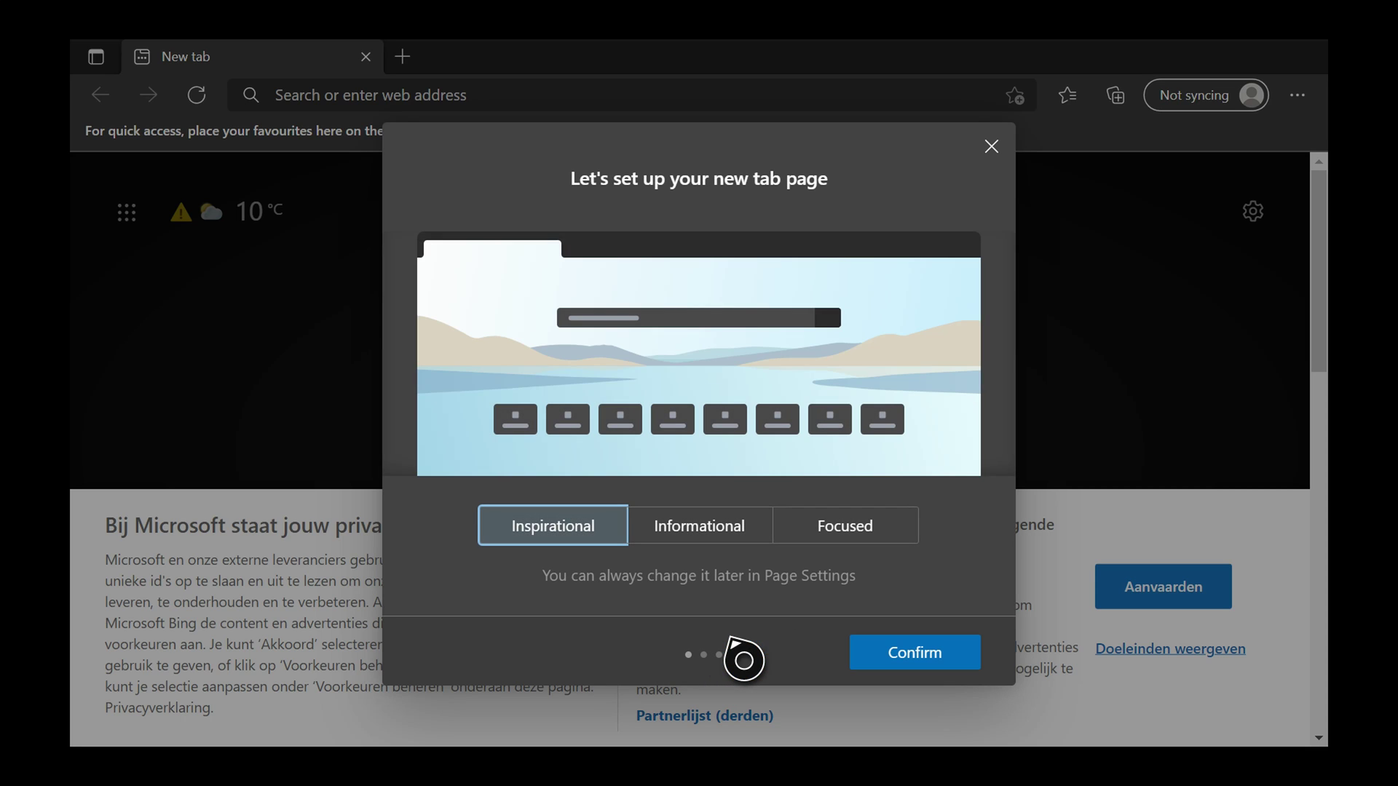
{"action": "left_click", "coordinate": [944, 659]}
{"action": "left_click", "coordinate": [944, 658]}
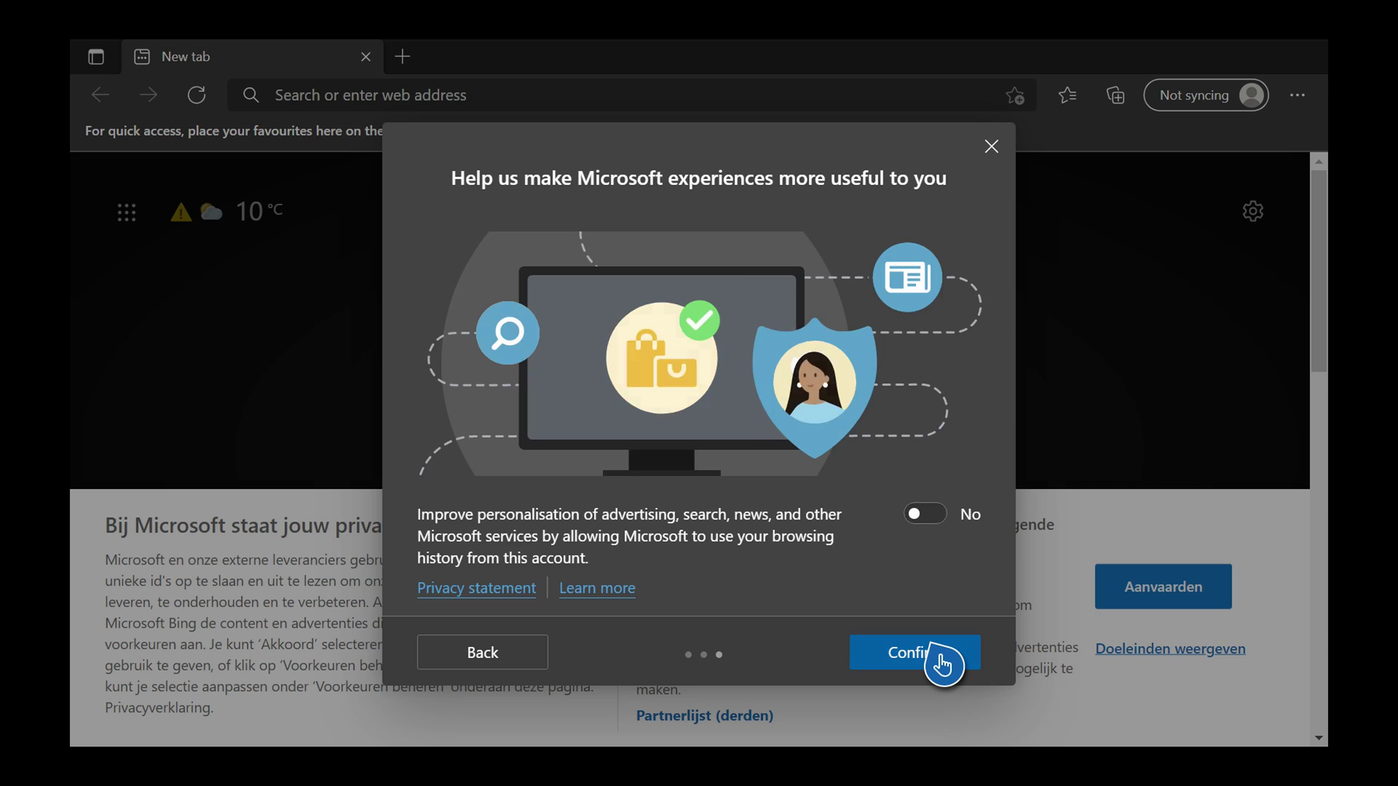
{"action": "left_click", "coordinate": [944, 658]}
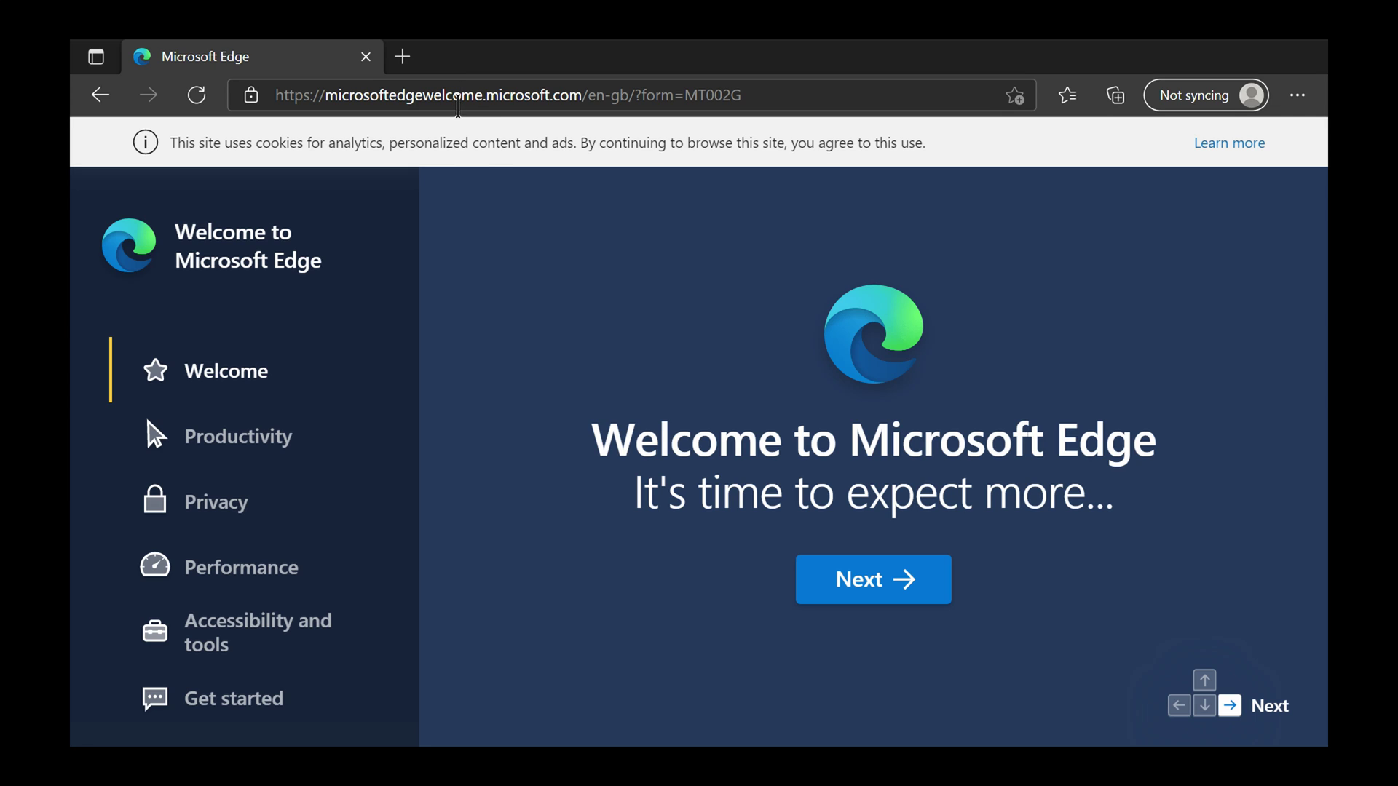
{"action": "left_click", "coordinate": [428, 82]}
{"action": "key", "text": "BackSpace"}
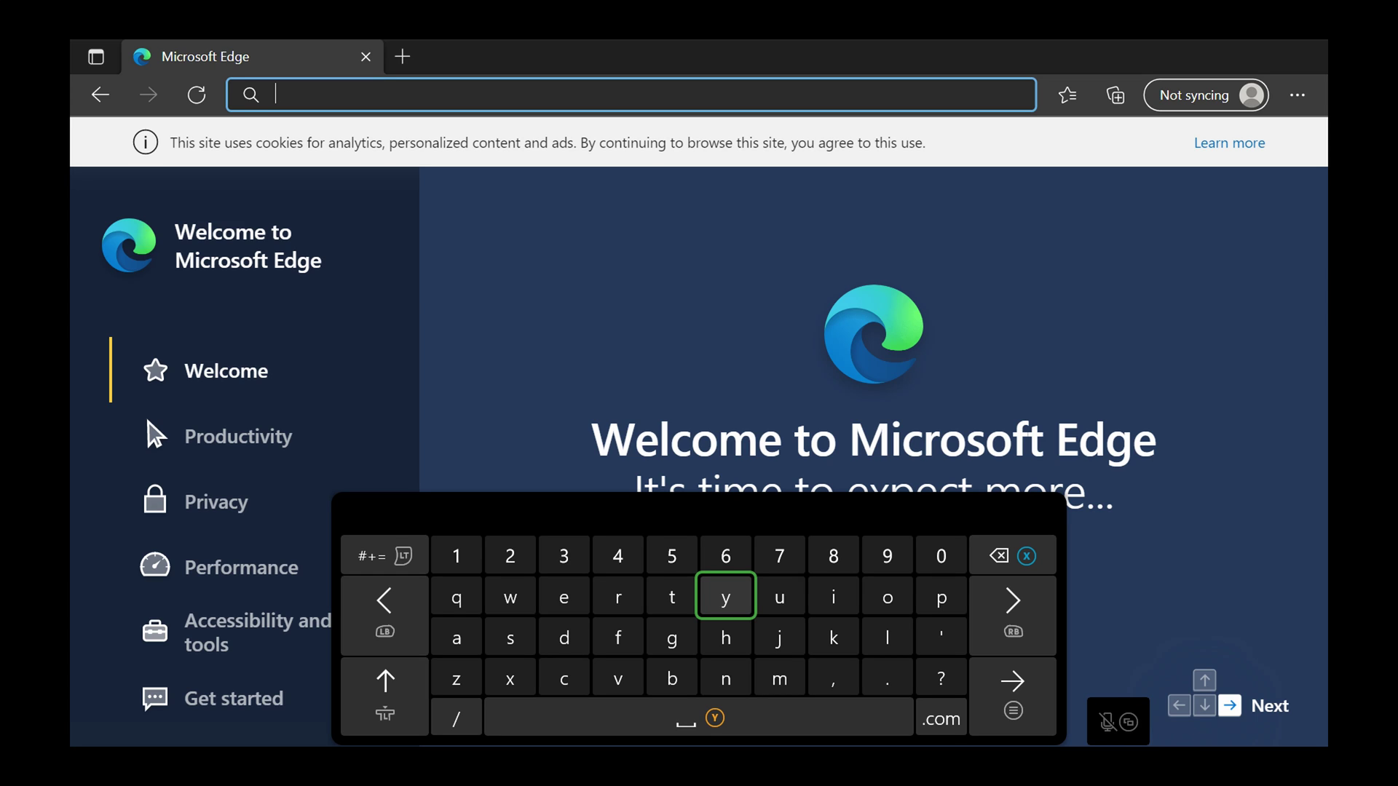
{"action": "type", "text": "h"}
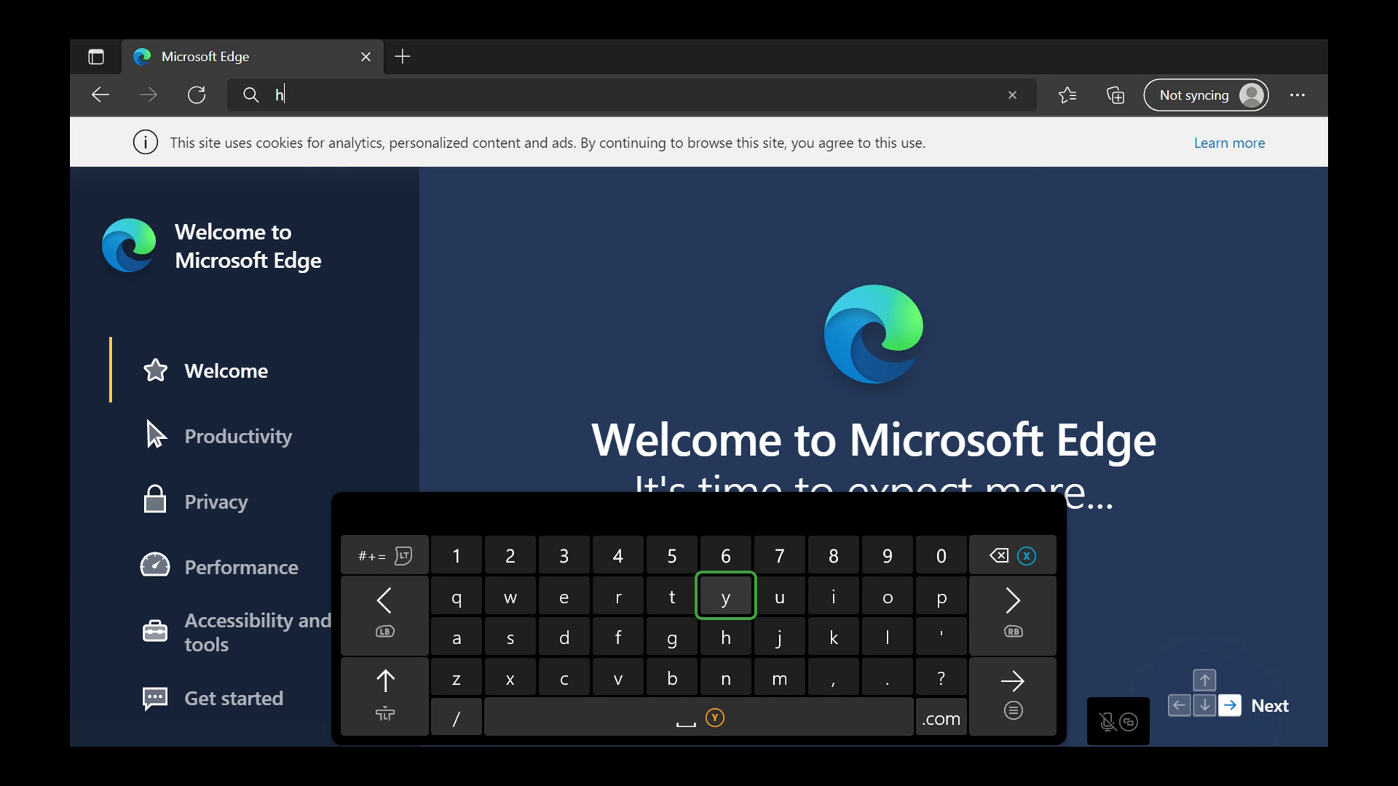
{"action": "type", "text": "ttps:"}
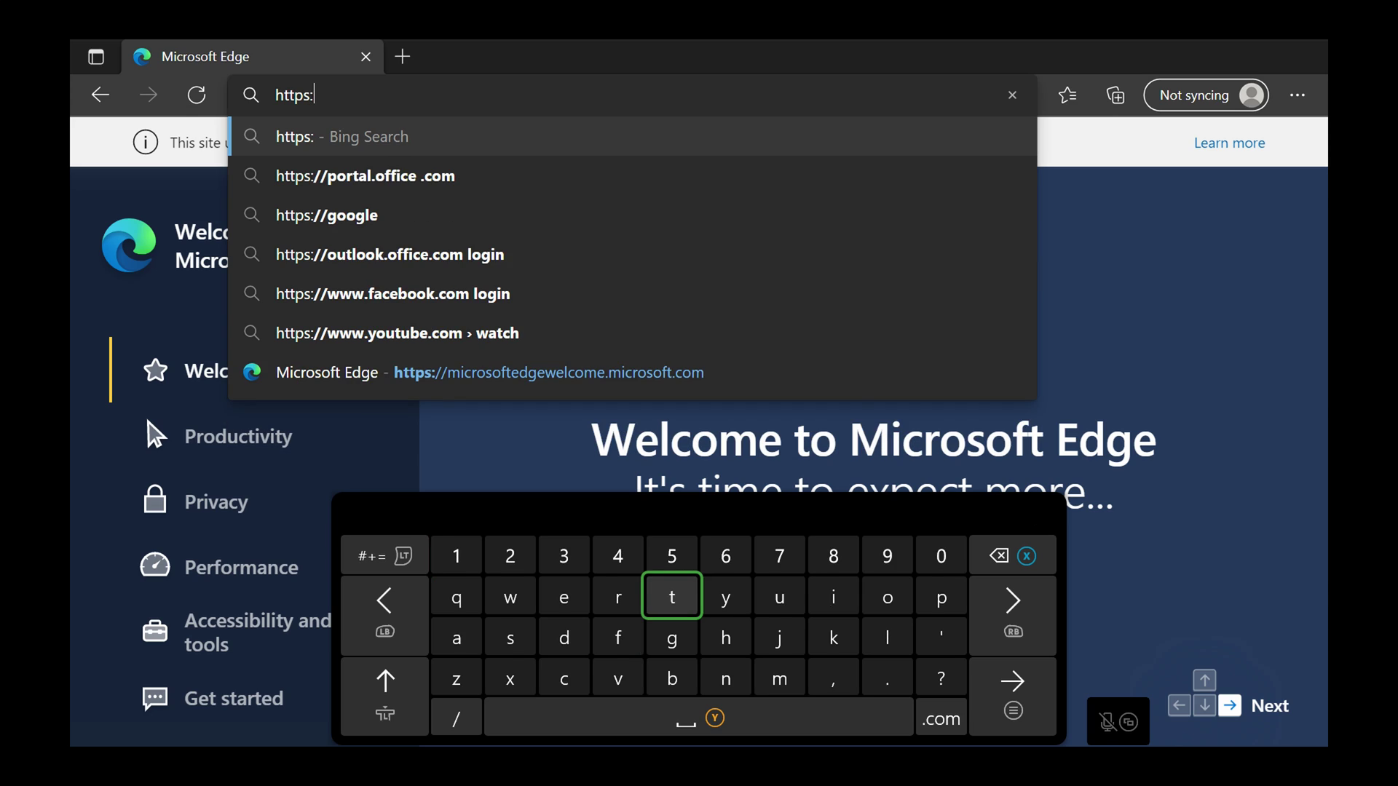
{"action": "type", "text": "//"}
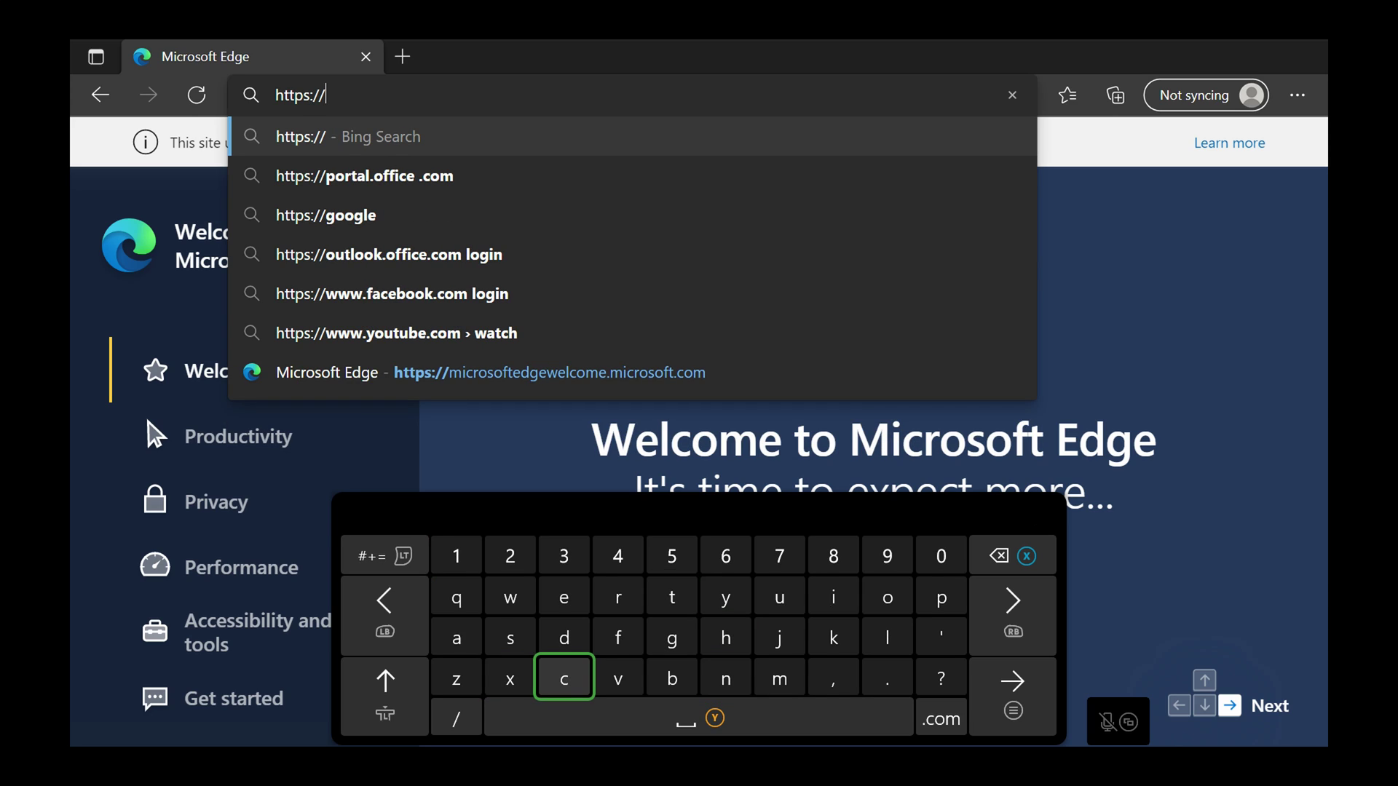
{"action": "type", "text": "gamr13"}
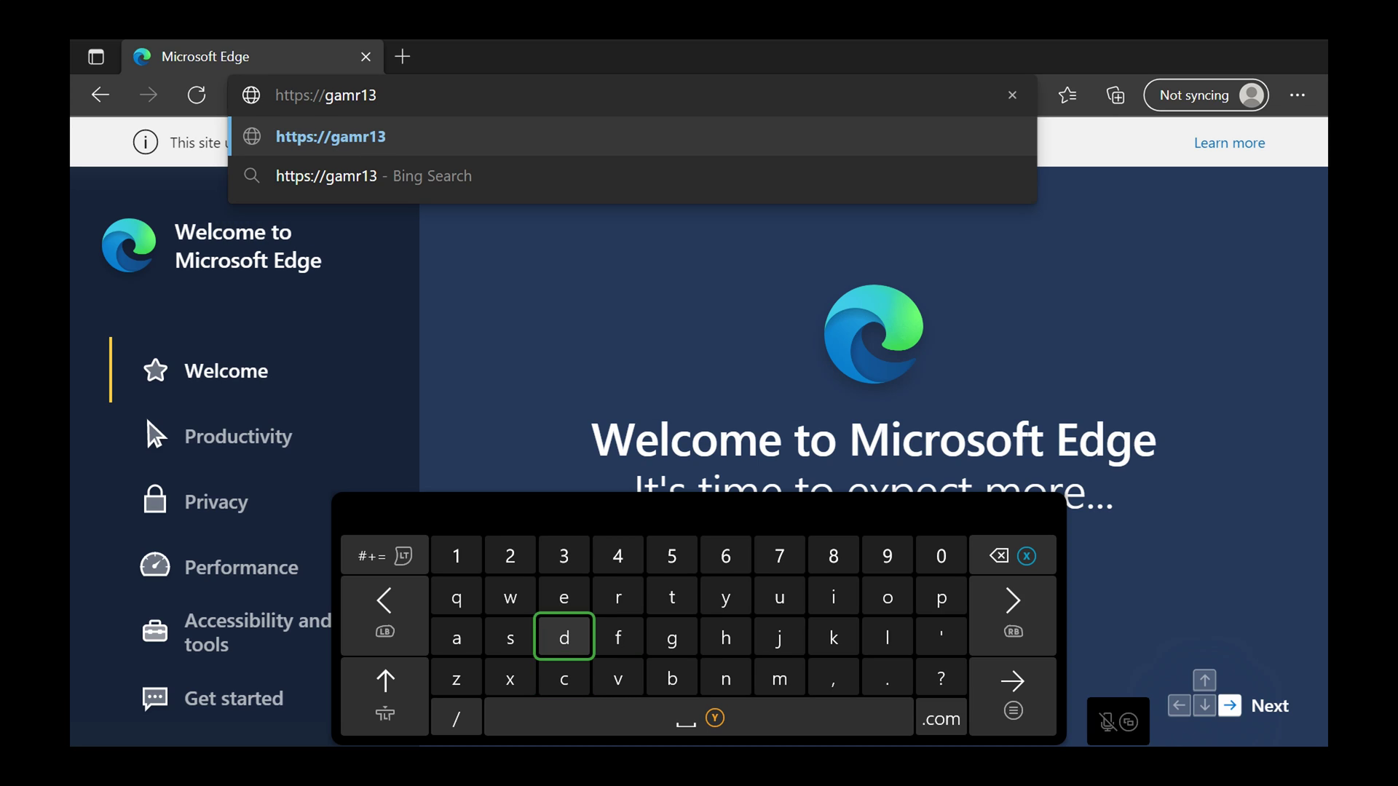
{"action": "type", "text": ".github.io"}
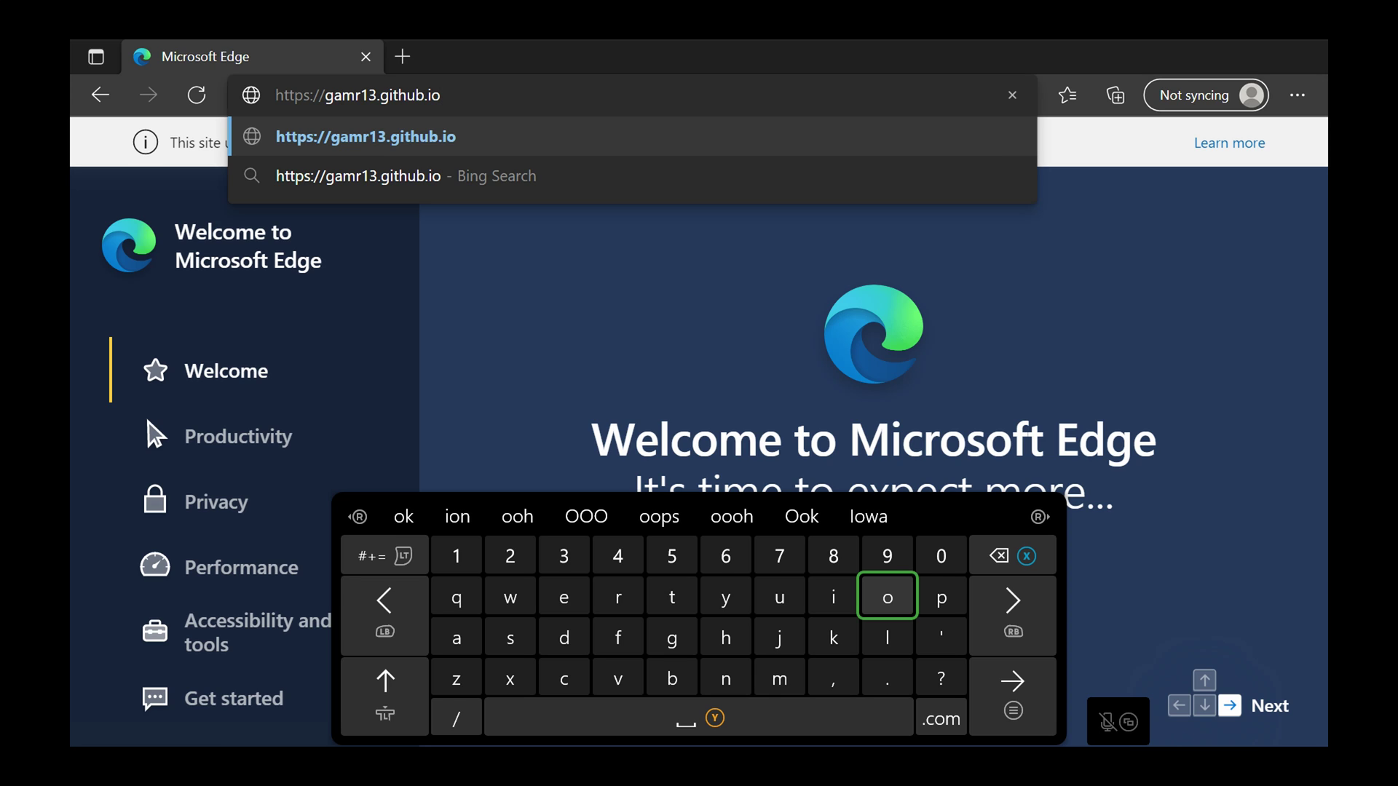
{"action": "key", "text": "Return"}
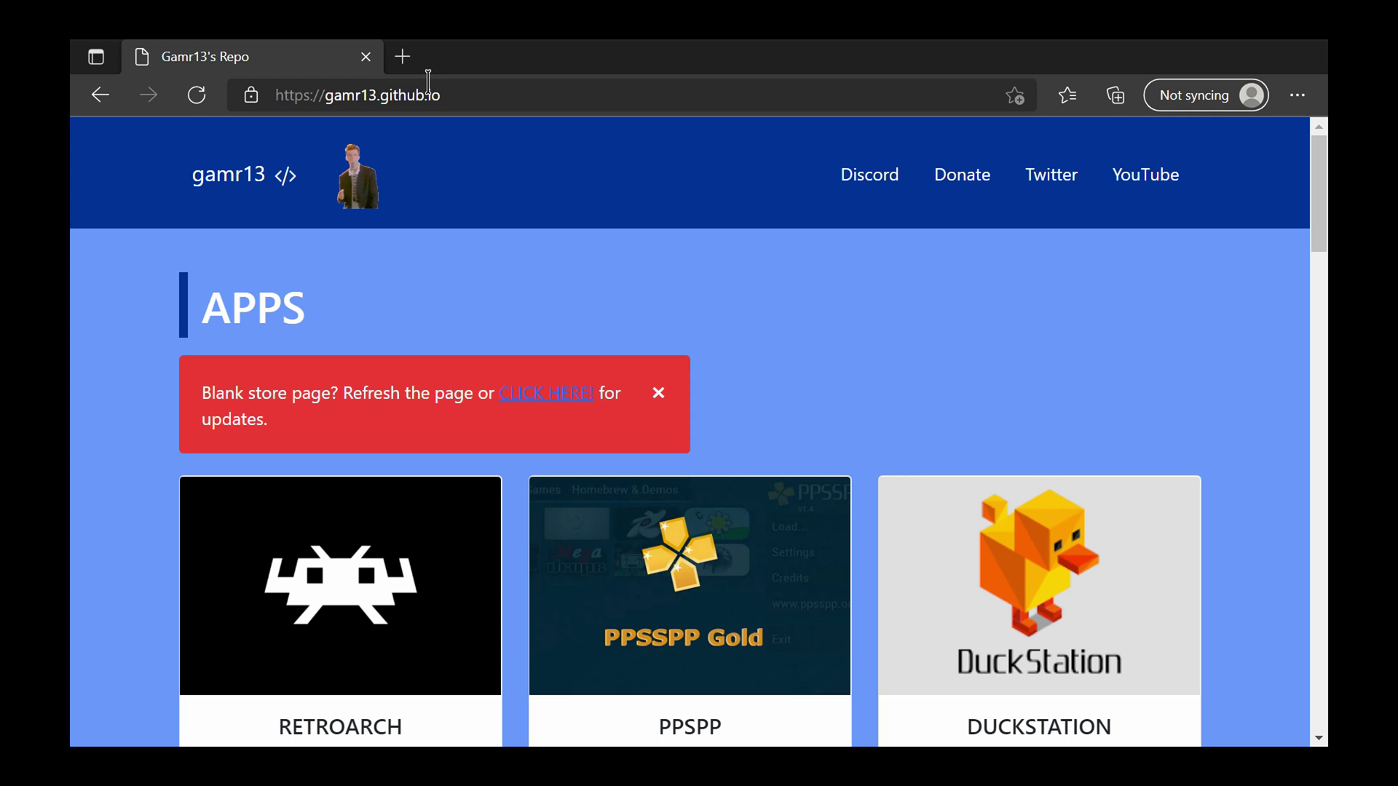
Step: Look through the apps offered on the repository page, from RetroArch down to Durango FTP
{"action": "scroll", "coordinate": [440, 141], "scroll_direction": "down", "scroll_amount": 8}
{"action": "scroll", "coordinate": [699, 431], "scroll_direction": "up", "scroll_amount": 8}
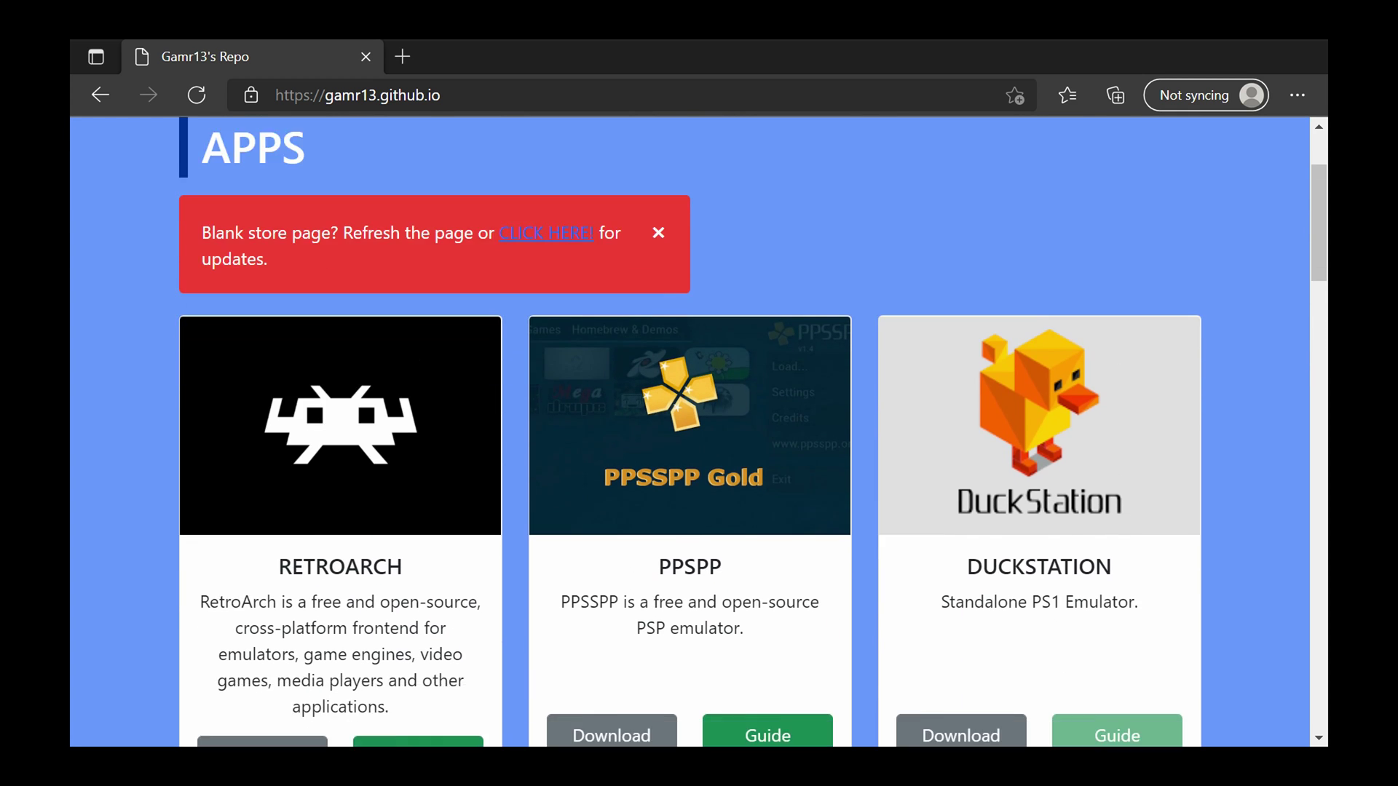
{"action": "scroll", "coordinate": [698, 431], "scroll_direction": "down", "scroll_amount": 13}
{"action": "scroll", "coordinate": [699, 431], "scroll_direction": "up", "scroll_amount": 4}
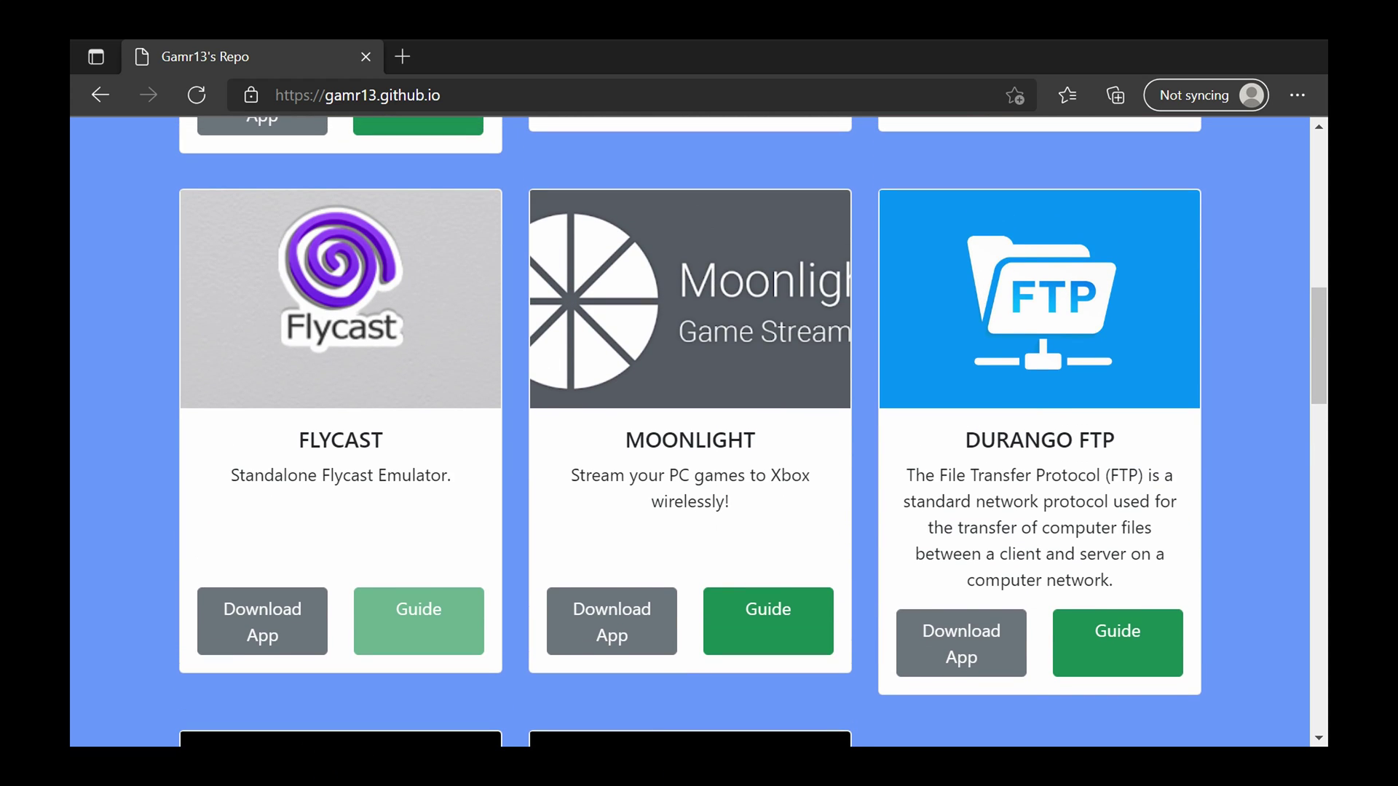
{"action": "scroll", "coordinate": [634, 333], "scroll_direction": "up", "scroll_amount": 6}
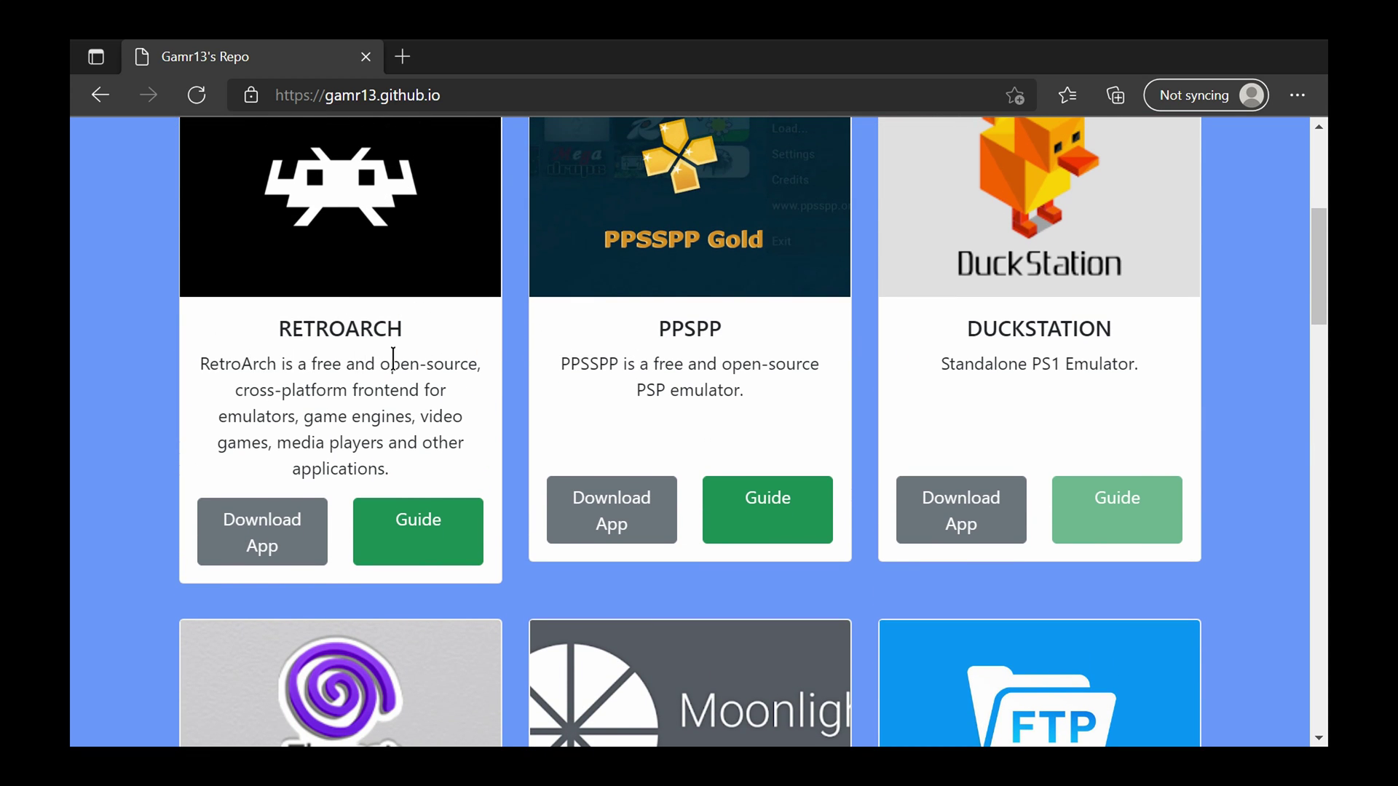
{"action": "scroll", "coordinate": [996, 411], "scroll_direction": "down", "scroll_amount": 7}
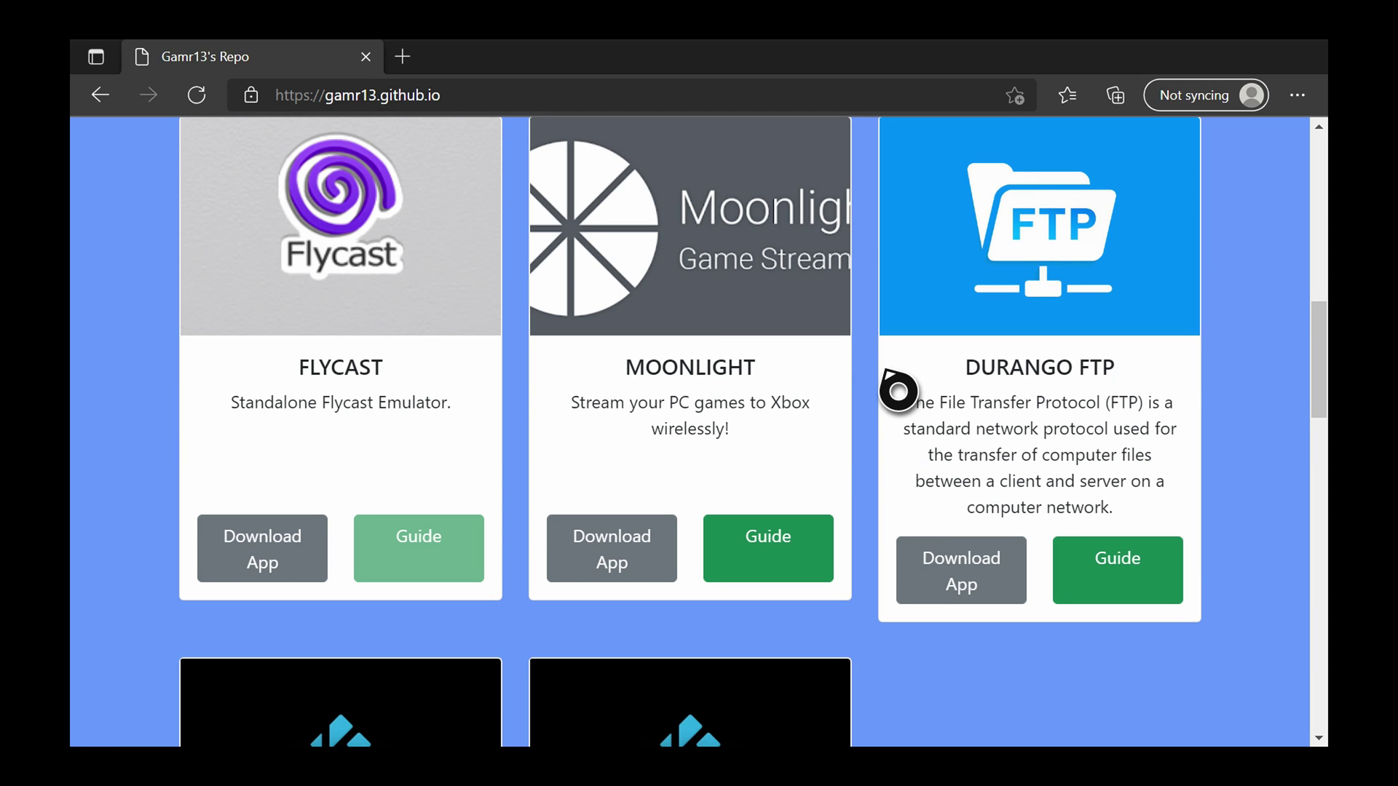
{"action": "scroll", "coordinate": [897, 378], "scroll_direction": "up", "scroll_amount": 6}
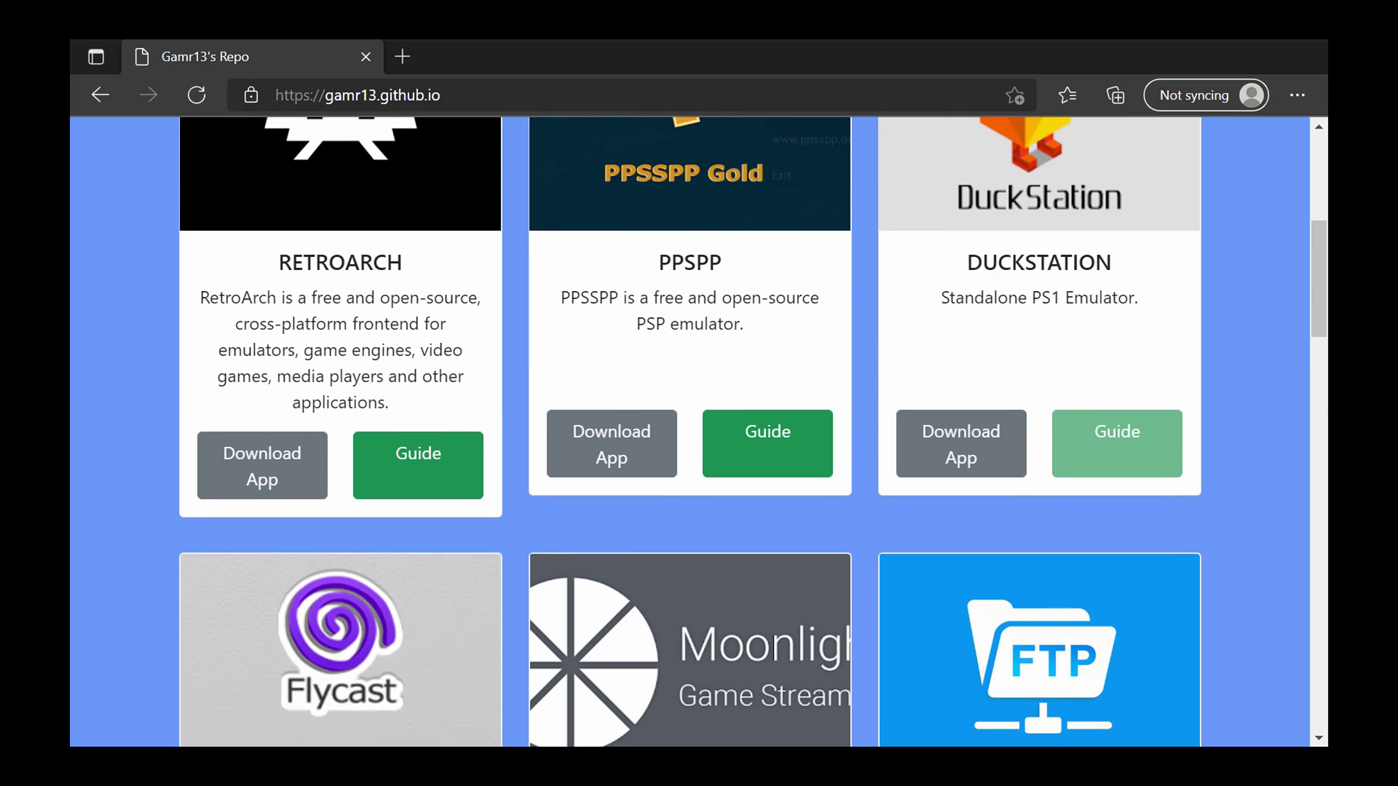
Step: Download RetroArch from the repository, always allowing the site to open such links in Microsoft Store, and get the free app
{"action": "left_click", "coordinate": [281, 492]}
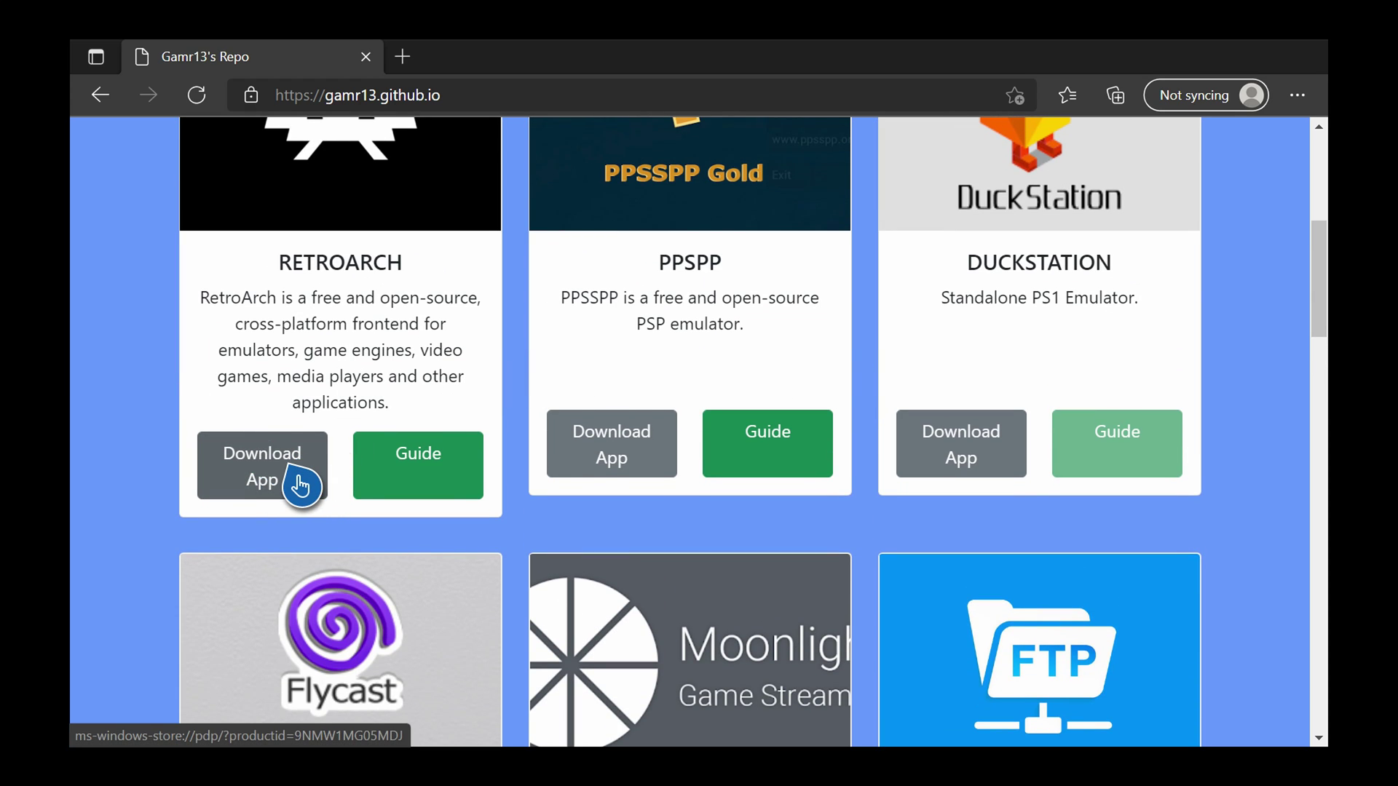
{"action": "left_click", "coordinate": [300, 486]}
{"action": "left_click", "coordinate": [448, 205]}
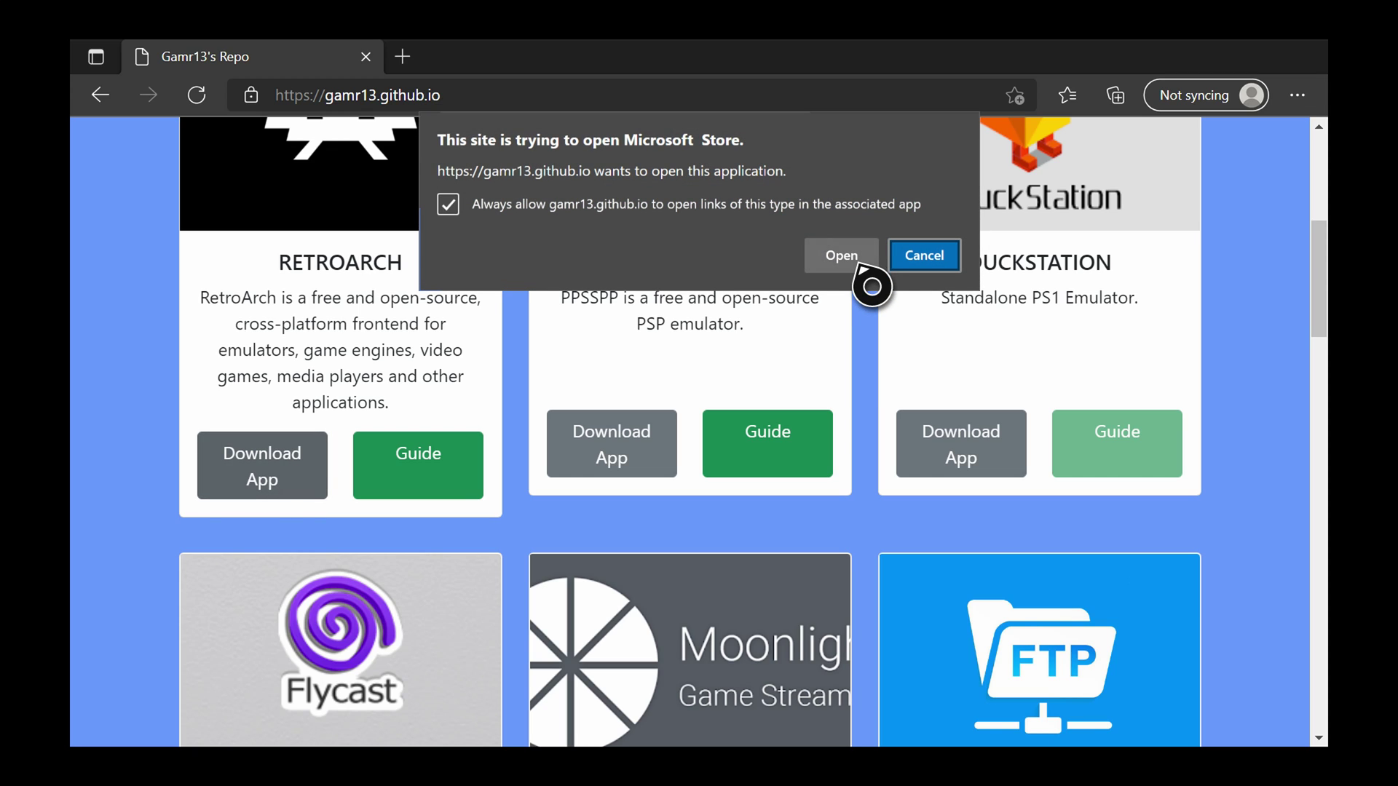
{"action": "left_click", "coordinate": [620, 212]}
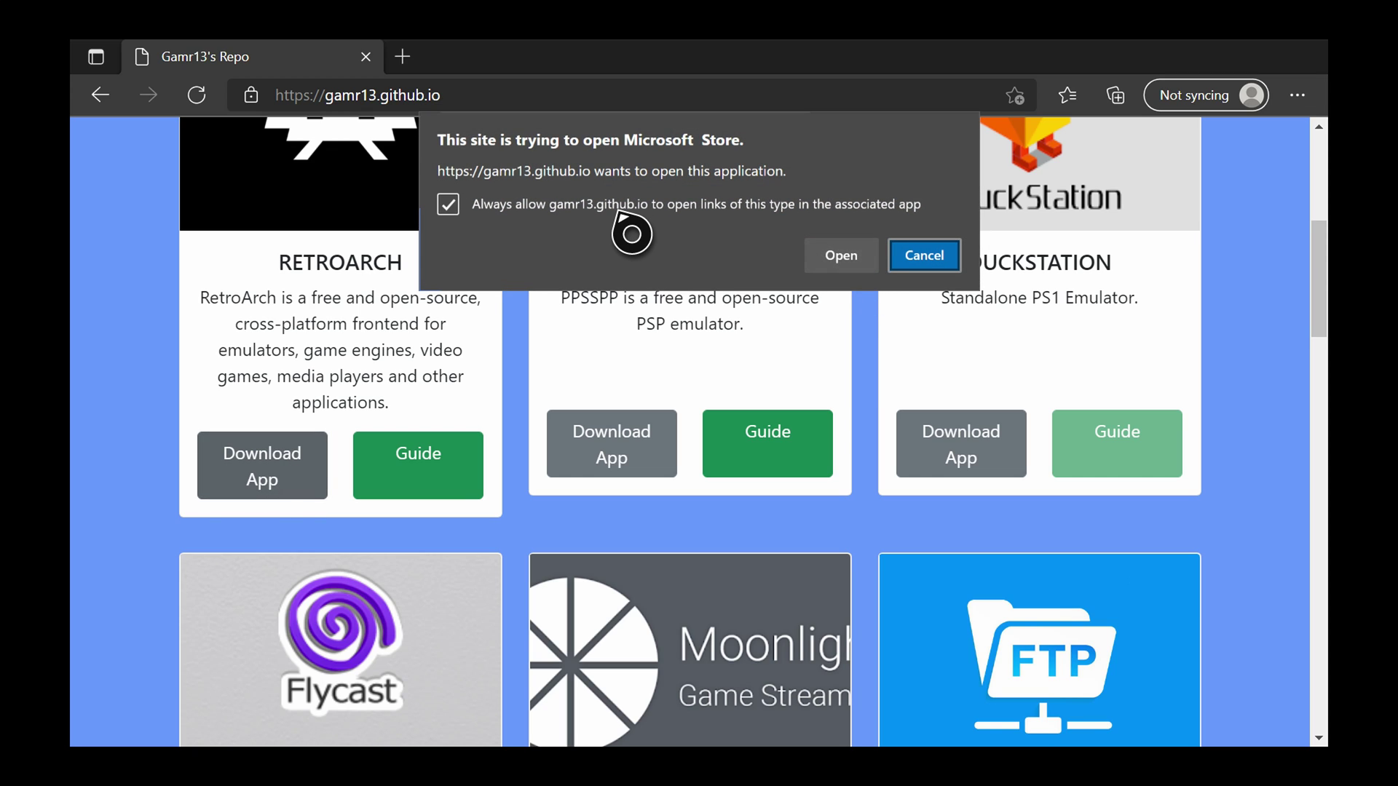
{"action": "left_click", "coordinate": [841, 256]}
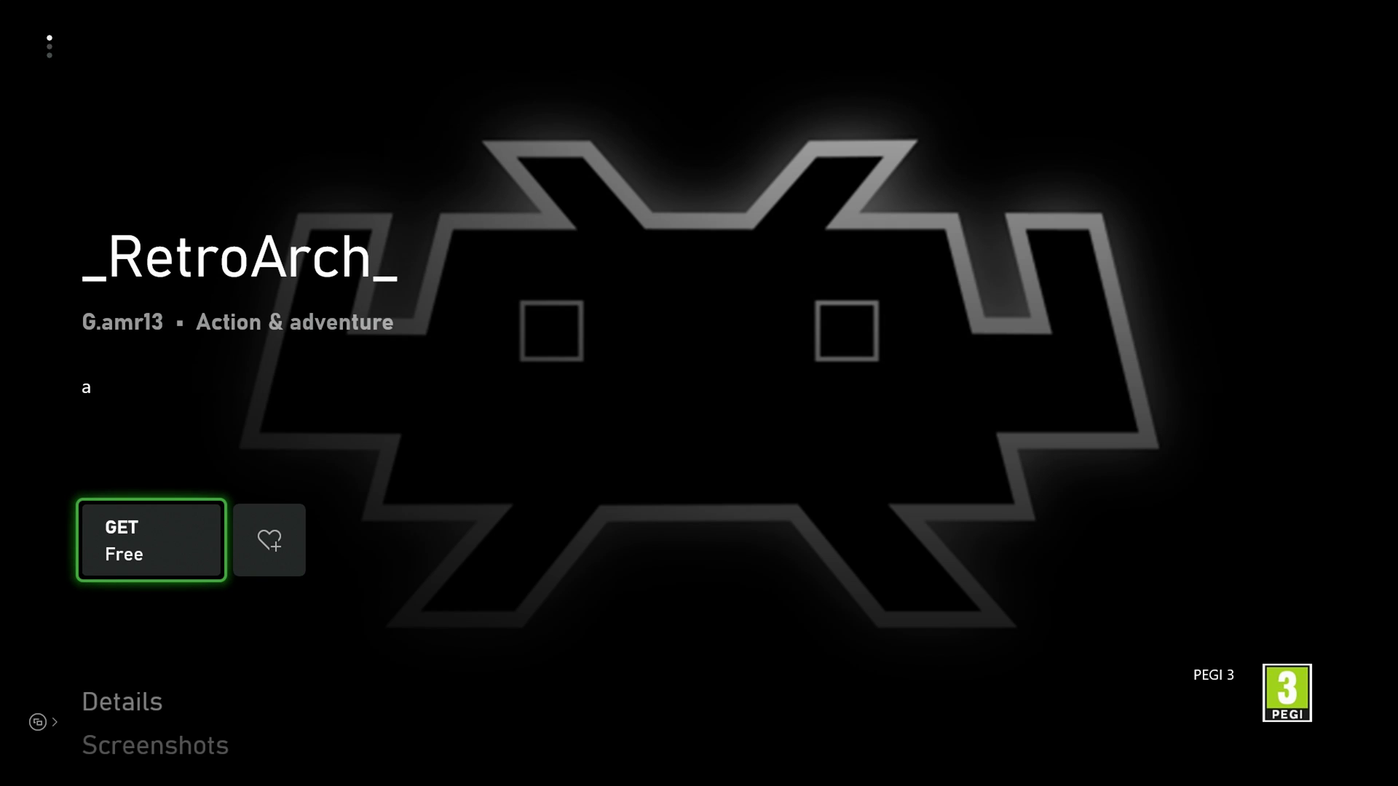
{"action": "key", "text": "Return"}
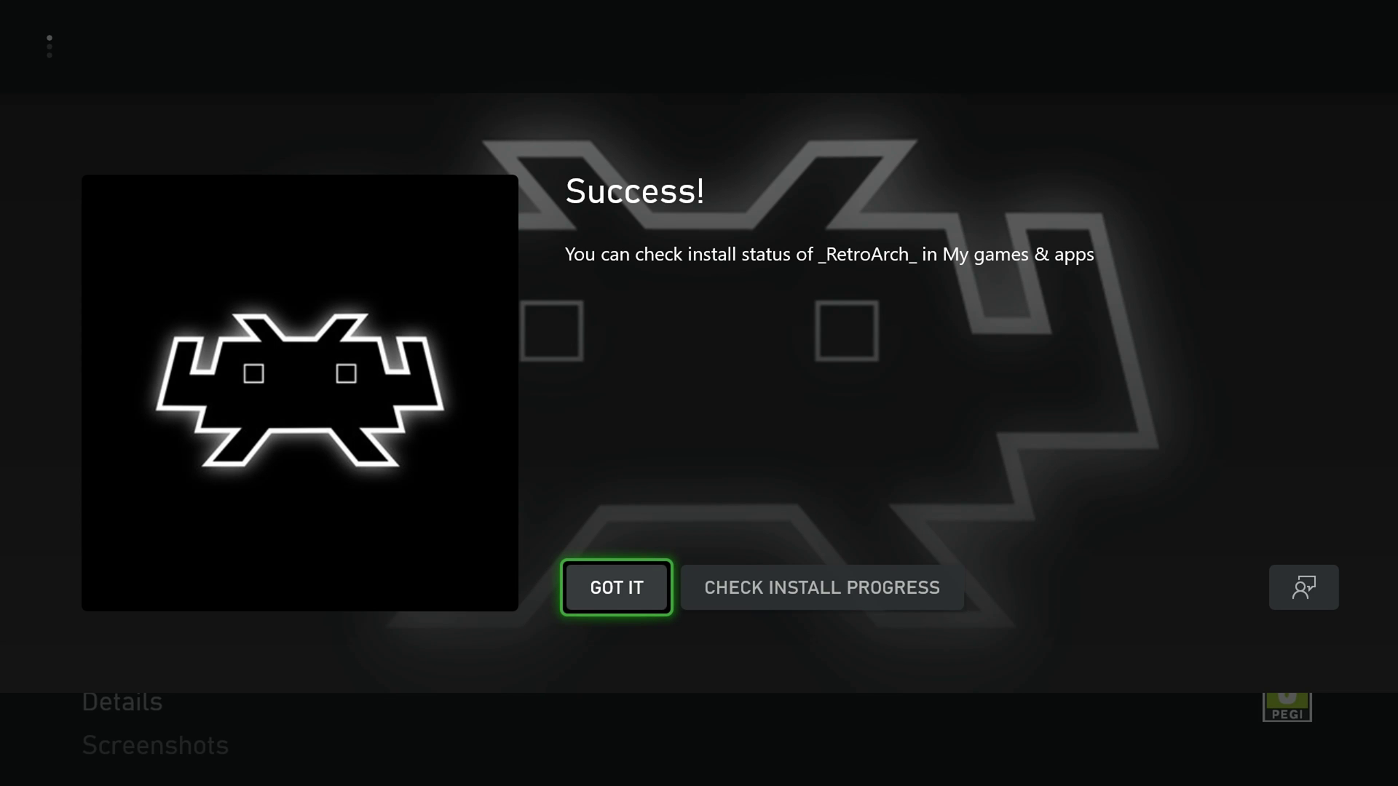
Step: Check RetroArch's install progress in the installation queue
{"action": "key", "text": "Right"}
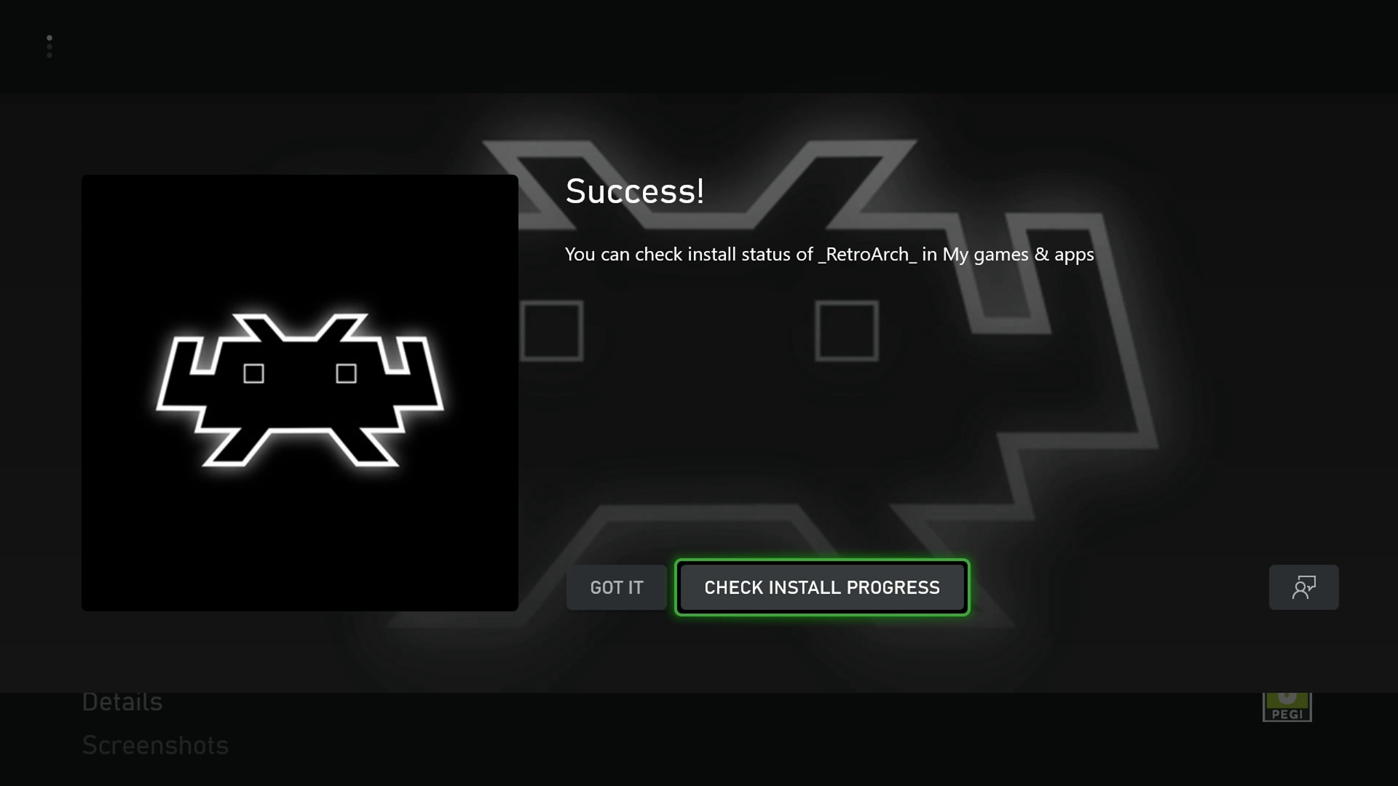
{"action": "key", "text": "Return"}
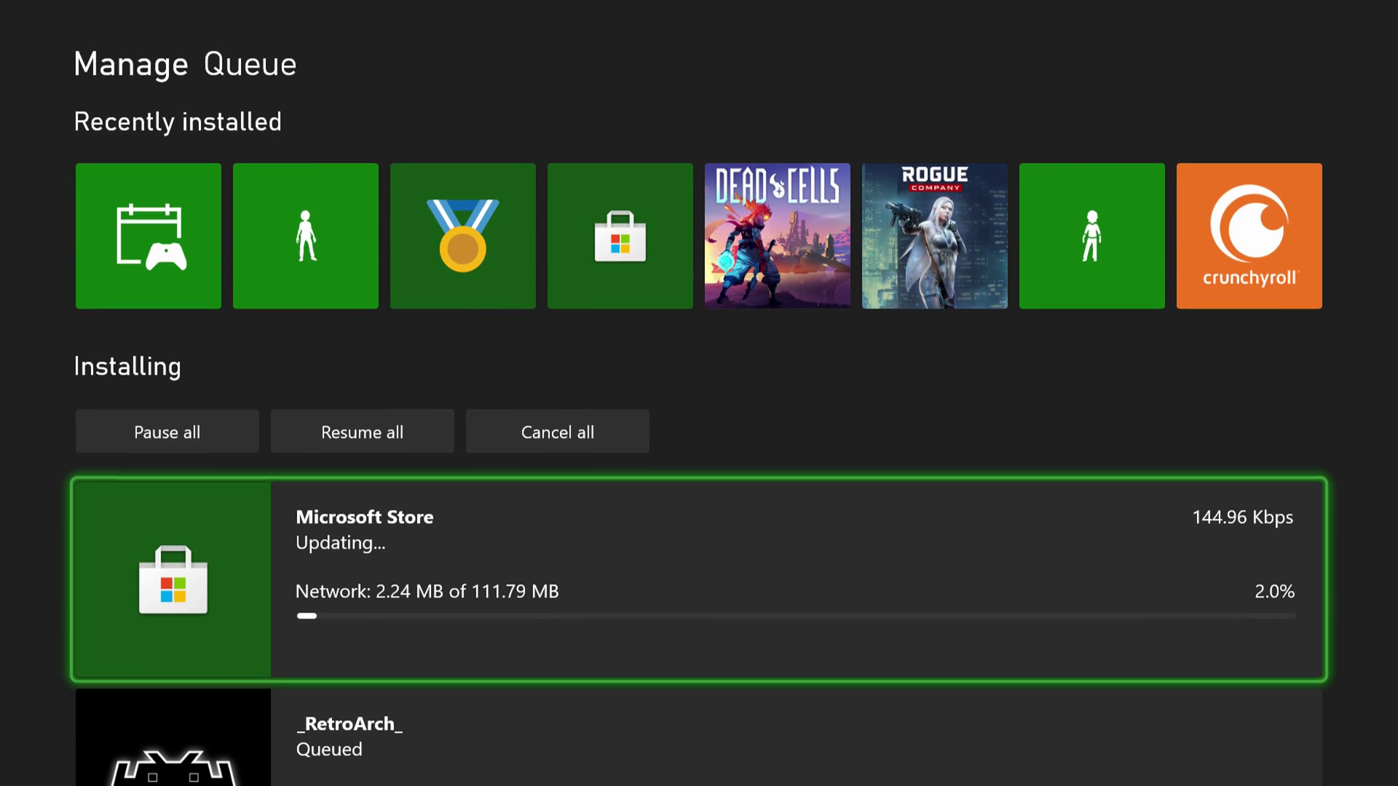
{"action": "key", "text": "Down"}
{"action": "key", "text": "Up"}
{"action": "key", "text": "Down"}
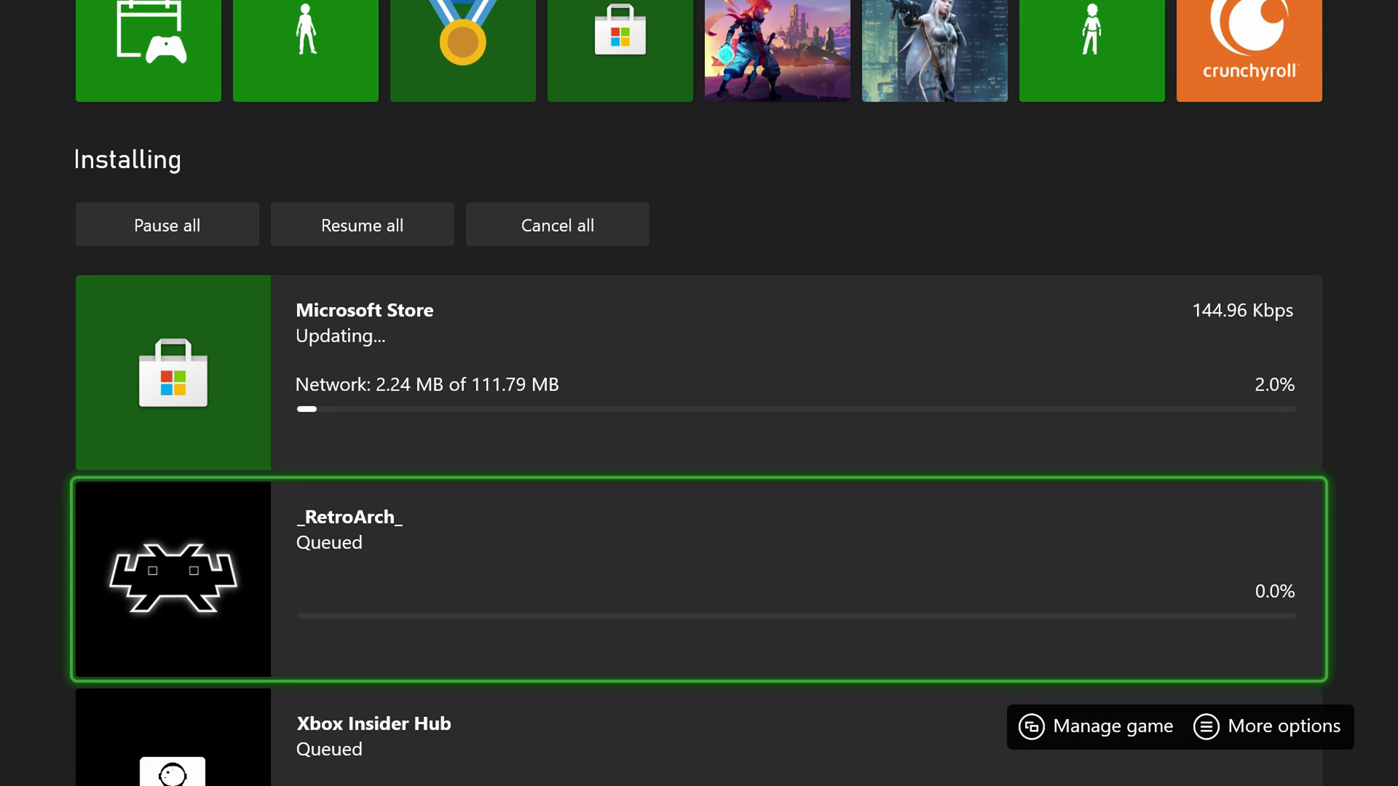
{"action": "key", "text": "Up"}
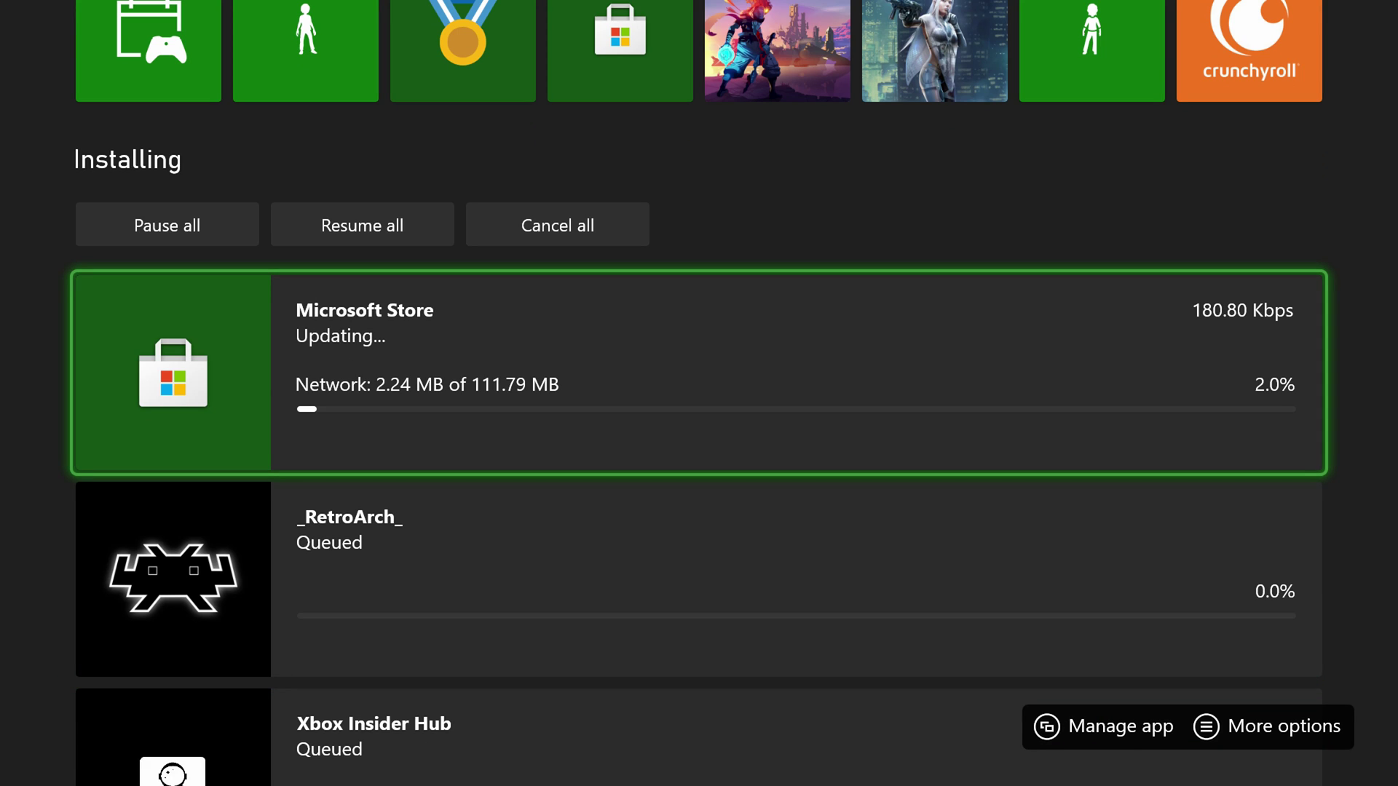
{"action": "key", "text": "Down"}
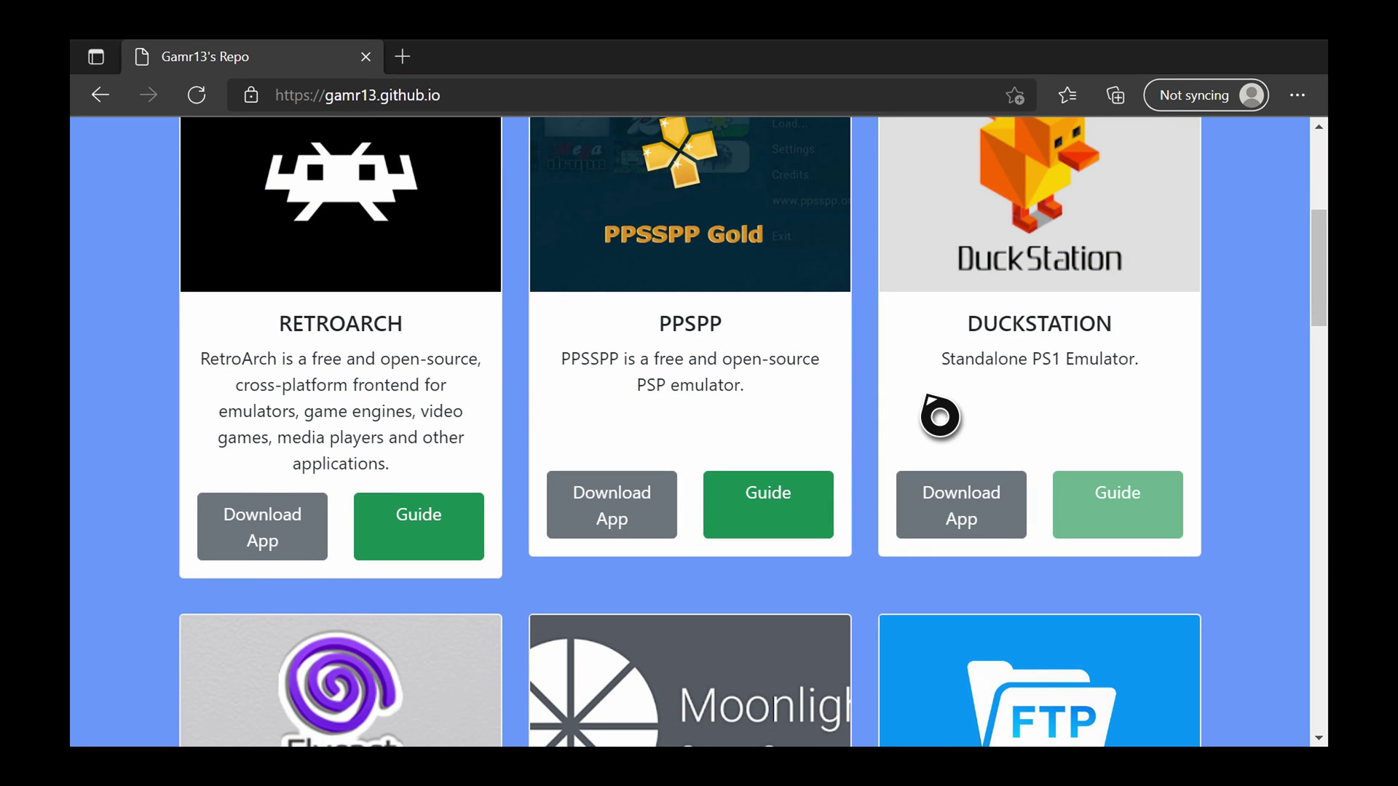
Step: Download Durango FTP from the repository page and get the free app in the store
{"action": "scroll", "coordinate": [899, 415], "scroll_direction": "down", "scroll_amount": 7}
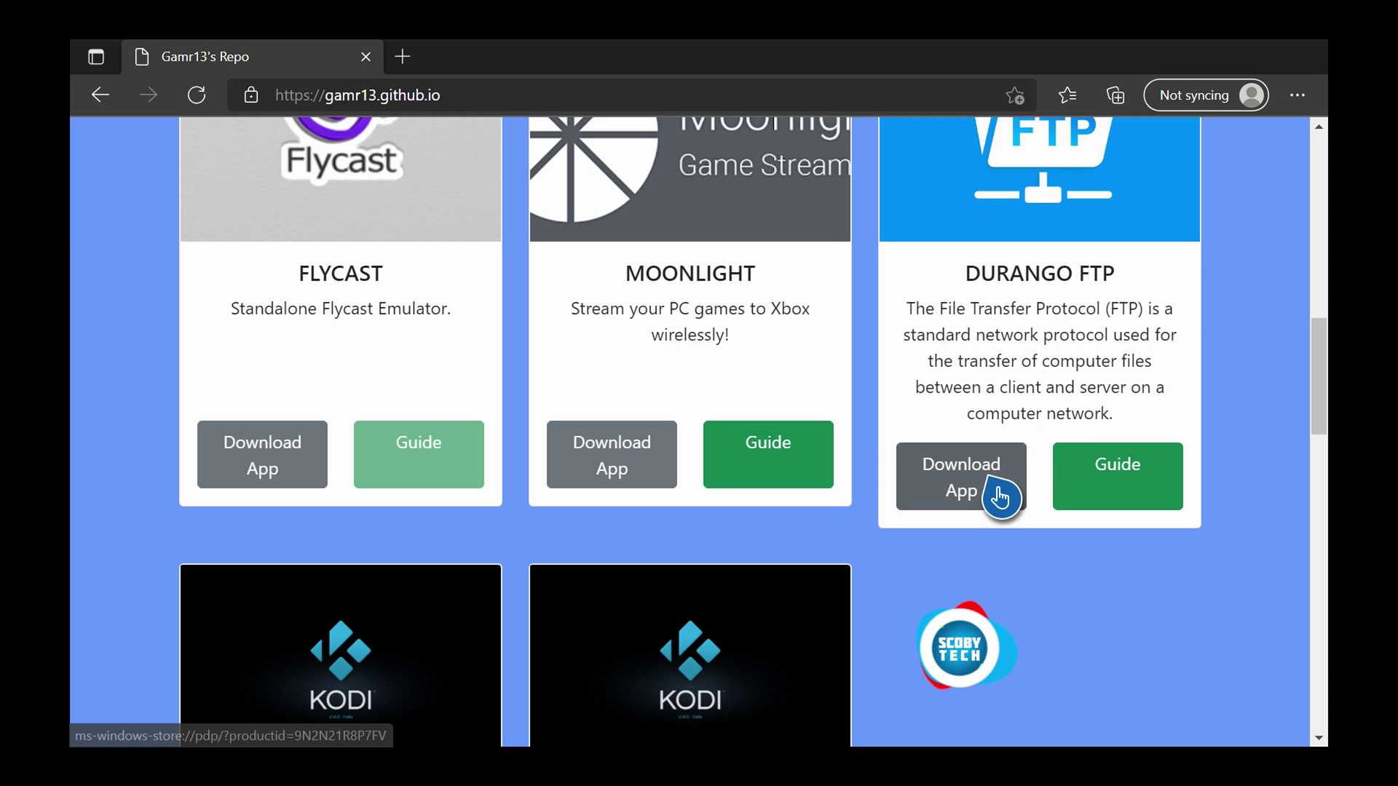
{"action": "left_click", "coordinate": [1023, 510]}
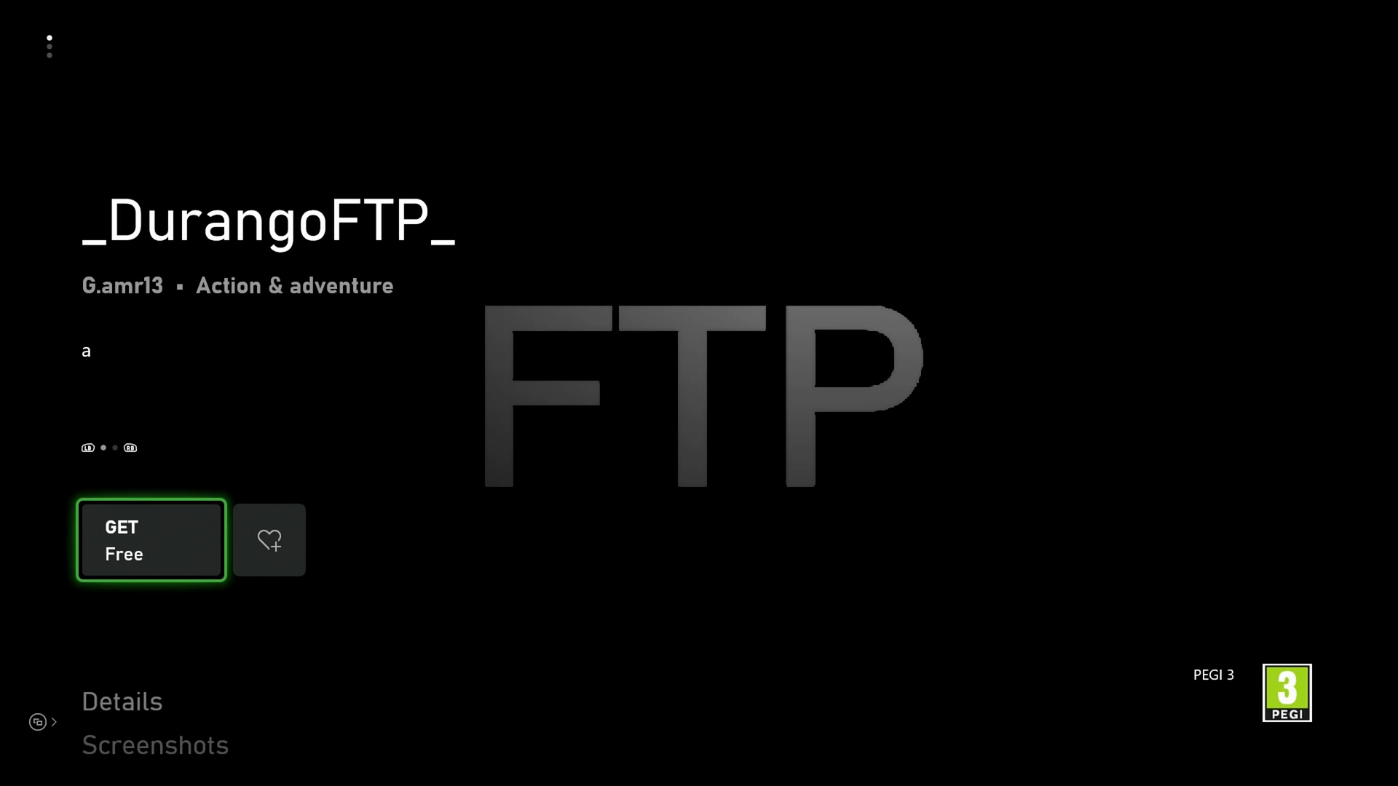
{"action": "key", "text": "Return"}
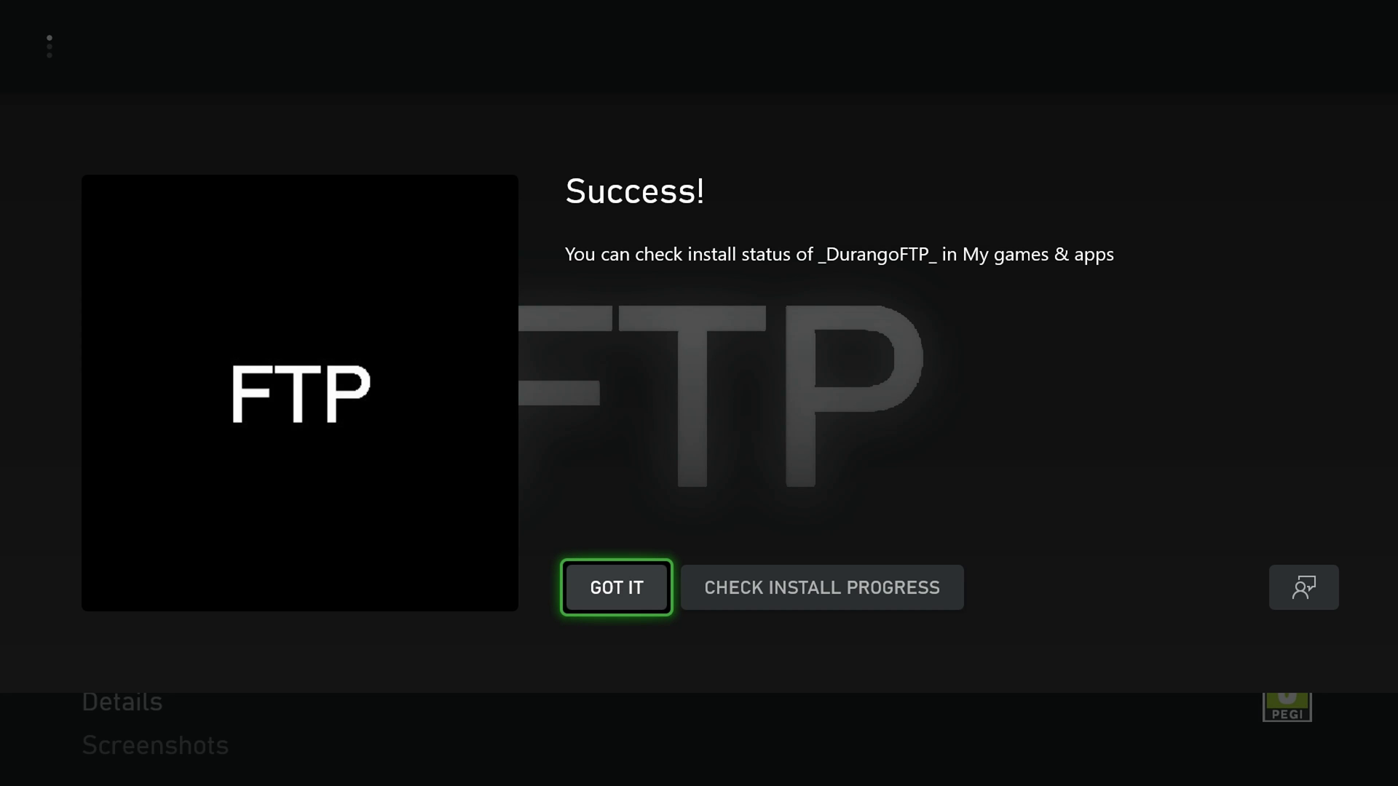
Step: Check the install progress of DurangoFTP alongside RetroArch in the installation queue
{"action": "key", "text": "Right"}
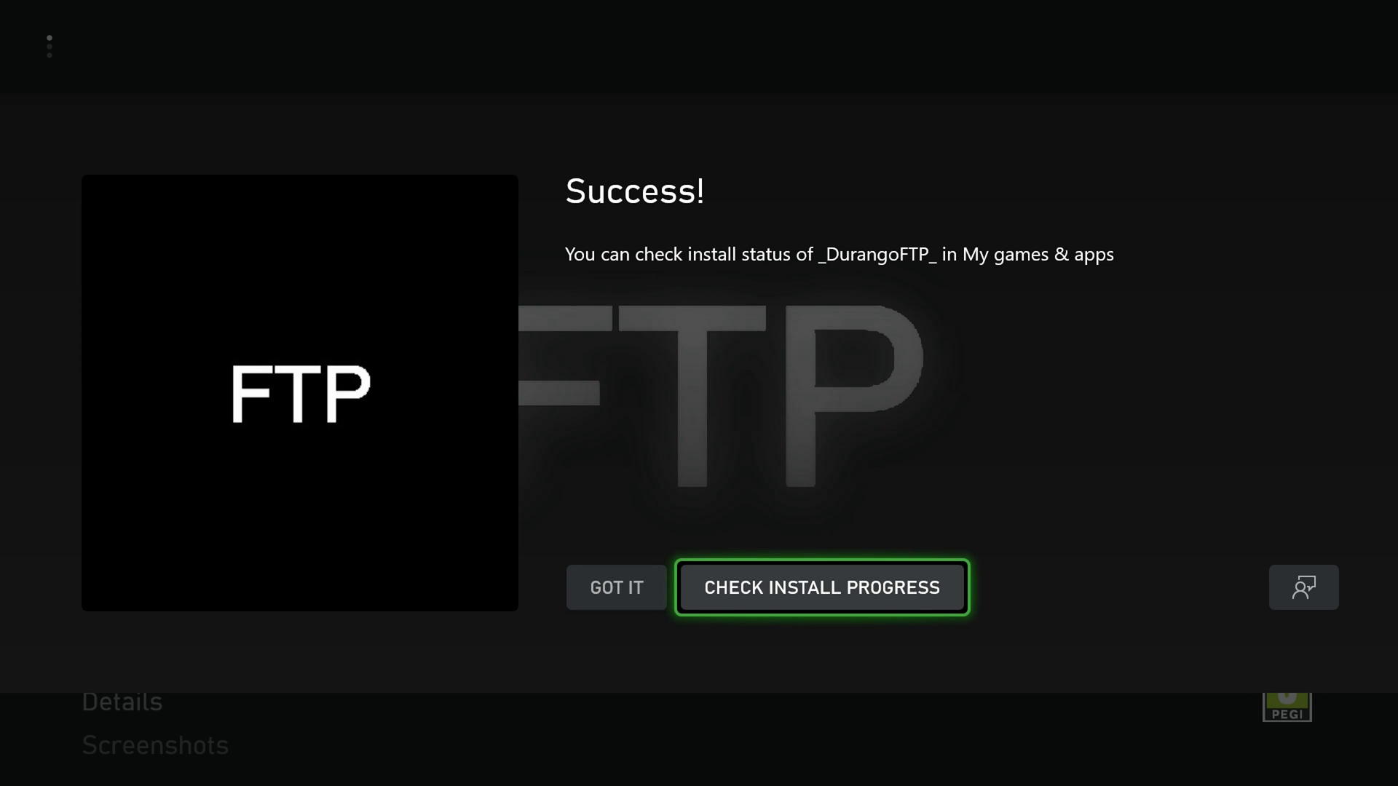
{"action": "key", "text": "Return"}
{"action": "key", "text": "Down"}
{"action": "key", "text": "Down"}
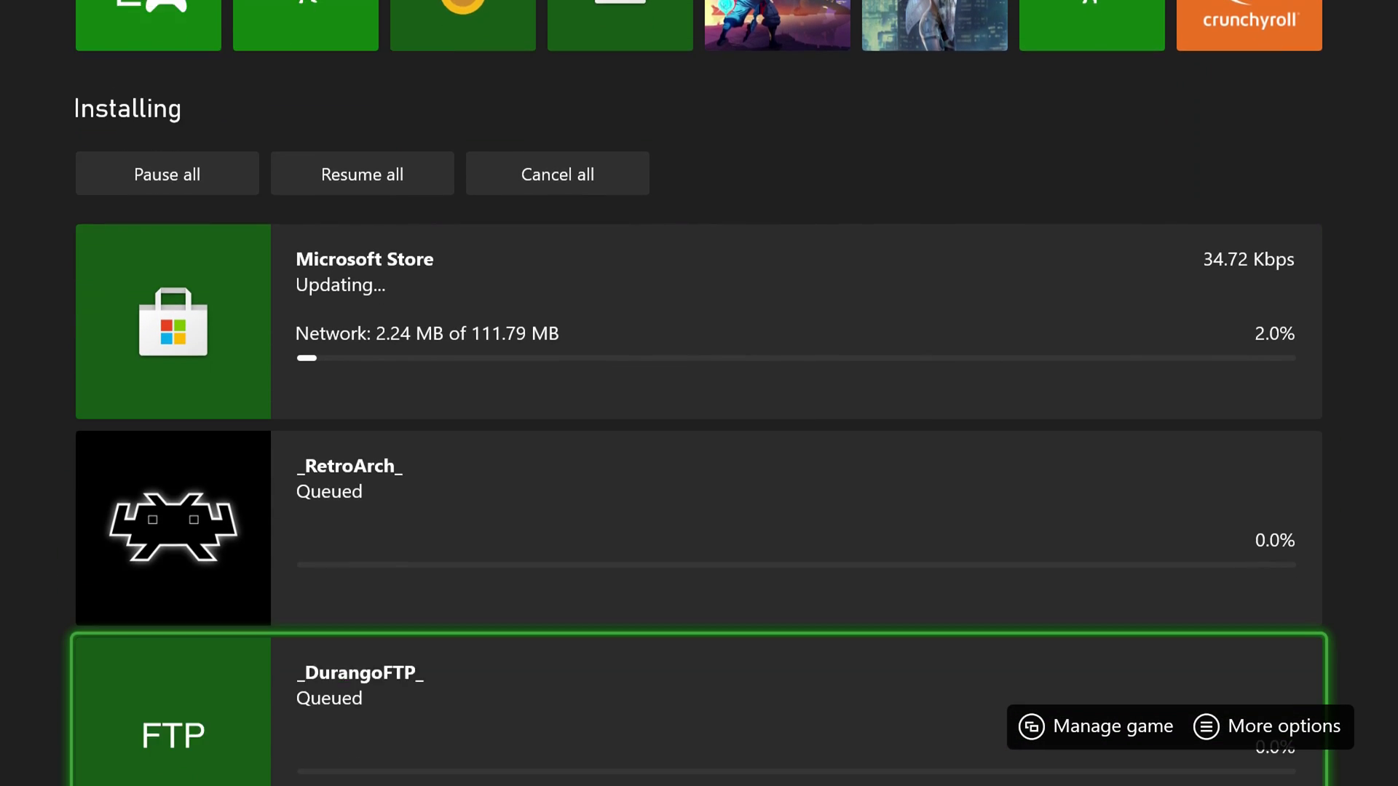
{"action": "key", "text": "Up"}
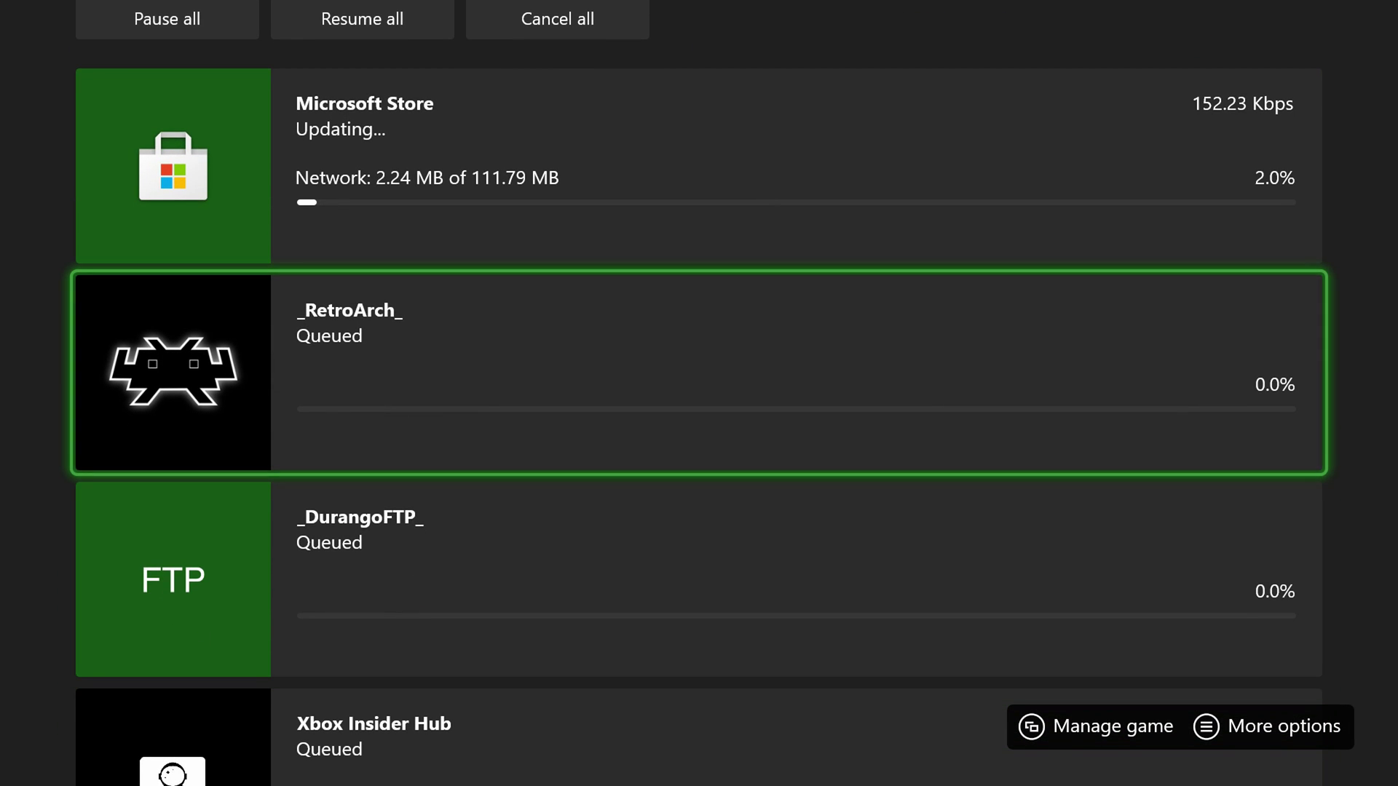
Step: Monitor the remaining app installs in the queue, and return to the Xbox home screen
{"action": "key", "text": "Up"}
{"action": "key", "text": "Down"}
{"action": "key", "text": "Up"}
{"action": "key", "text": "Up"}
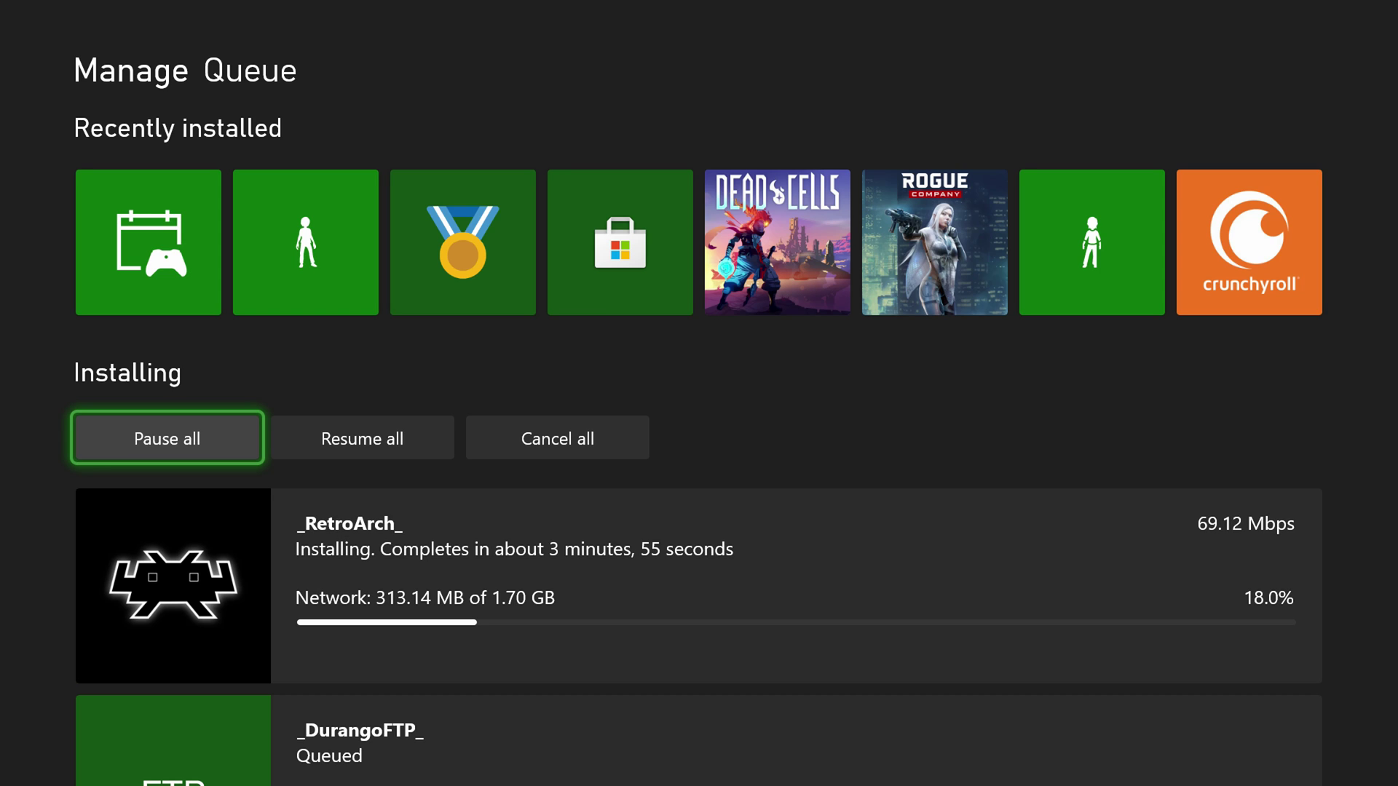
{"action": "key", "text": "Escape"}
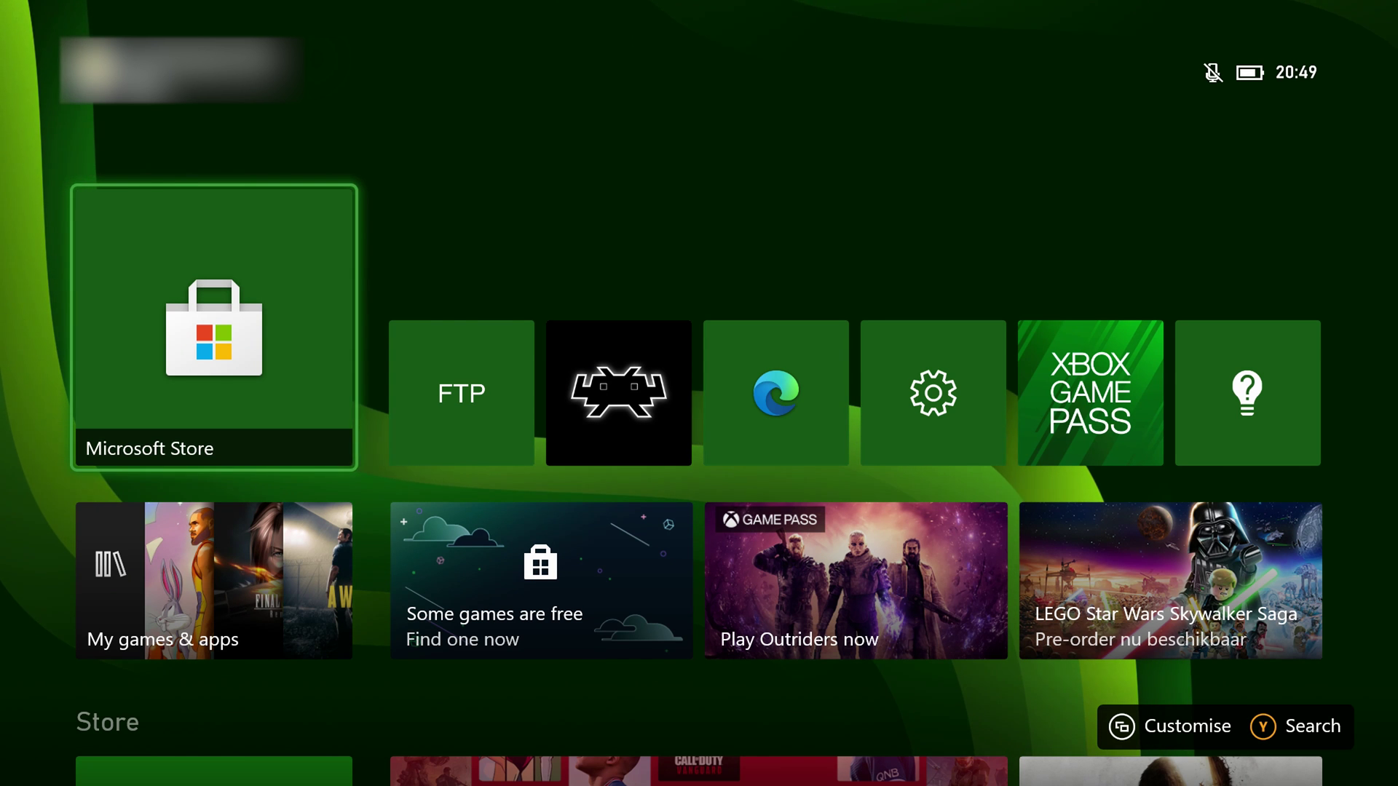
Step: Search the console for "Retro" and launch the installed RetroArch app
{"action": "key", "text": "Right"}
{"action": "key", "text": "Right"}
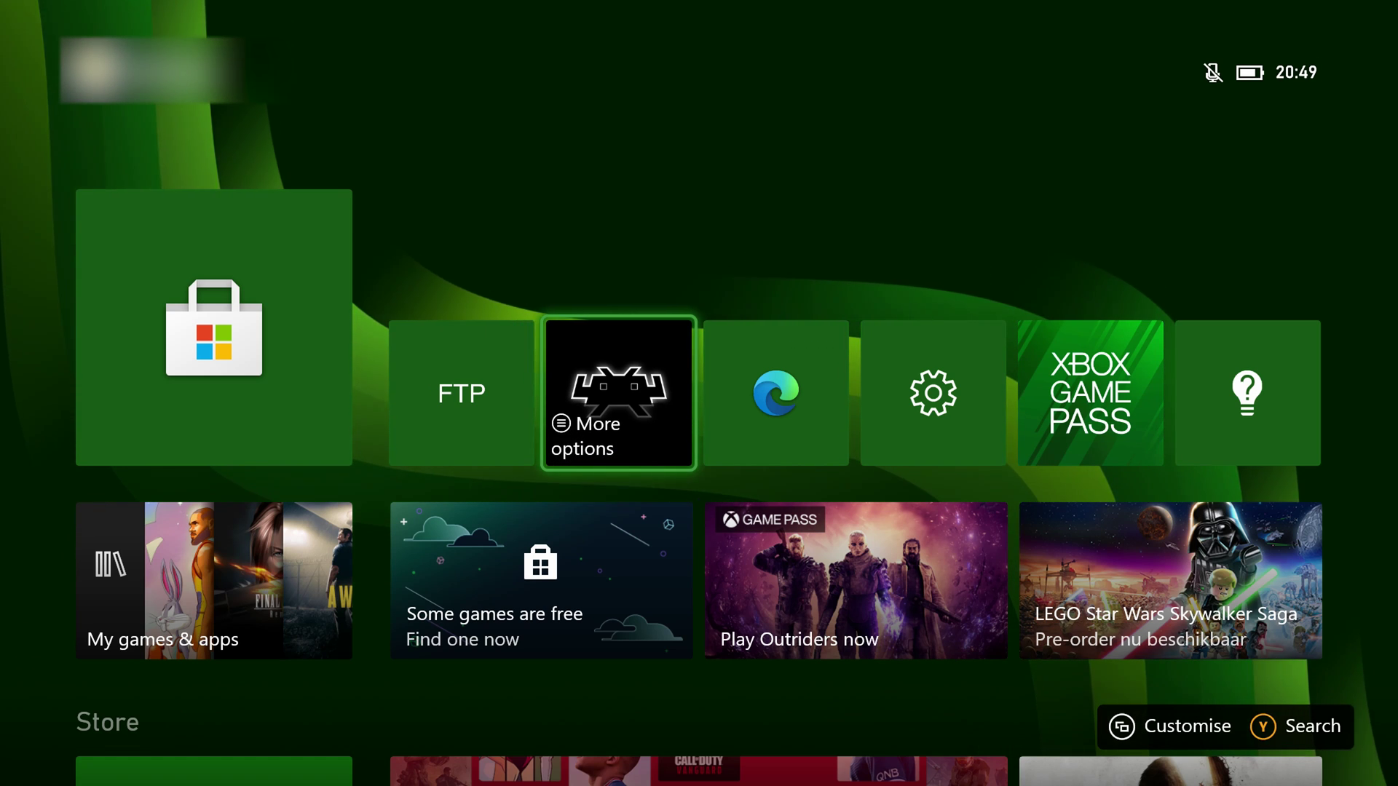
{"action": "key", "text": "y"}
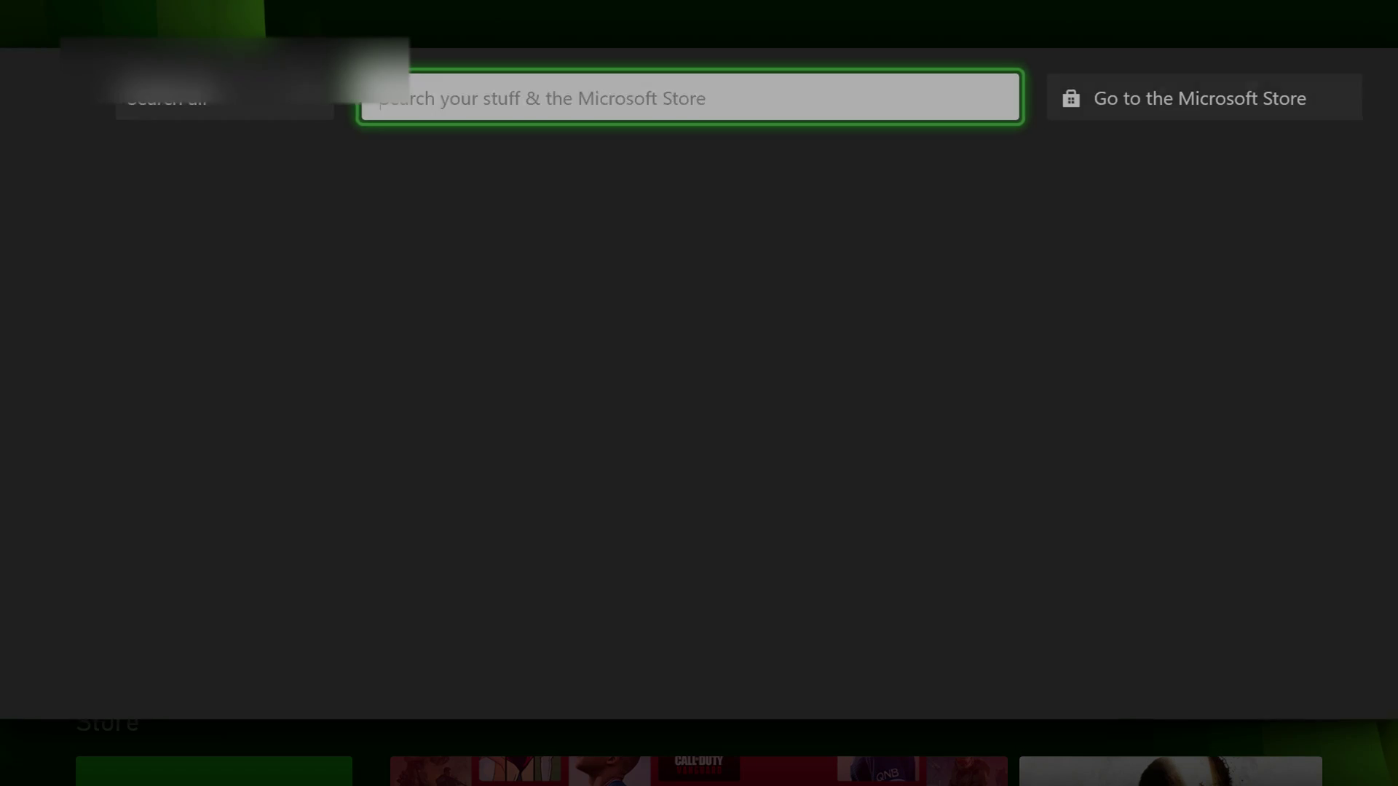
{"action": "type", "text": "Retro"}
{"action": "key", "text": "Down"}
{"action": "key", "text": "Left"}
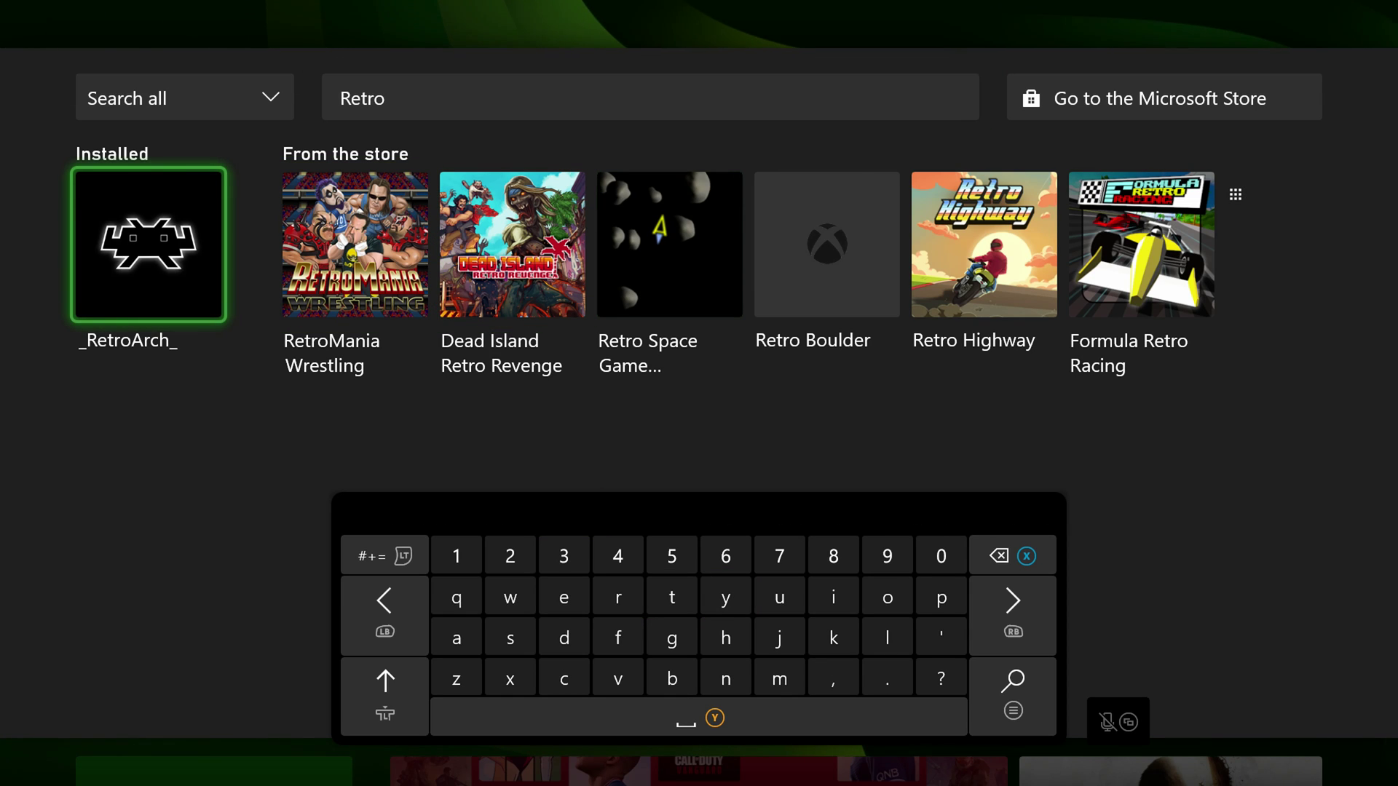
{"action": "key", "text": "Return"}
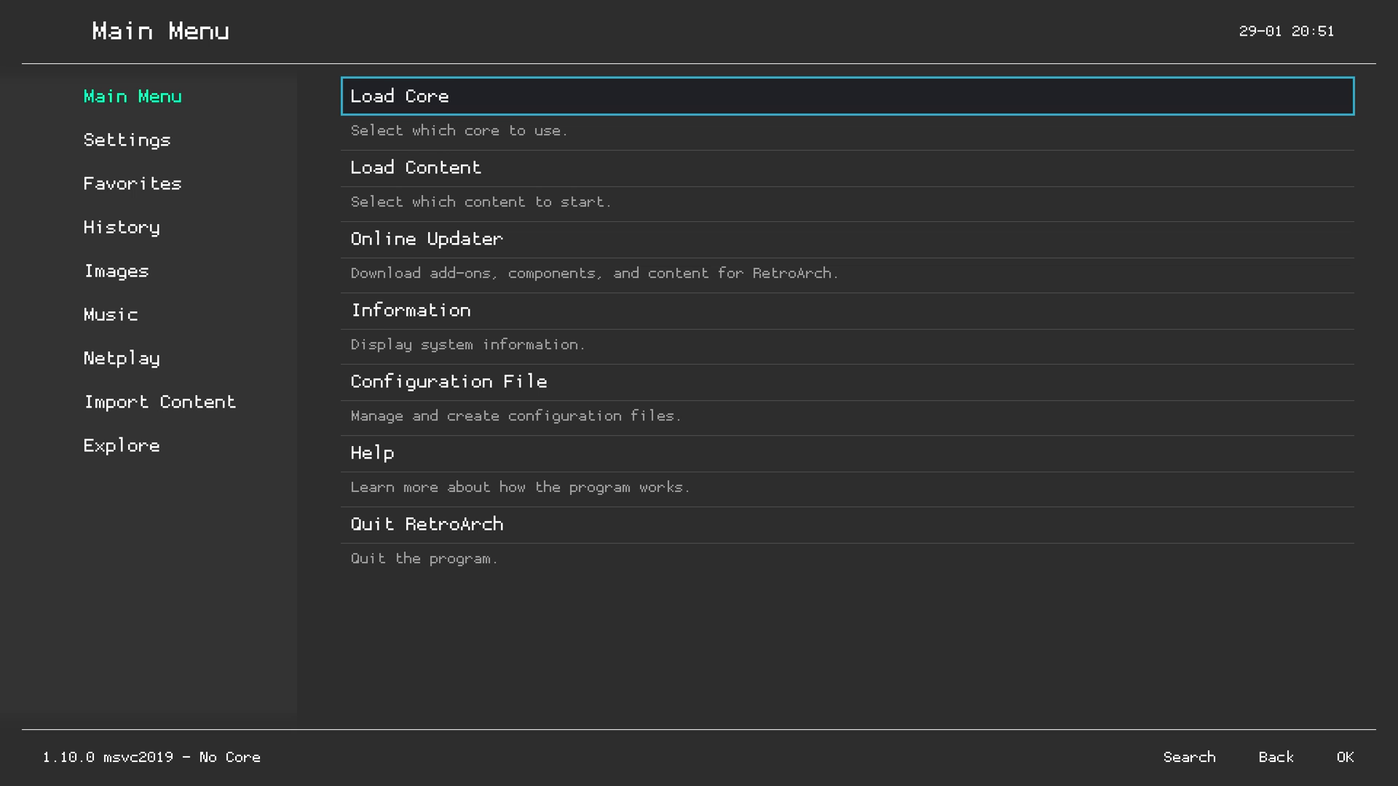
Step: Open RetroArch's Online Updater
{"action": "key", "text": "Down"}
{"action": "key", "text": "Down"}
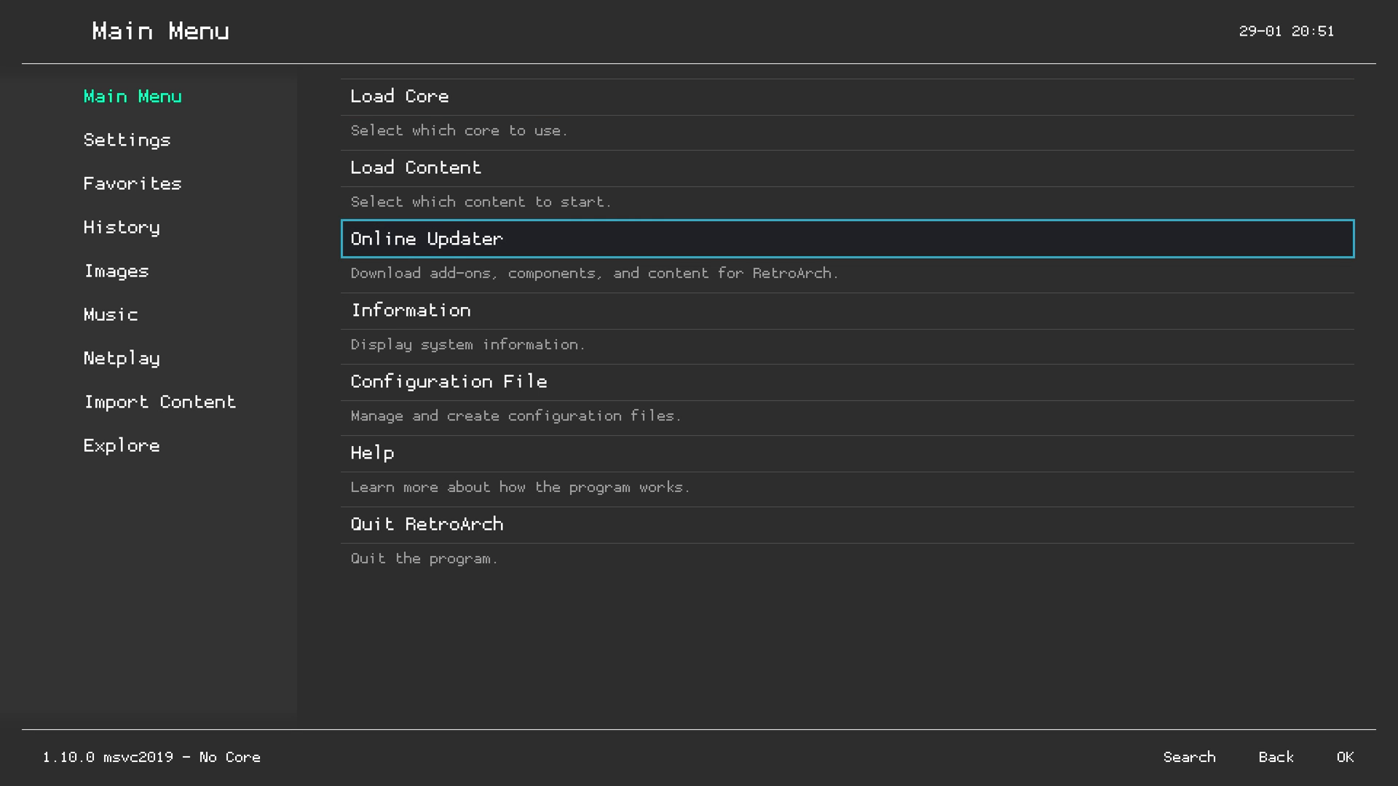
{"action": "key", "text": "Left"}
{"action": "key", "text": "Right"}
{"action": "key", "text": "Up"}
{"action": "key", "text": "Down"}
{"action": "key", "text": "Return"}
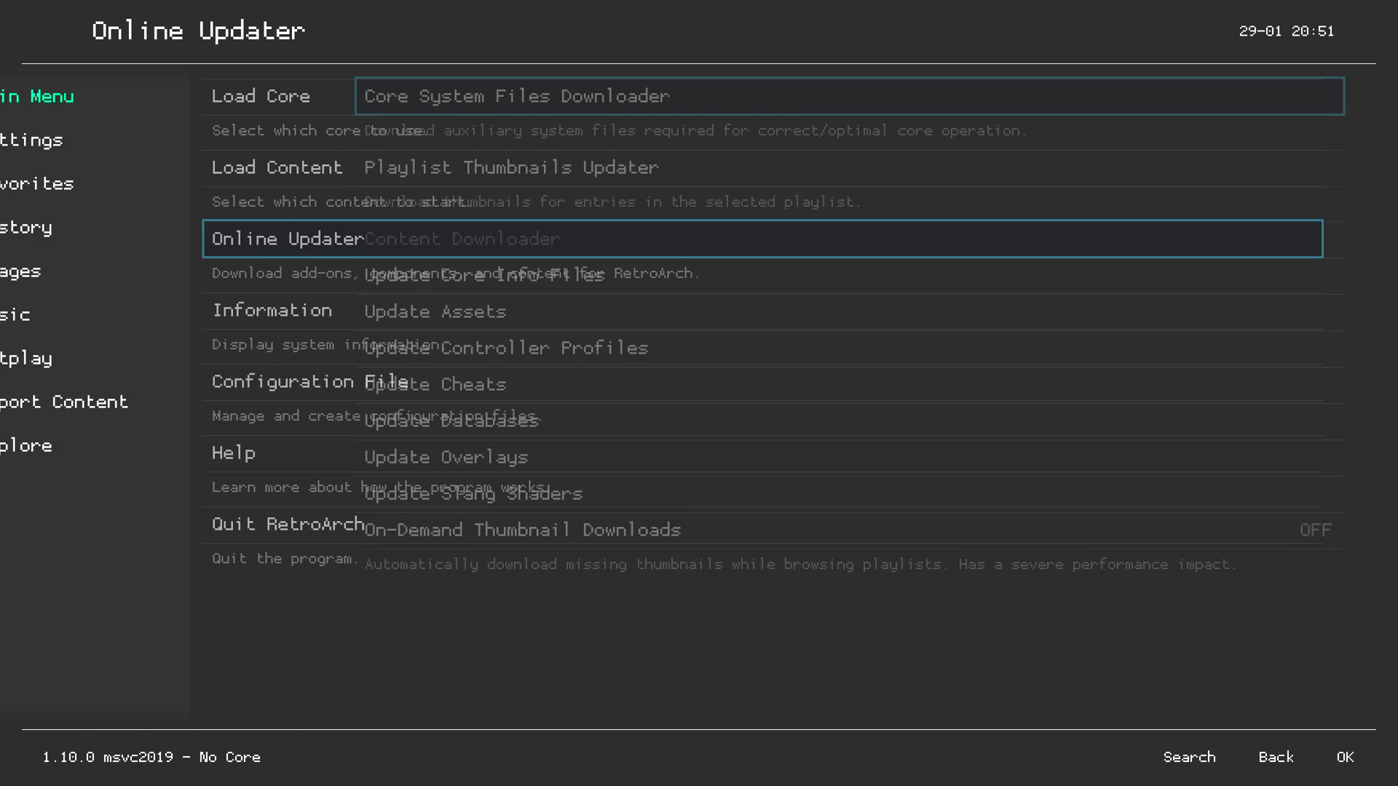
Step: Update RetroArch's core info files and assets through the Online Updater
{"action": "key", "text": "Down"}
{"action": "key", "text": "Down"}
{"action": "key", "text": "Down"}
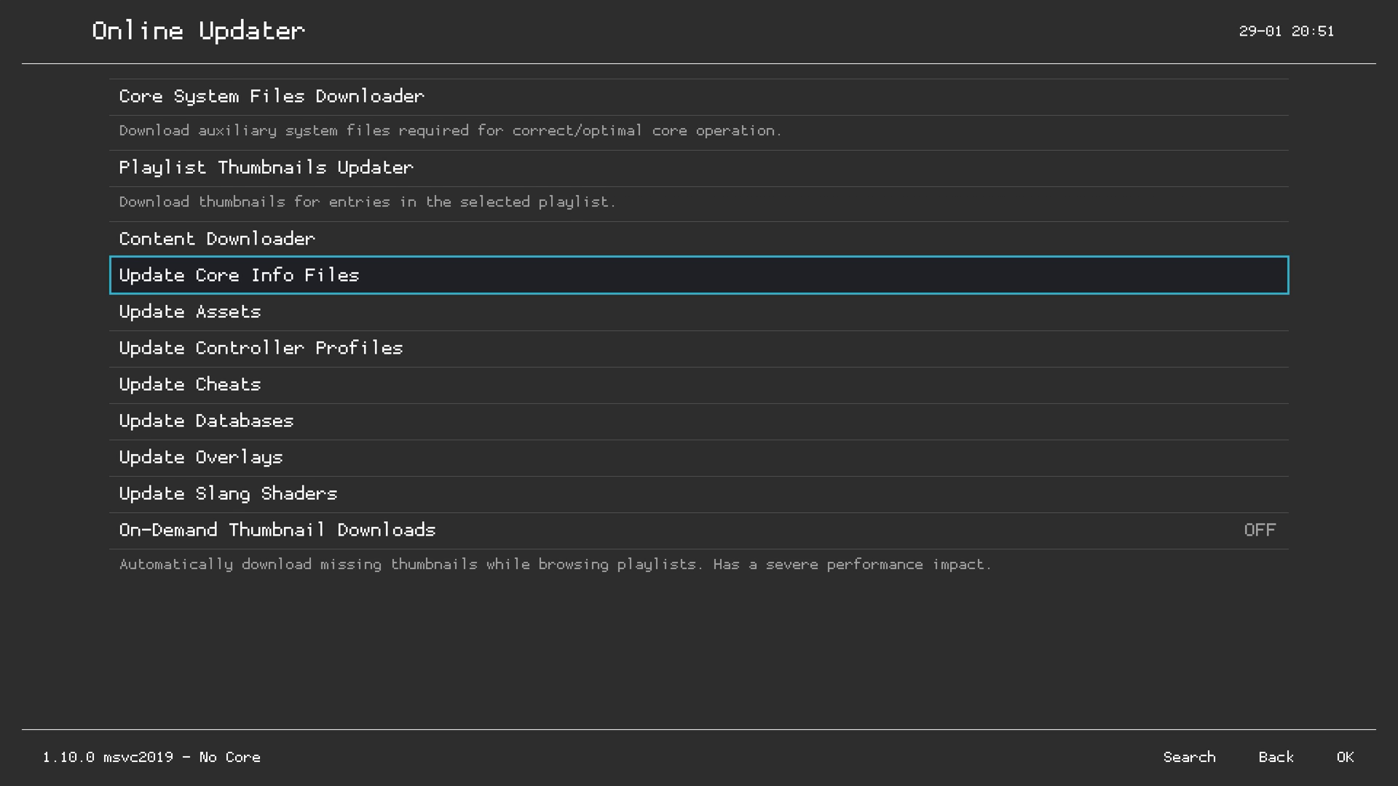
{"action": "key", "text": "Return"}
{"action": "key", "text": "Down"}
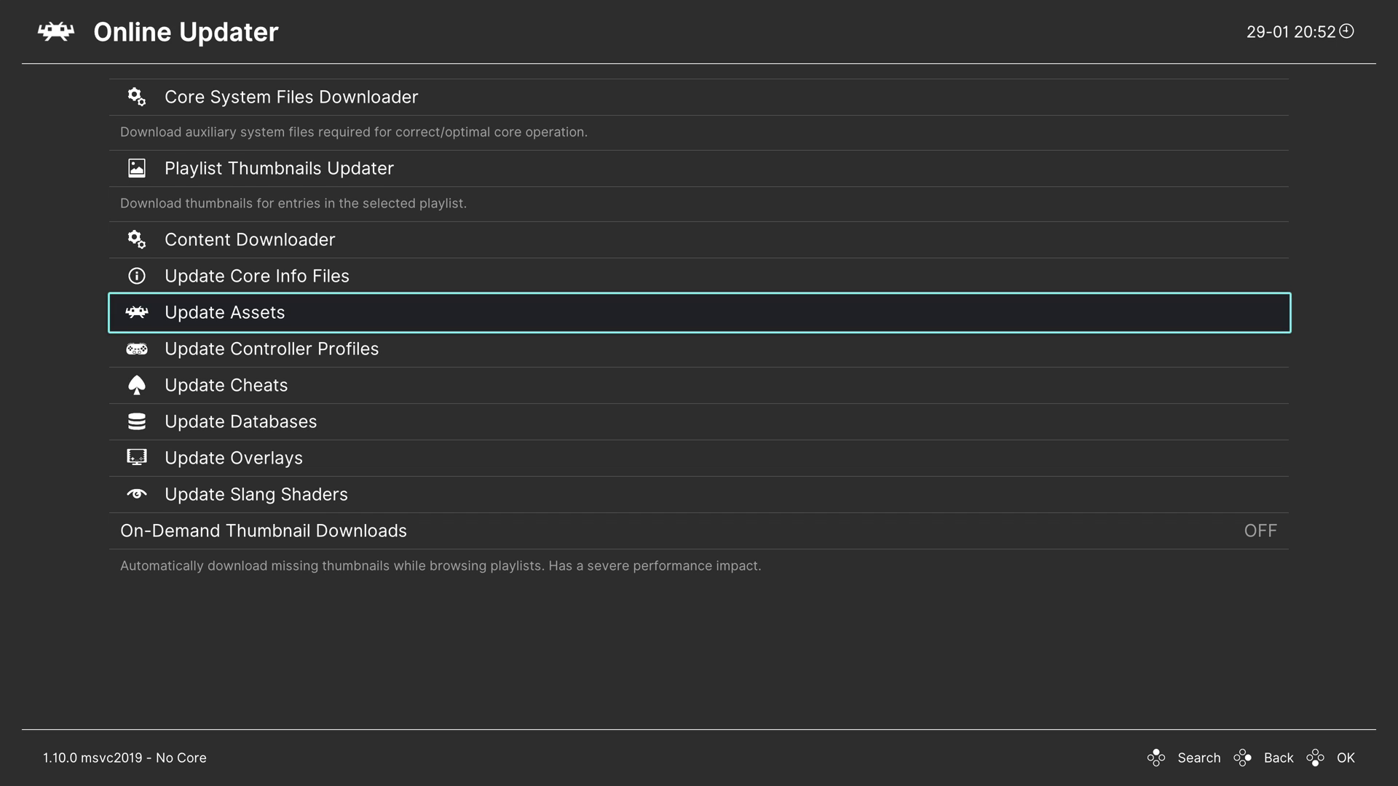
Step: Update the controller profiles and the cheats in the Online Updater
{"action": "key", "text": "Down"}
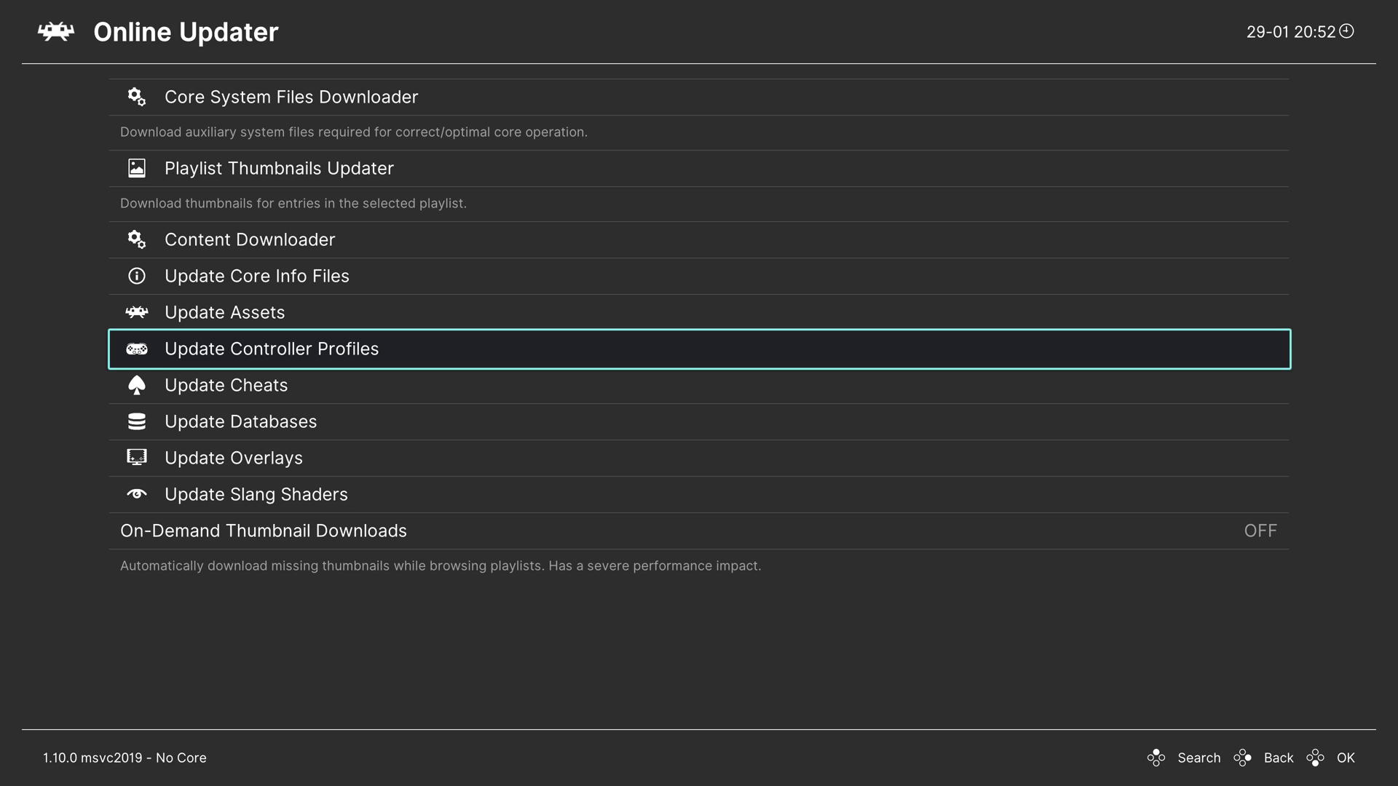
{"action": "key", "text": "Return"}
{"action": "key", "text": "Down"}
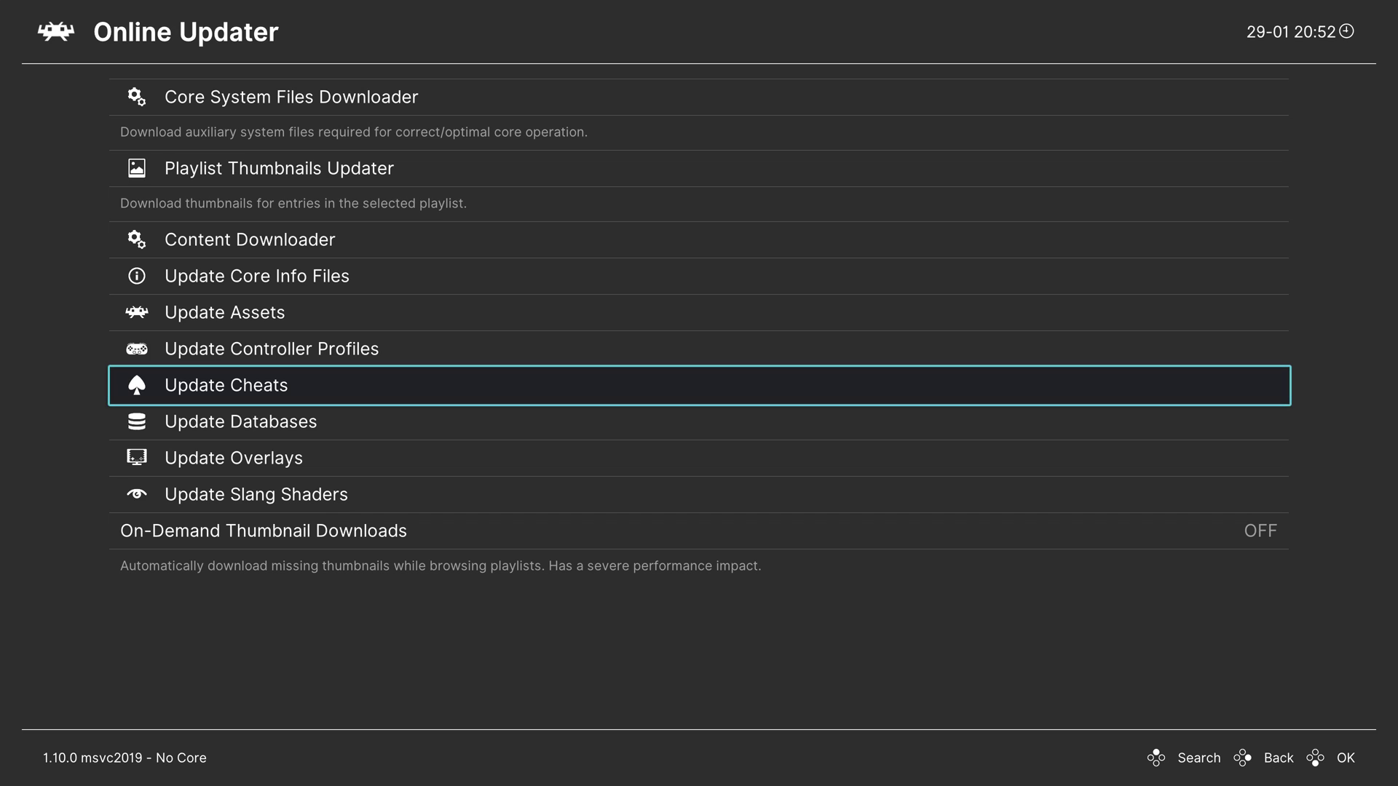
{"action": "key", "text": "Return"}
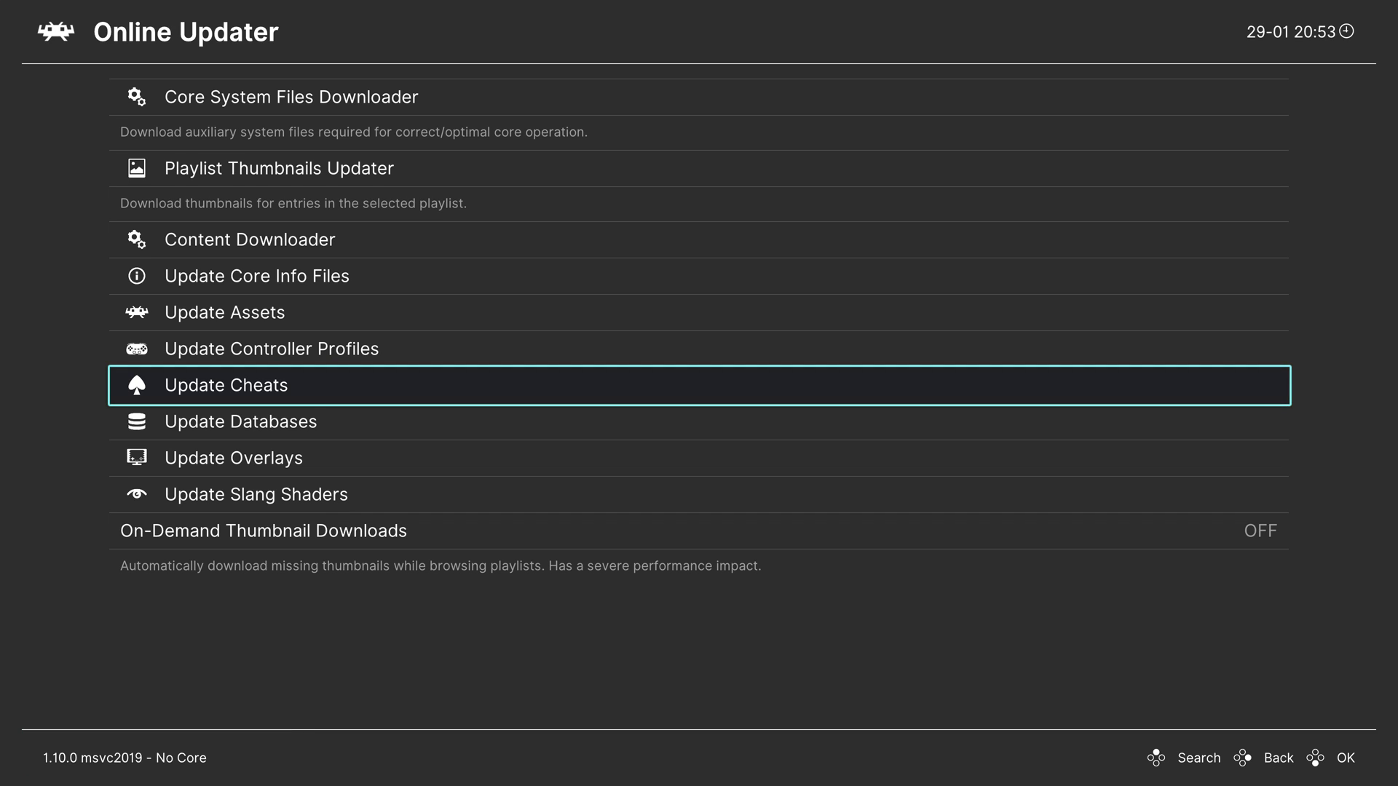
Step: Update the overlays and the slang shaders in the Online Updater
{"action": "key", "text": "Down"}
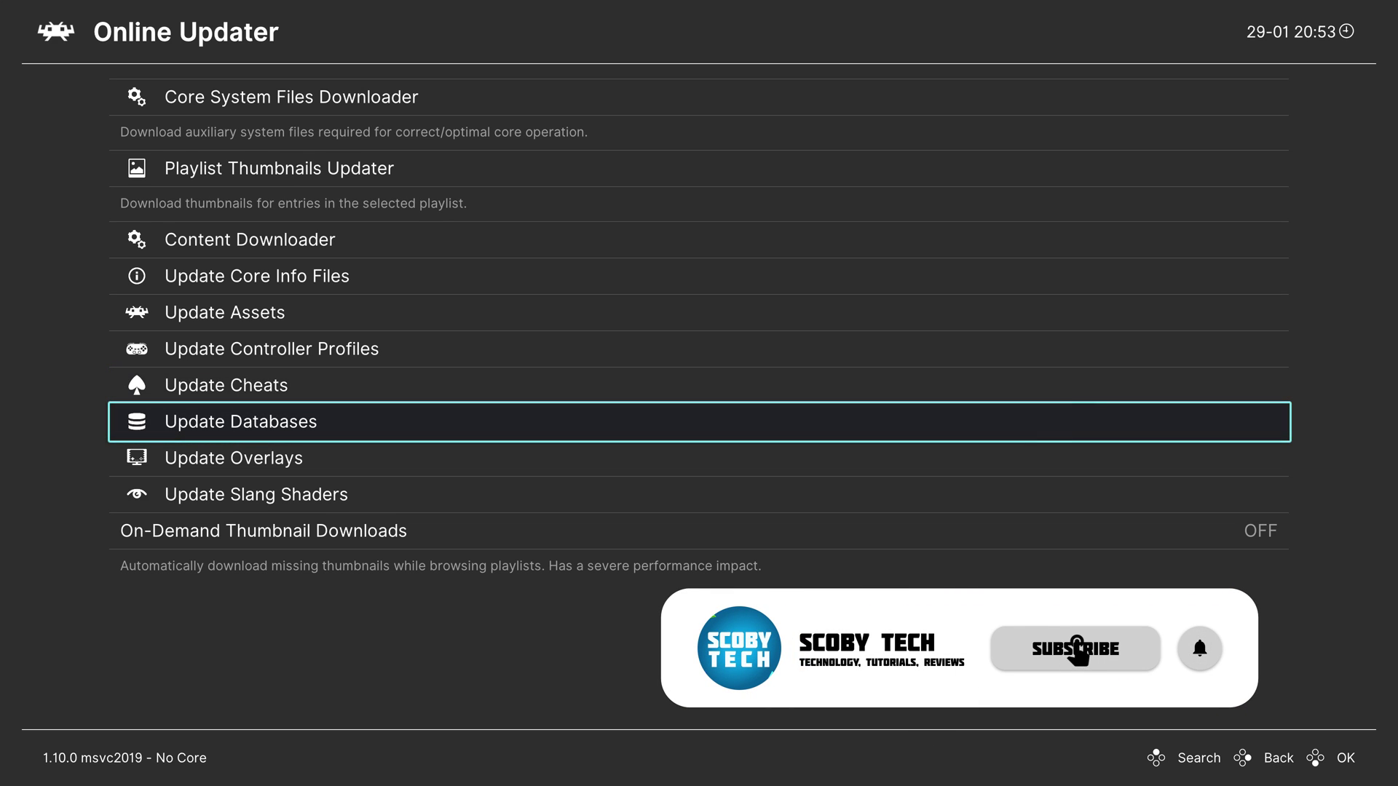
{"action": "key", "text": "Down"}
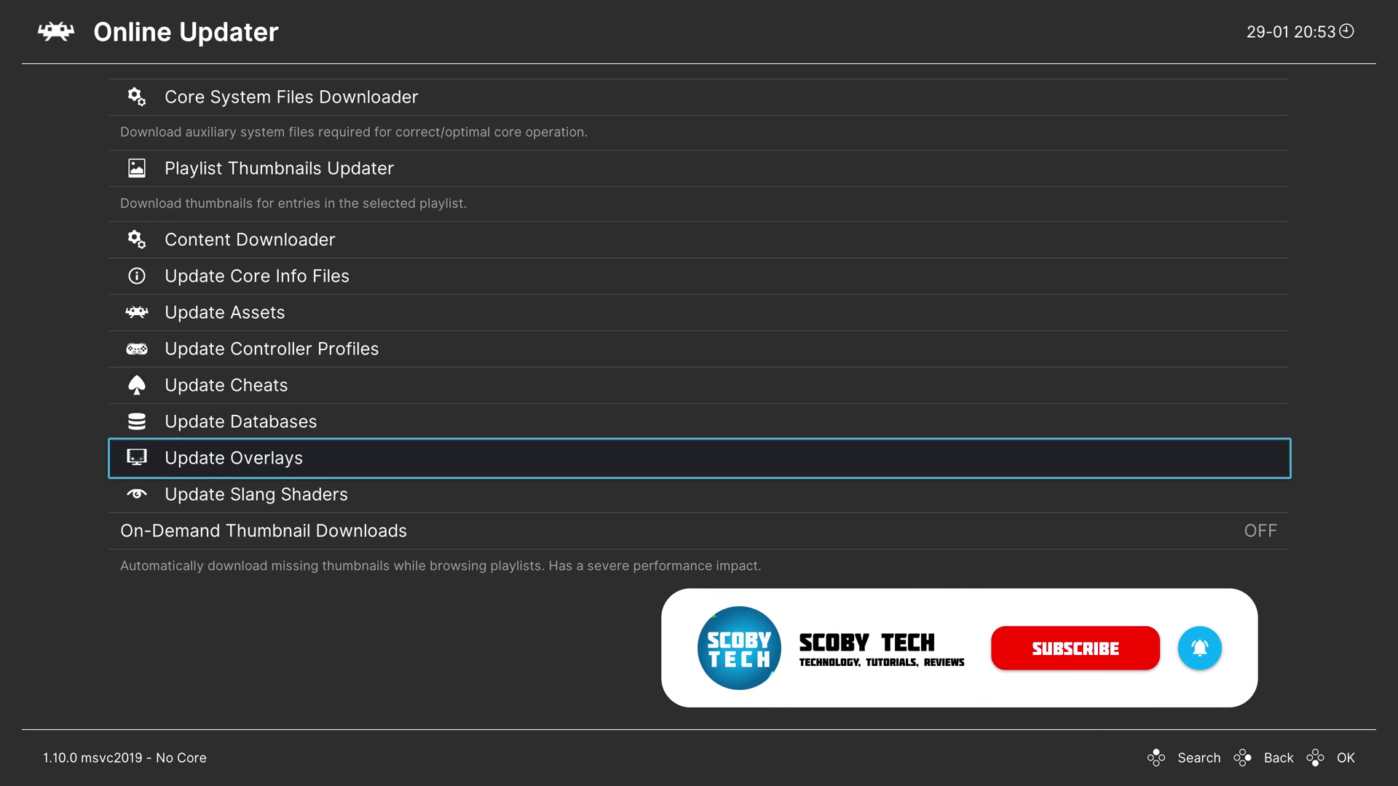
{"action": "key", "text": "Return"}
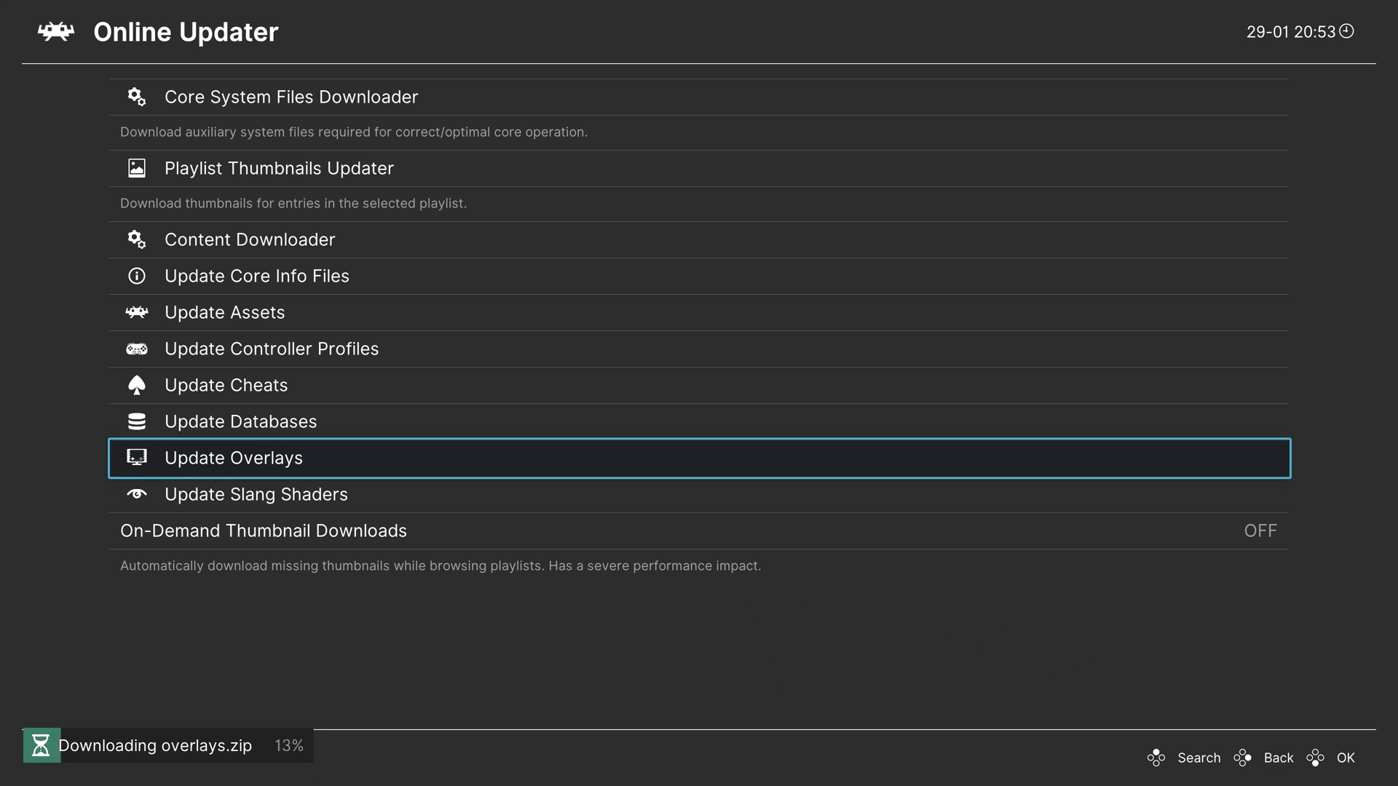
{"action": "key", "text": "Down"}
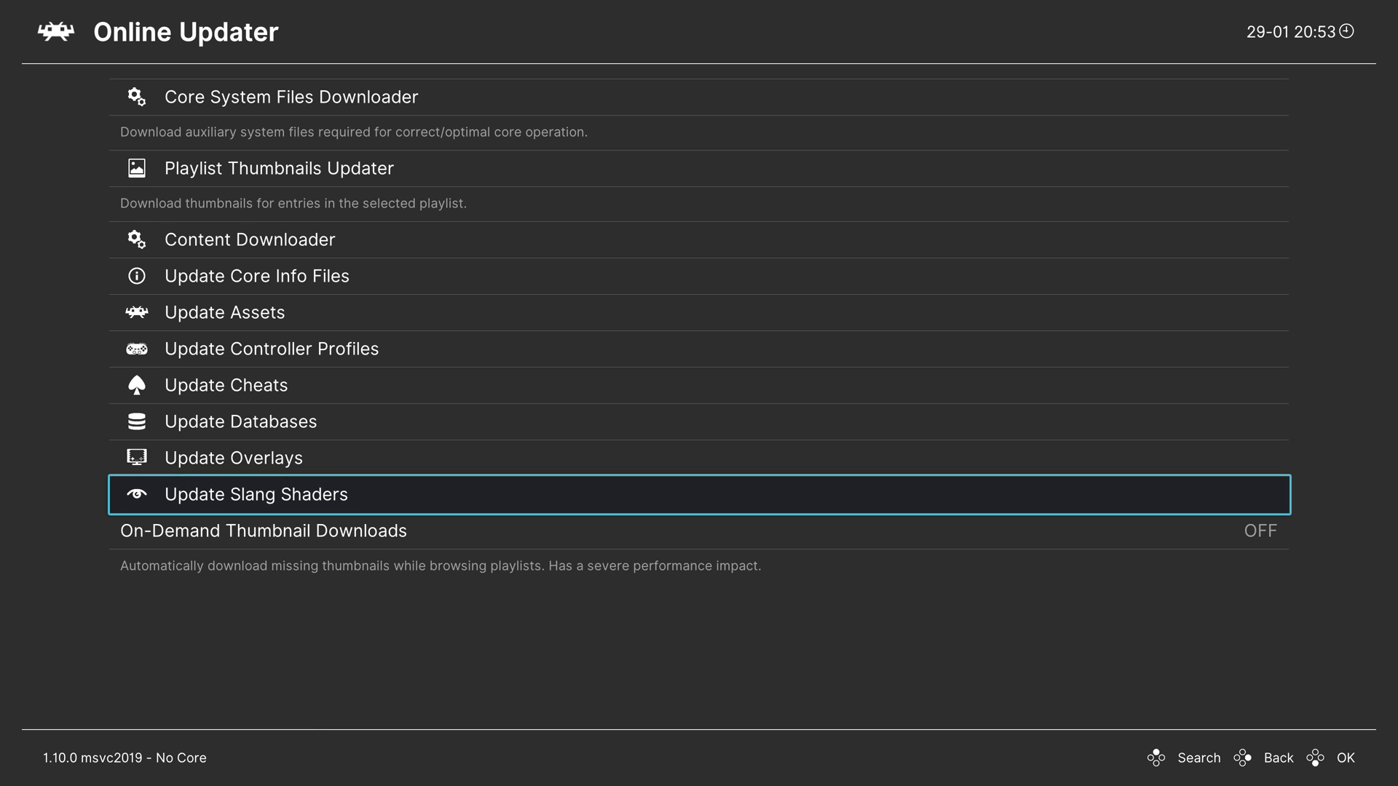
{"action": "key", "text": "Return"}
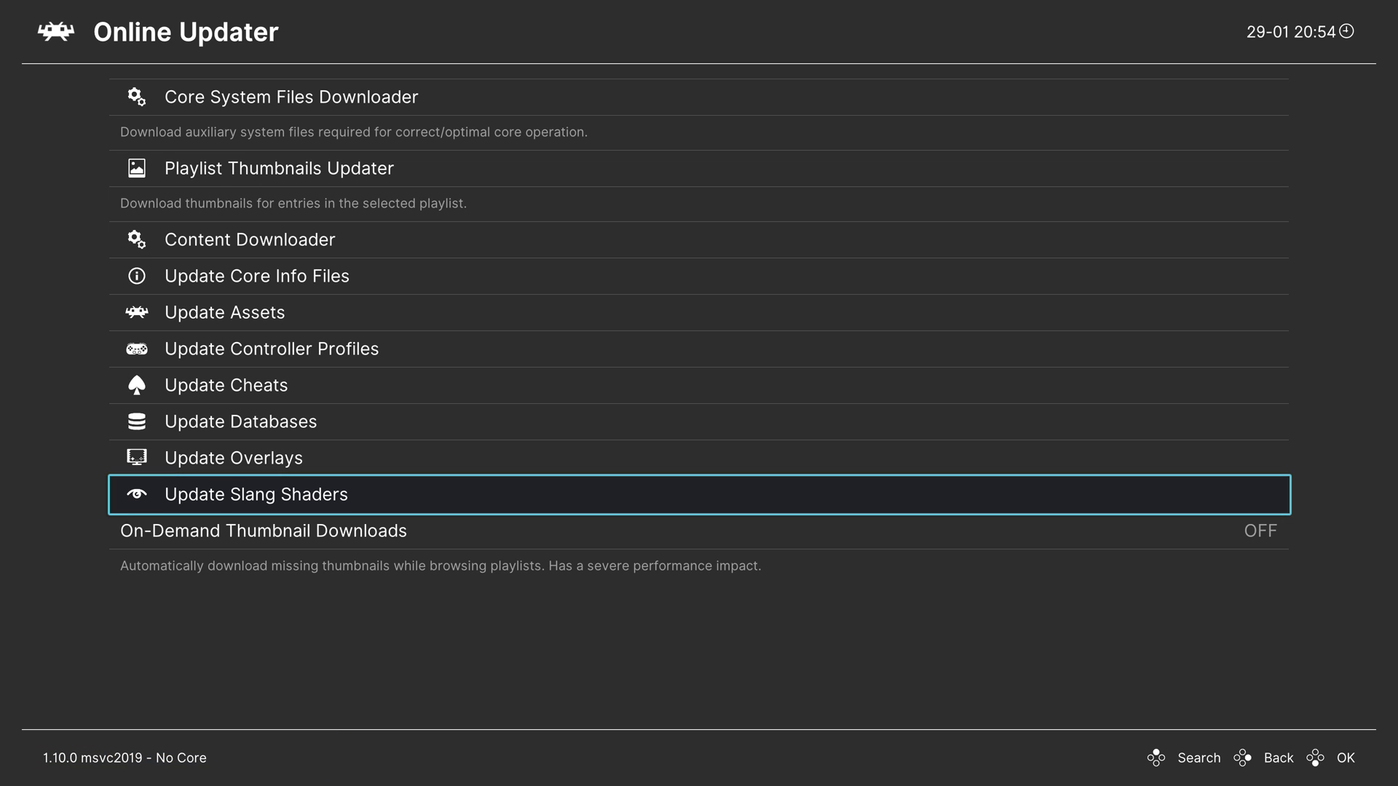
Step: Leave the Online Updater and open RetroArch's Input settings
{"action": "key", "text": "BackSpace"}
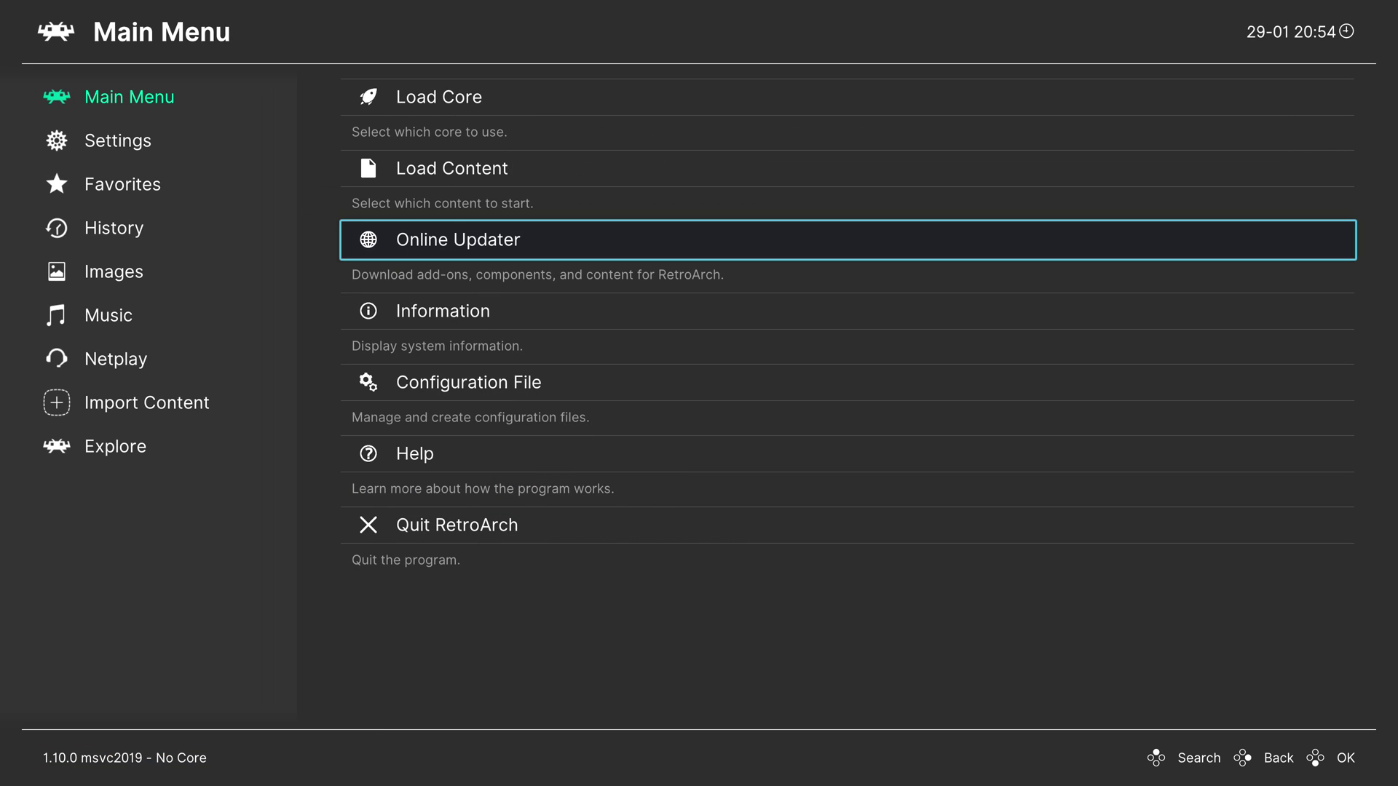
{"action": "key", "text": "BackSpace"}
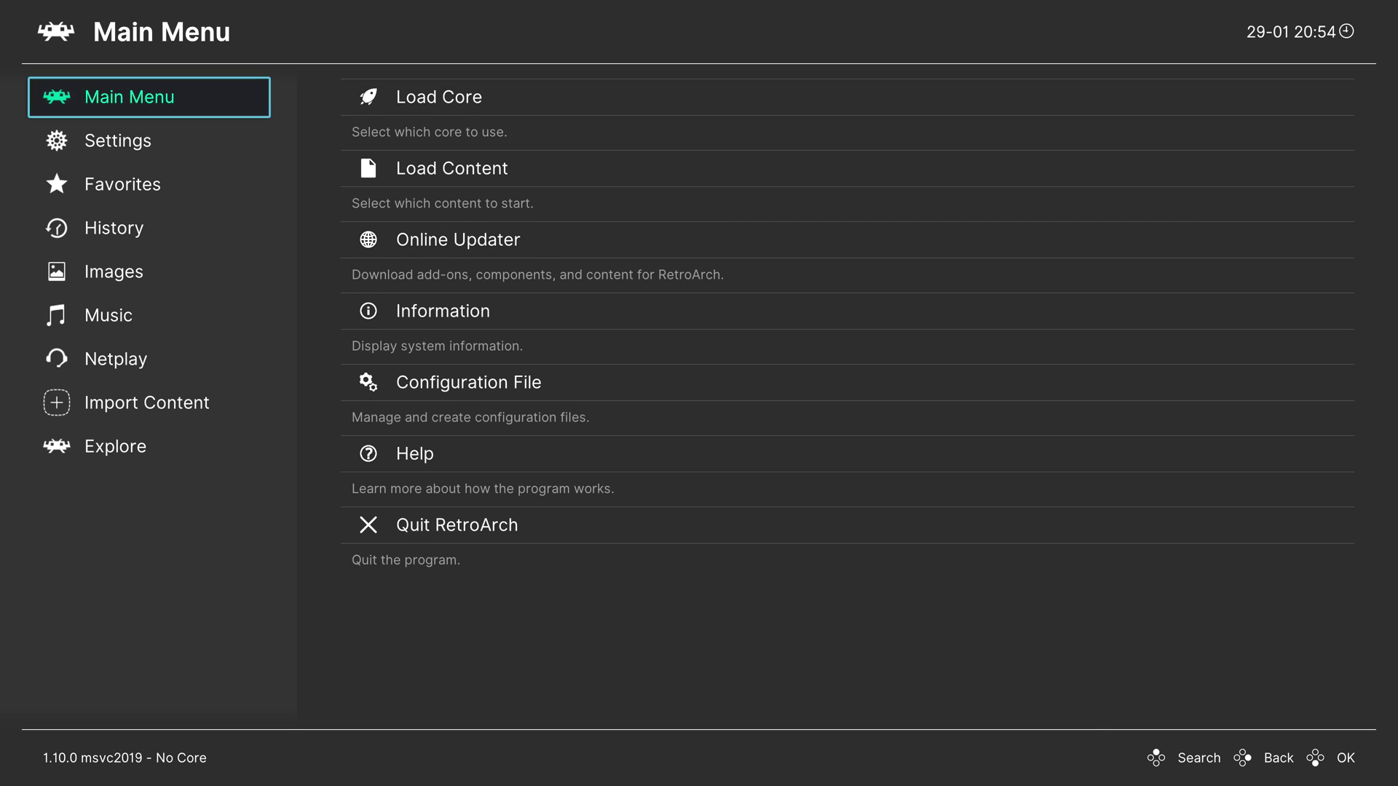
{"action": "key", "text": "Down"}
{"action": "key", "text": "Right"}
{"action": "key", "text": "Down"}
{"action": "key", "text": "Down"}
{"action": "key", "text": "Down"}
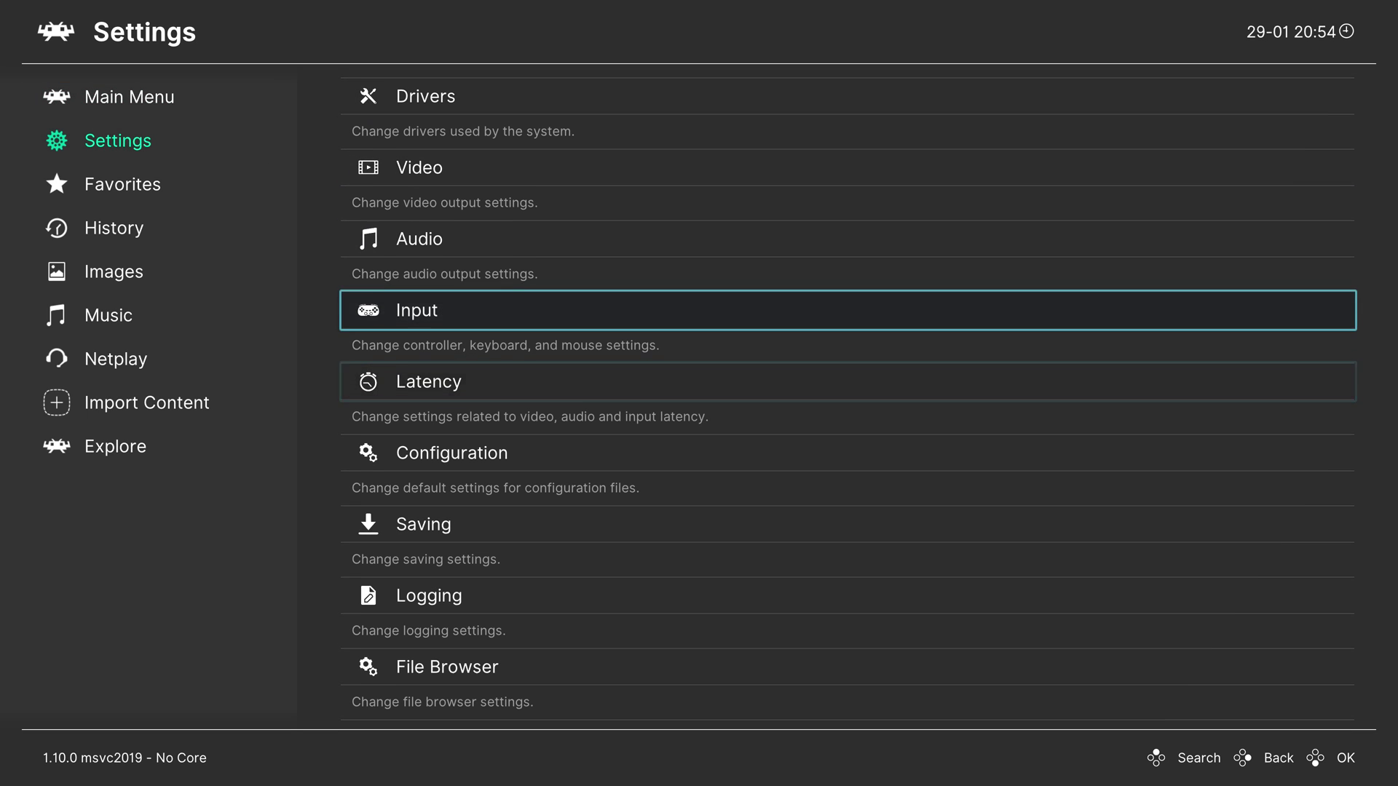
{"action": "key", "text": "Return"}
Step: Open the Hotkeys settings within the Input settings
{"action": "key", "text": "Down"}
{"action": "key", "text": "Down"}
{"action": "key", "text": "Down"}
{"action": "key", "text": "Down"}
{"action": "key", "text": "Down"}
{"action": "key", "text": "Down"}
{"action": "key", "text": "Down"}
{"action": "key", "text": "Down"}
{"action": "key", "text": "Down"}
{"action": "key", "text": "Down"}
{"action": "key", "text": "Down"}
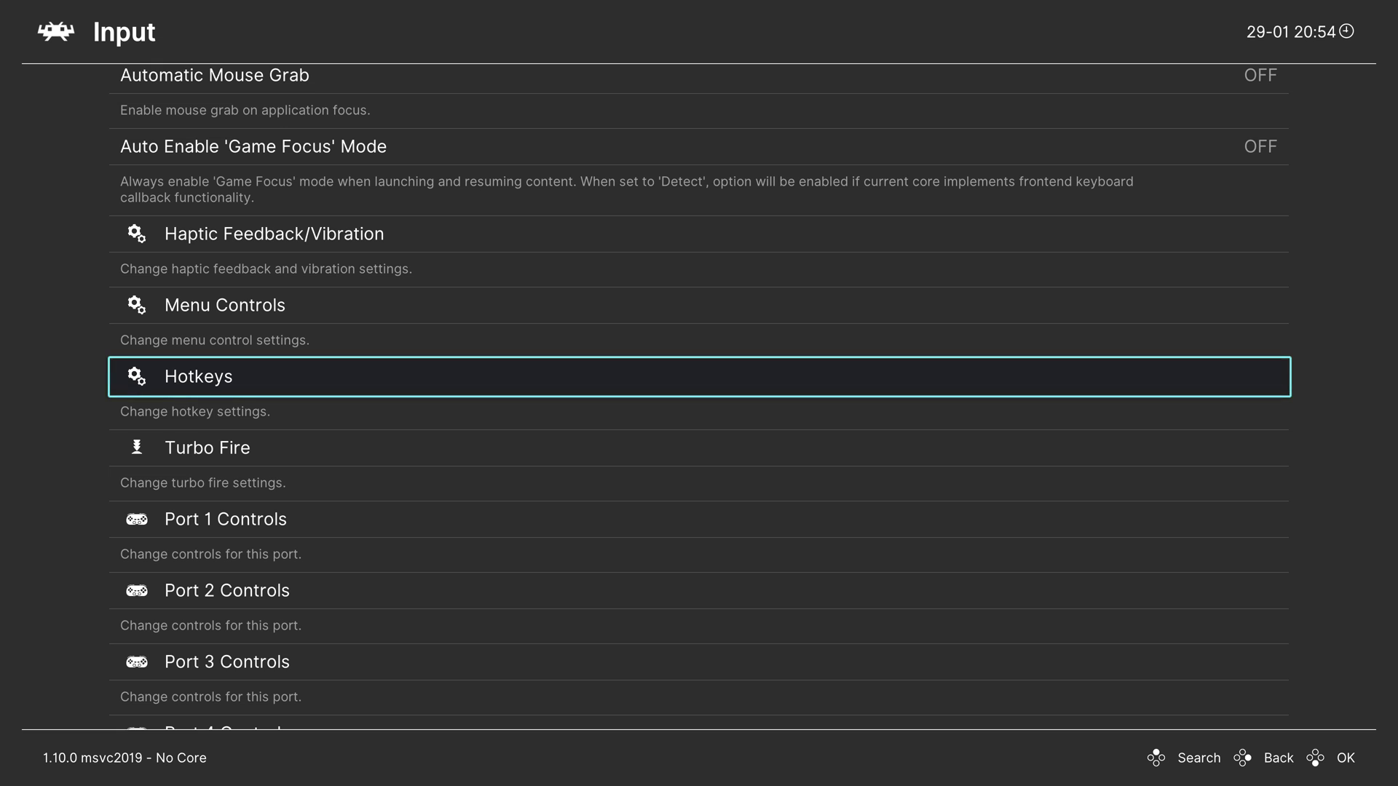
{"action": "key", "text": "Return"}
Step: Set the Menu Toggle Controller Combo hotkey to Down + Select and leave the Input settings
{"action": "key", "text": "Down"}
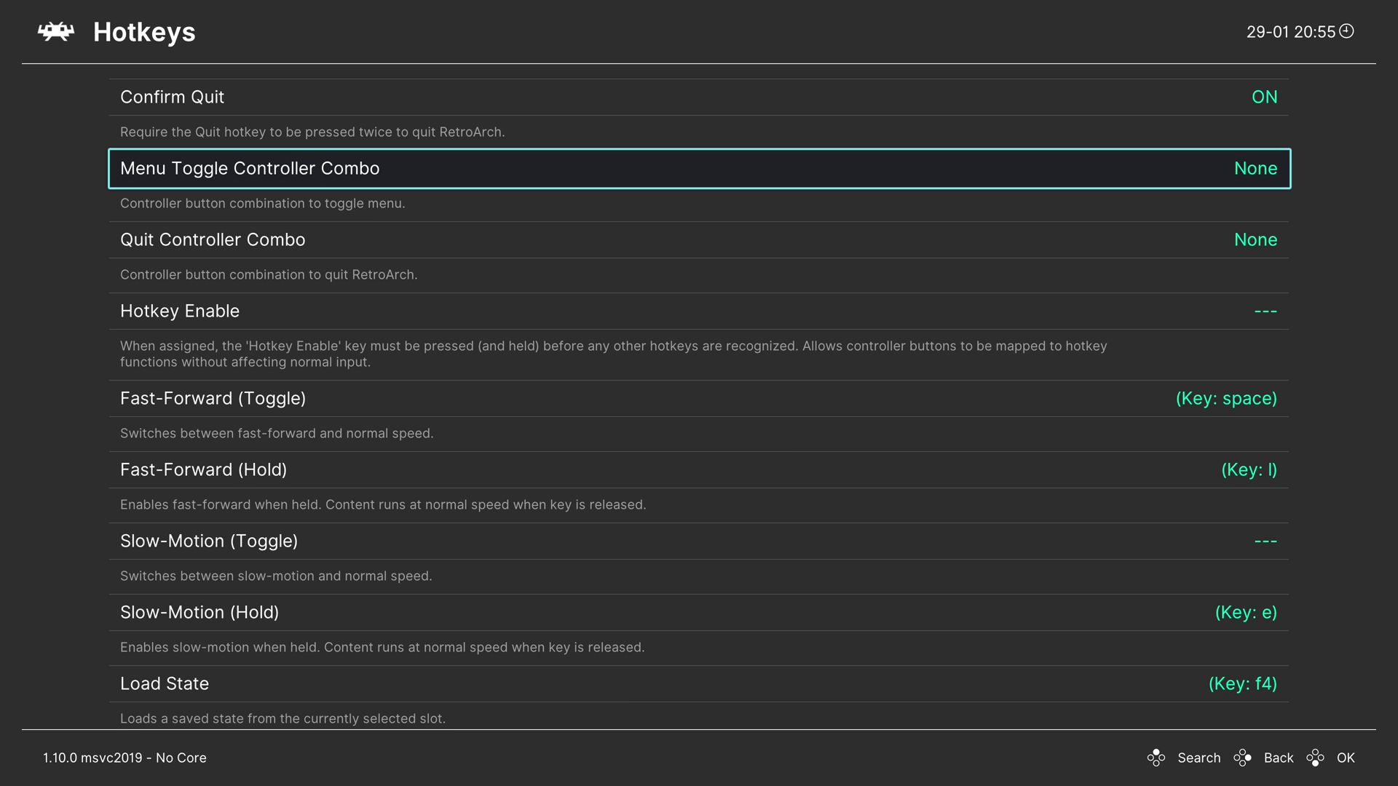
{"action": "key", "text": "Return"}
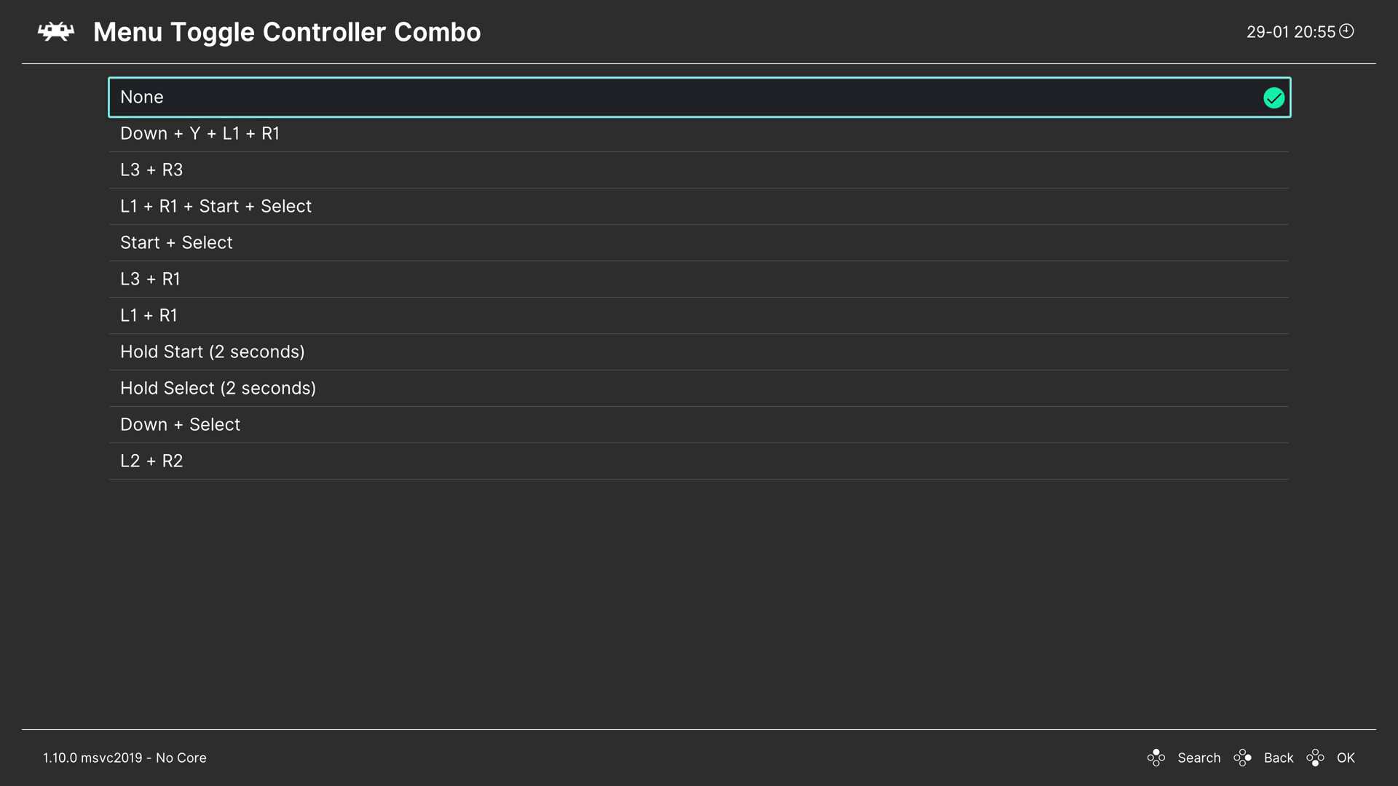
{"action": "left_click", "coordinate": [699, 424]}
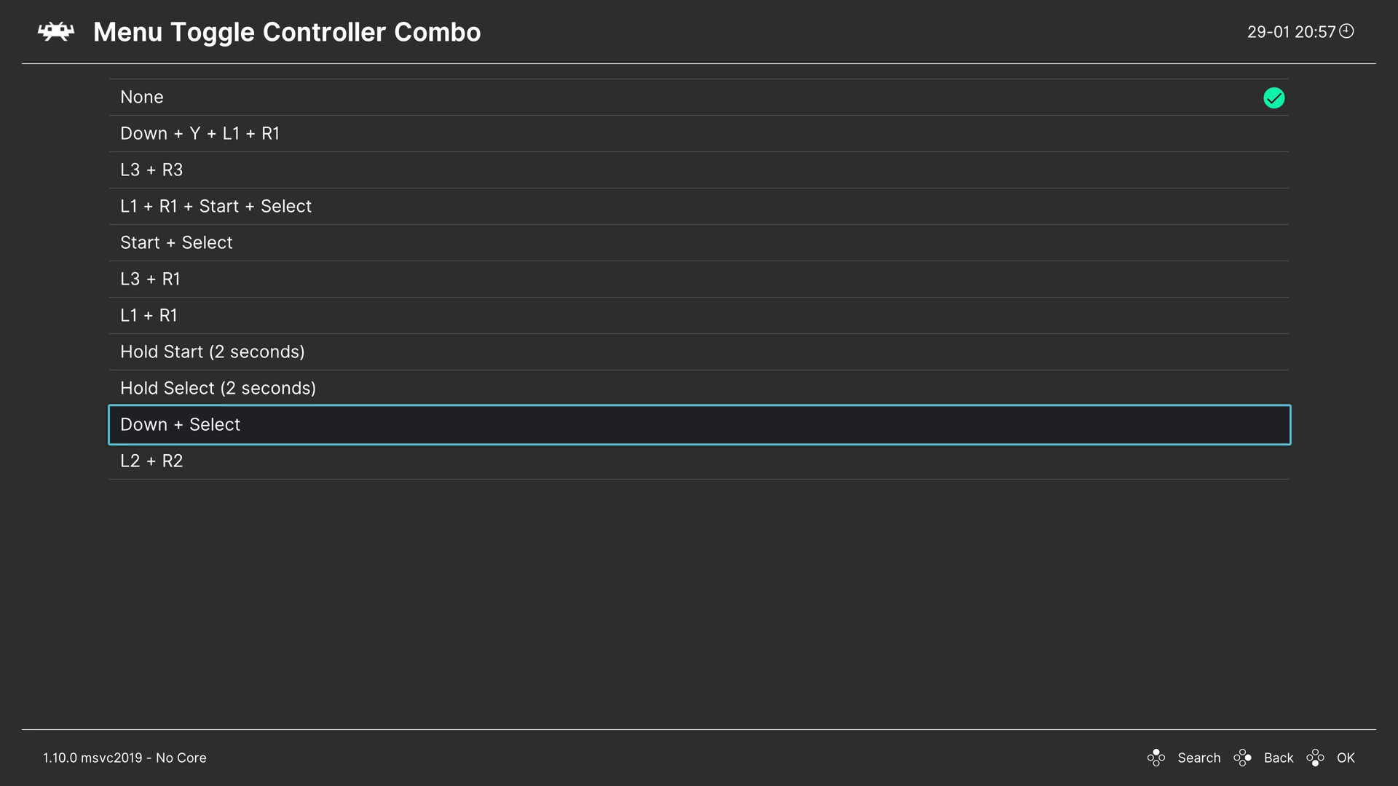
{"action": "key", "text": "Up"}
{"action": "key", "text": "Down"}
{"action": "key", "text": "BackSpace"}
{"action": "key", "text": "BackSpace"}
{"action": "key", "text": "BackSpace"}
{"action": "key", "text": "BackSpace"}
Step: Check the fullscreen width and height in the Fullscreen Mode section of the Video settings
{"action": "key", "text": "Right"}
{"action": "key", "text": "Up"}
{"action": "key", "text": "Up"}
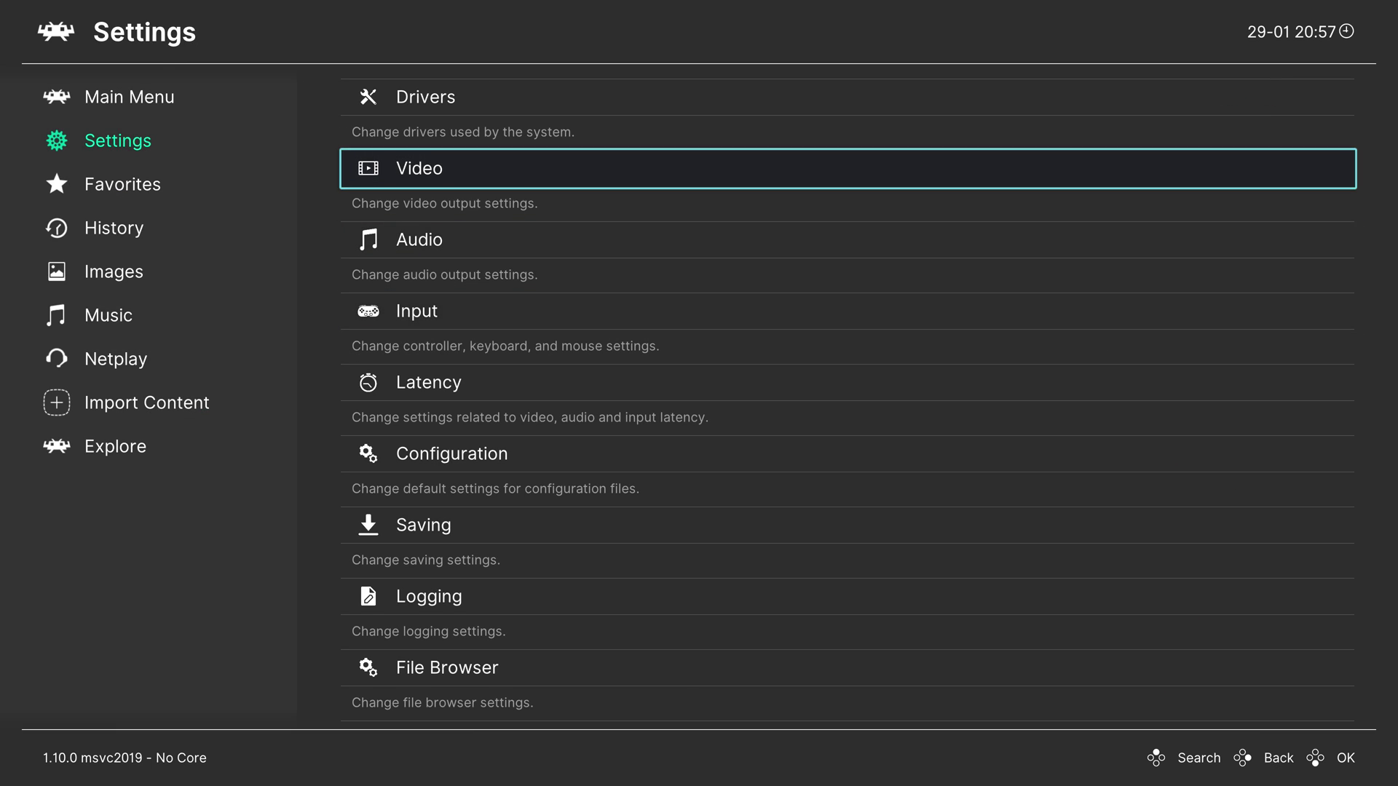
{"action": "key", "text": "Return"}
{"action": "key", "text": "Down"}
{"action": "key", "text": "Up"}
{"action": "key", "text": "Down"}
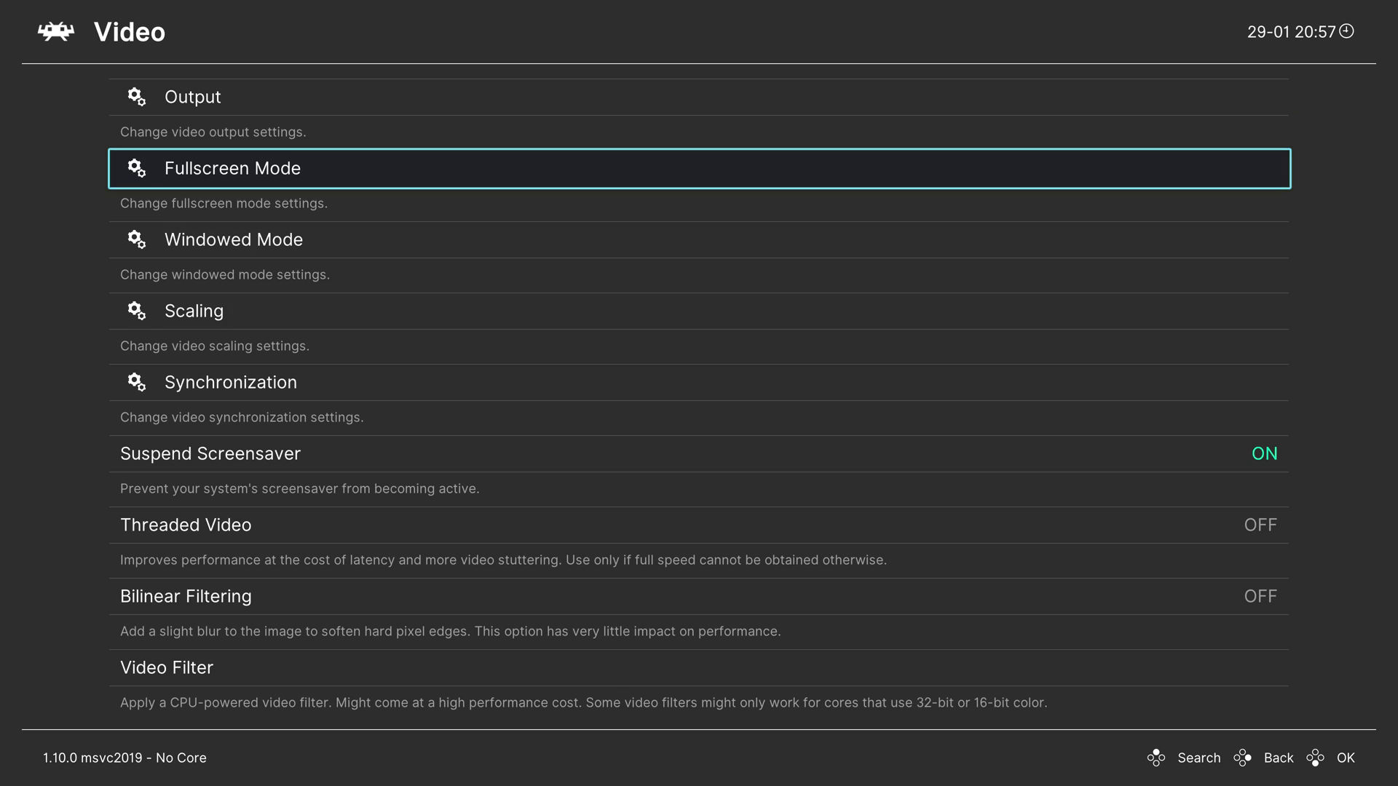
{"action": "key", "text": "Return"}
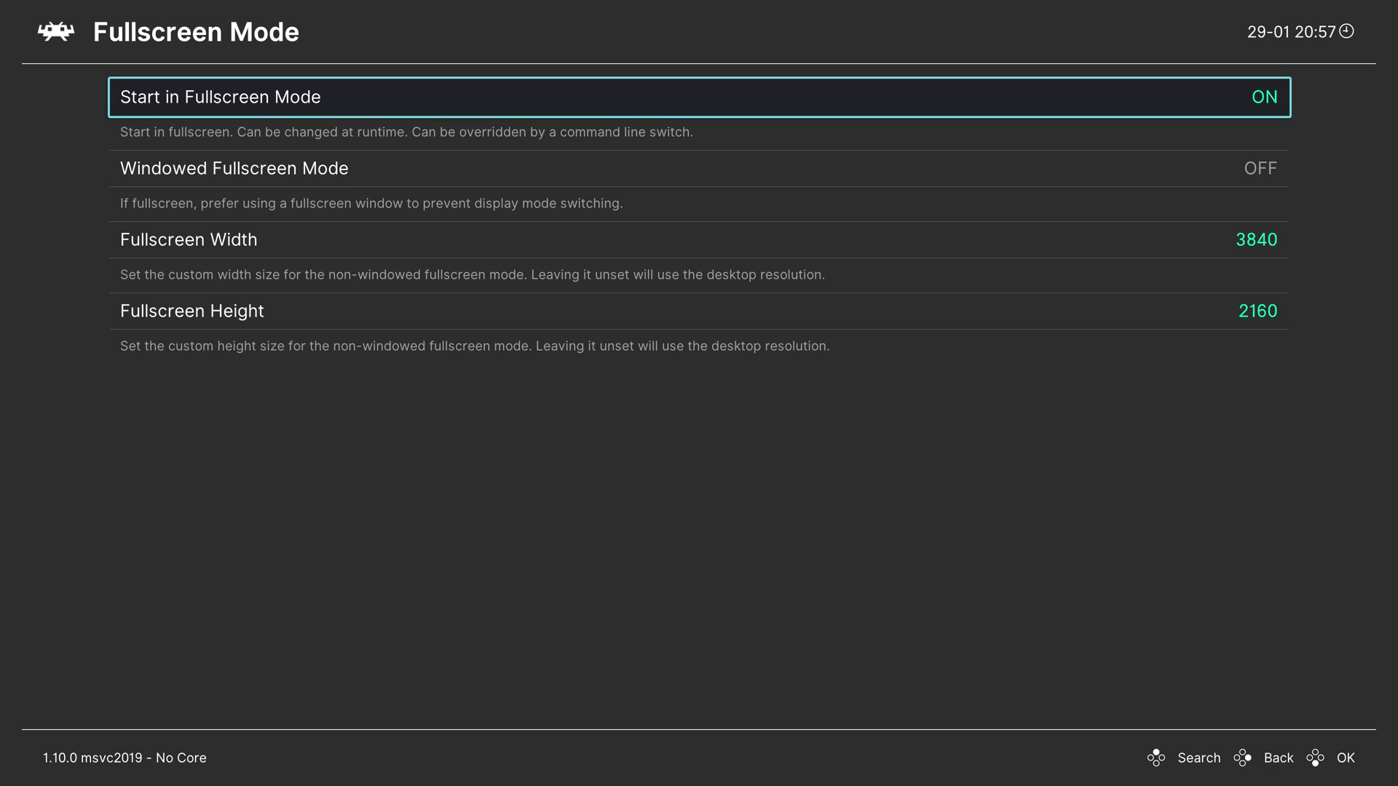
{"action": "key", "text": "BackSpace"}
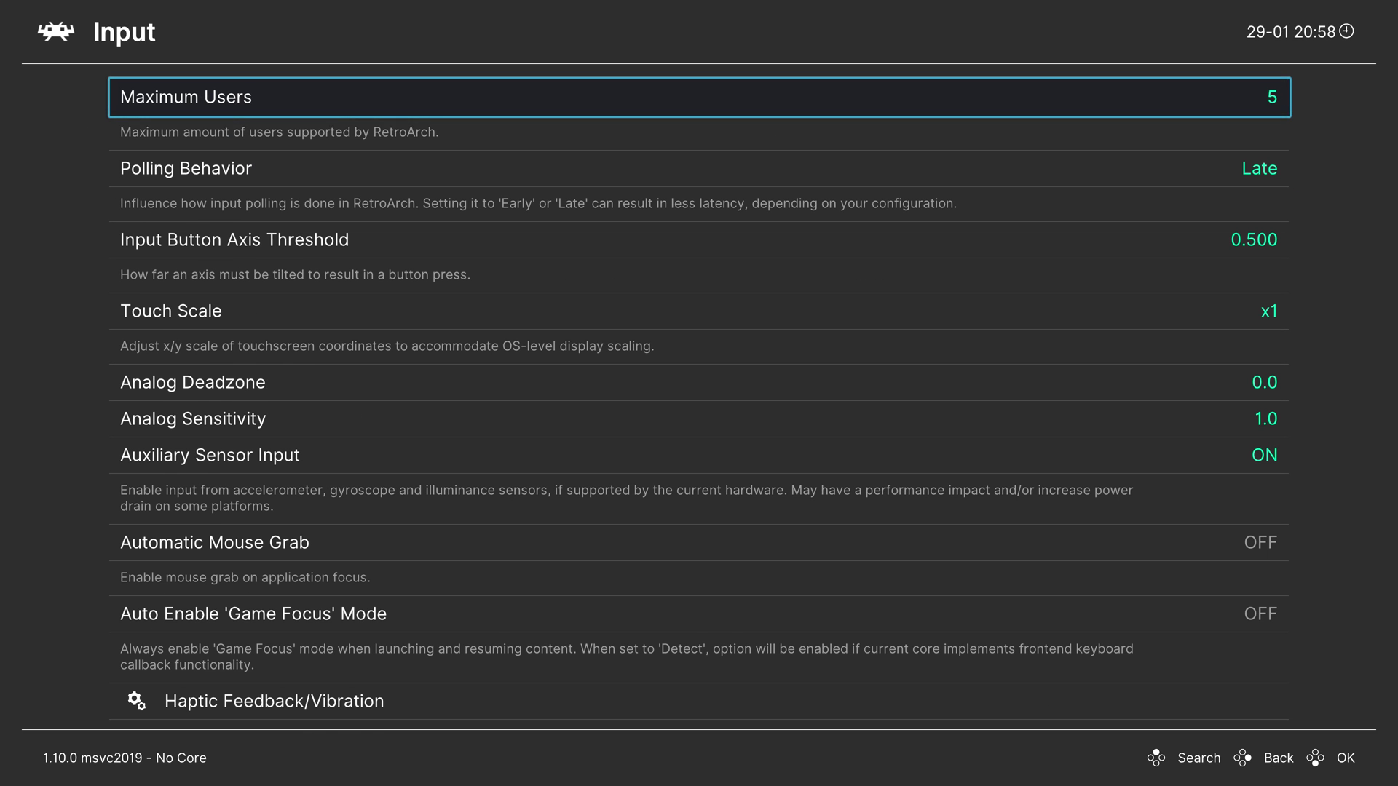
Step: Leave the settings and save RetroArch's current configuration to its configuration file
{"action": "key", "text": "BackSpace"}
{"action": "key", "text": "Left"}
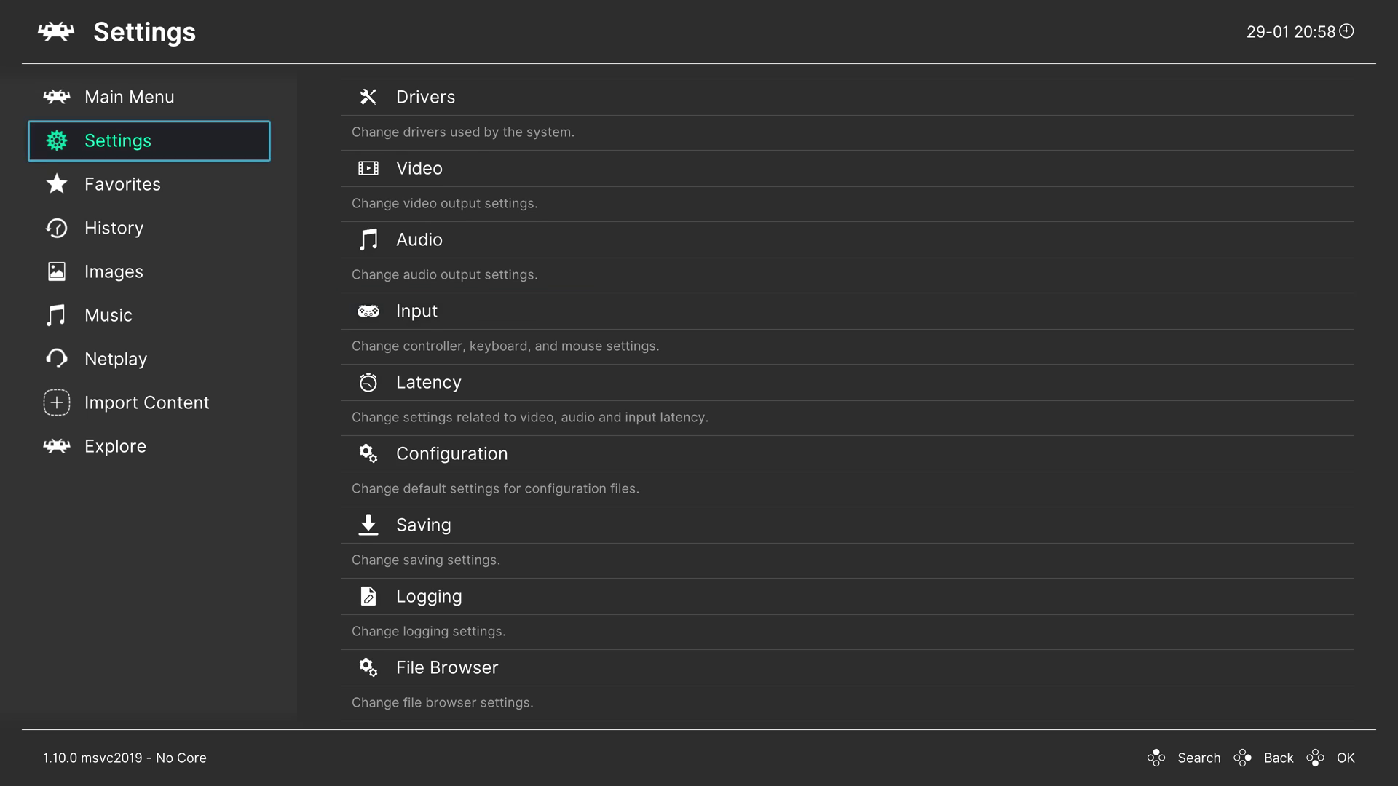
{"action": "key", "text": "Up"}
{"action": "key", "text": "Right"}
{"action": "key", "text": "Down"}
{"action": "key", "text": "Down"}
{"action": "key", "text": "Down"}
{"action": "key", "text": "Down"}
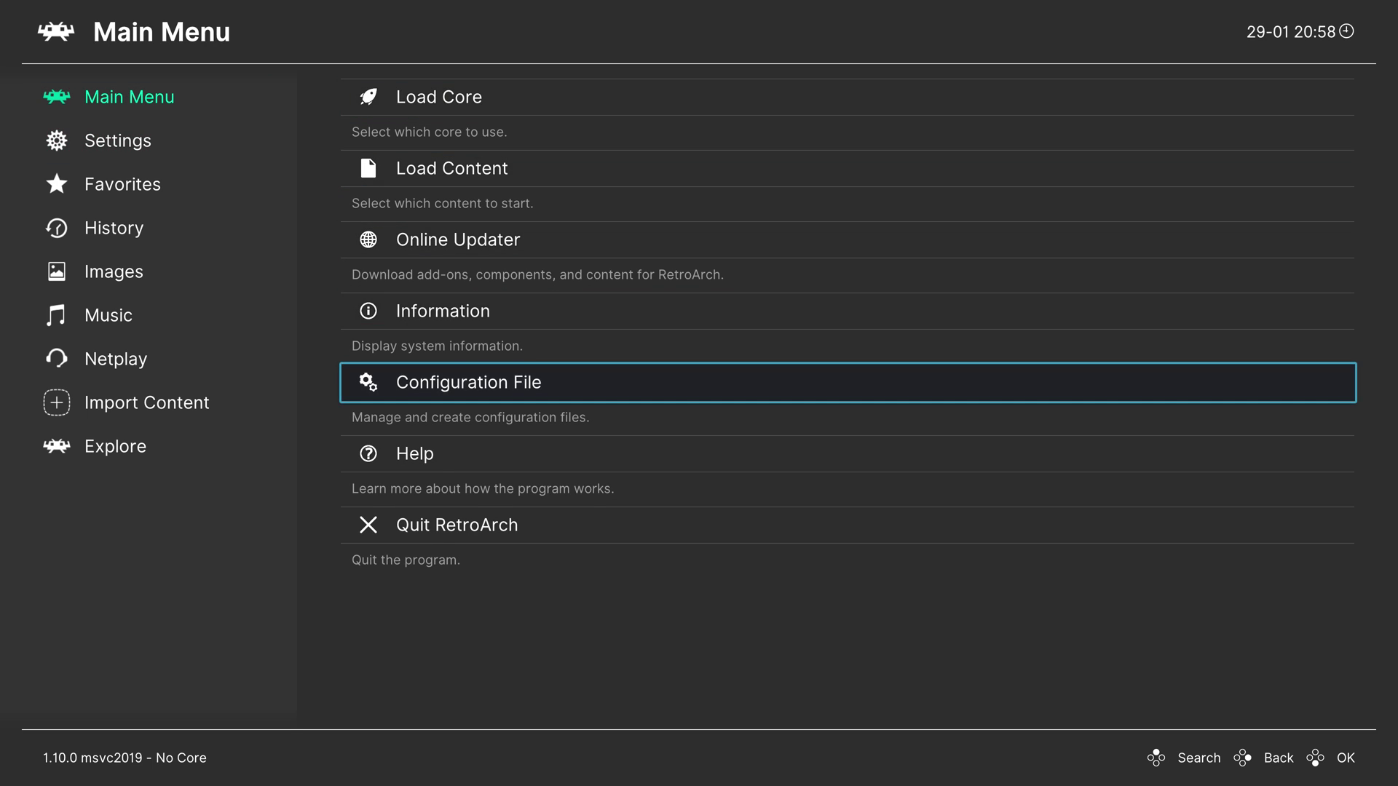
{"action": "key", "text": "Return"}
{"action": "key", "text": "Down"}
{"action": "key", "text": "Down"}
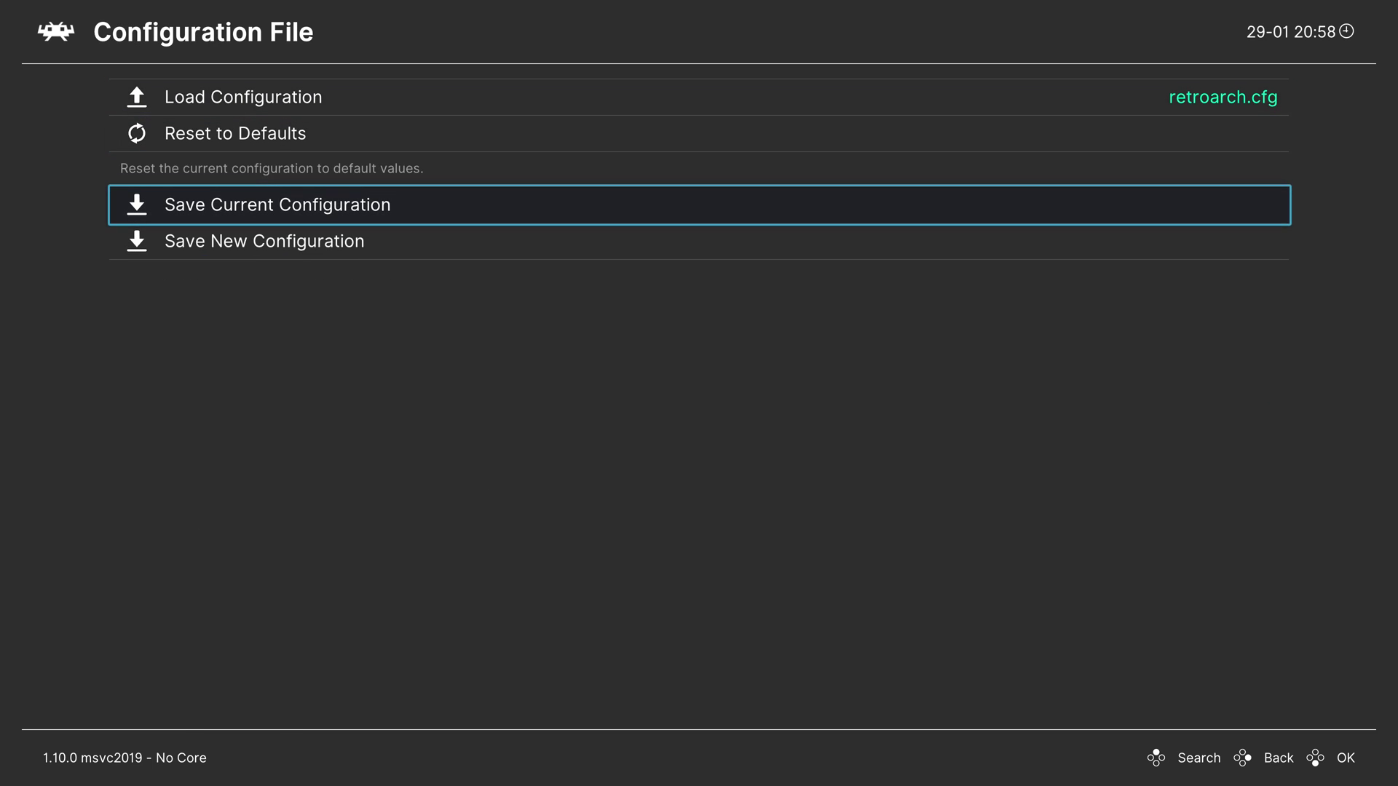
{"action": "key", "text": "Return"}
{"action": "key", "text": "BackSpace"}
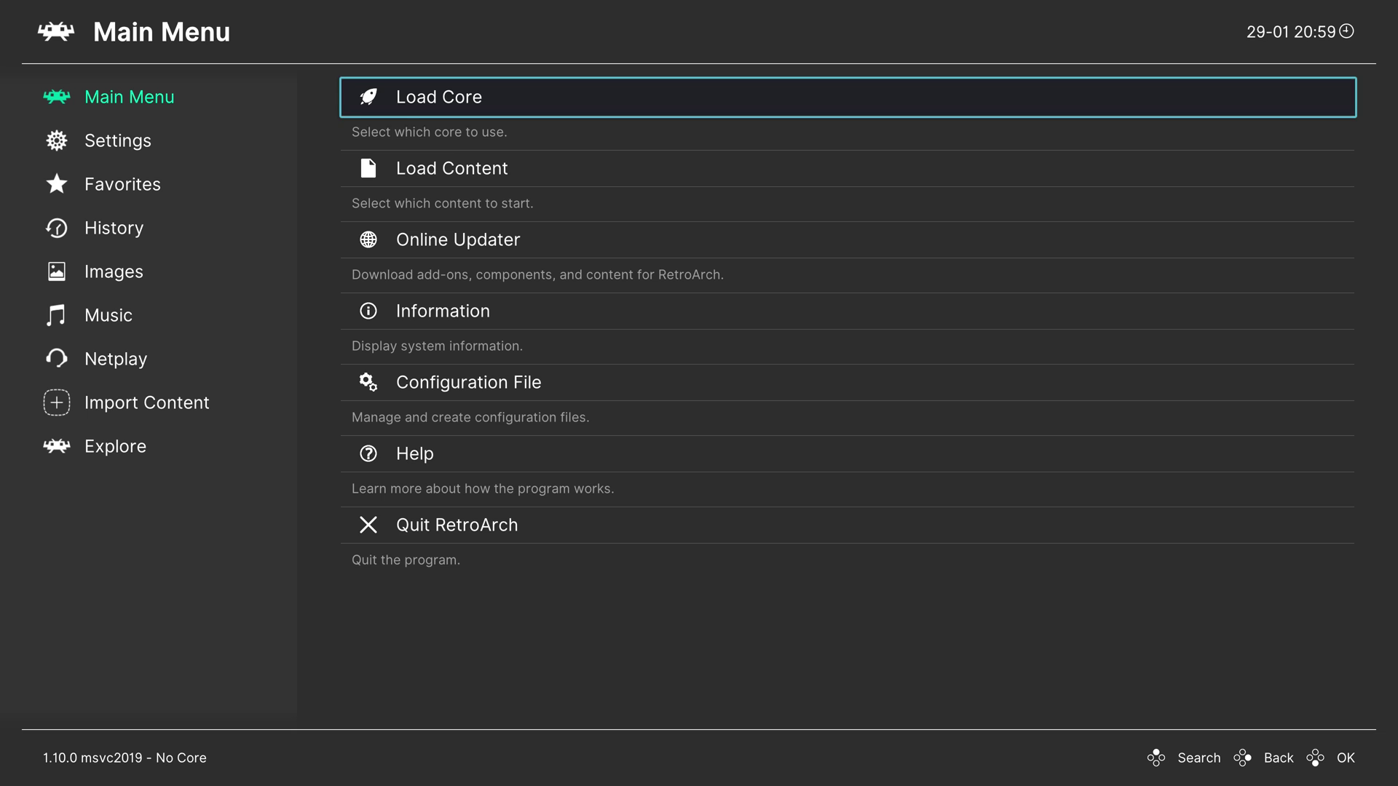
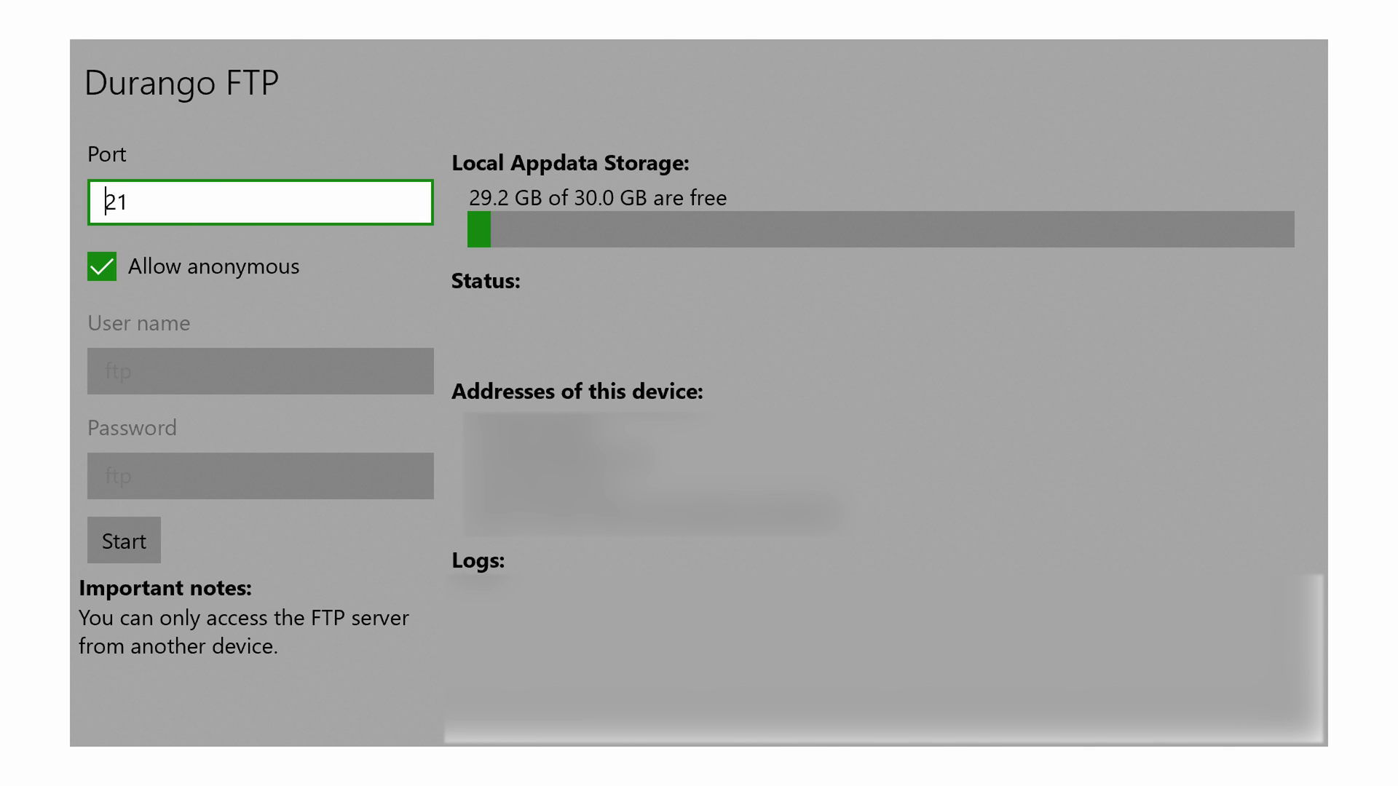
Step: Start the Durango FTP server on port 21 with anonymous access allowed
{"action": "key", "text": "Tab"}
{"action": "key", "text": "Tab"}
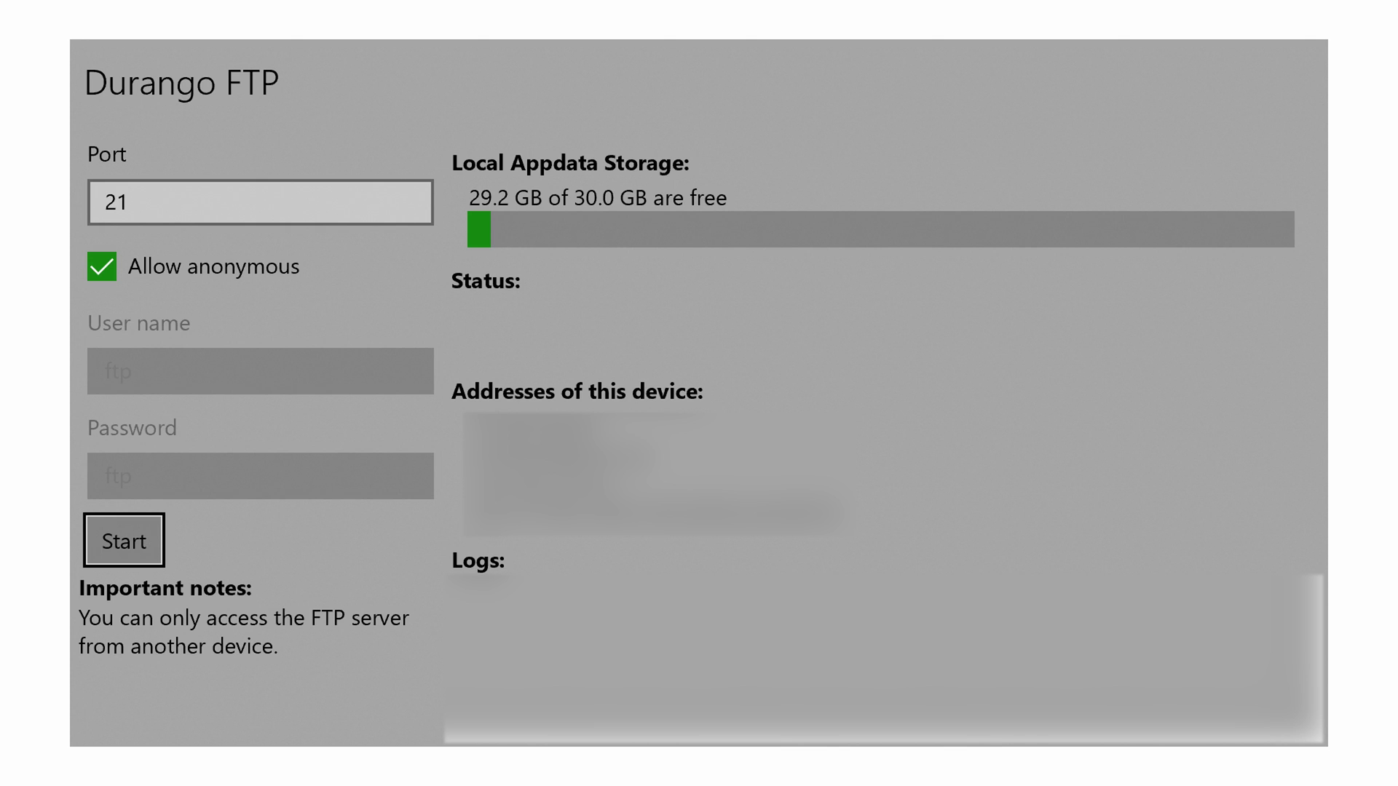
{"action": "key", "text": "Return"}
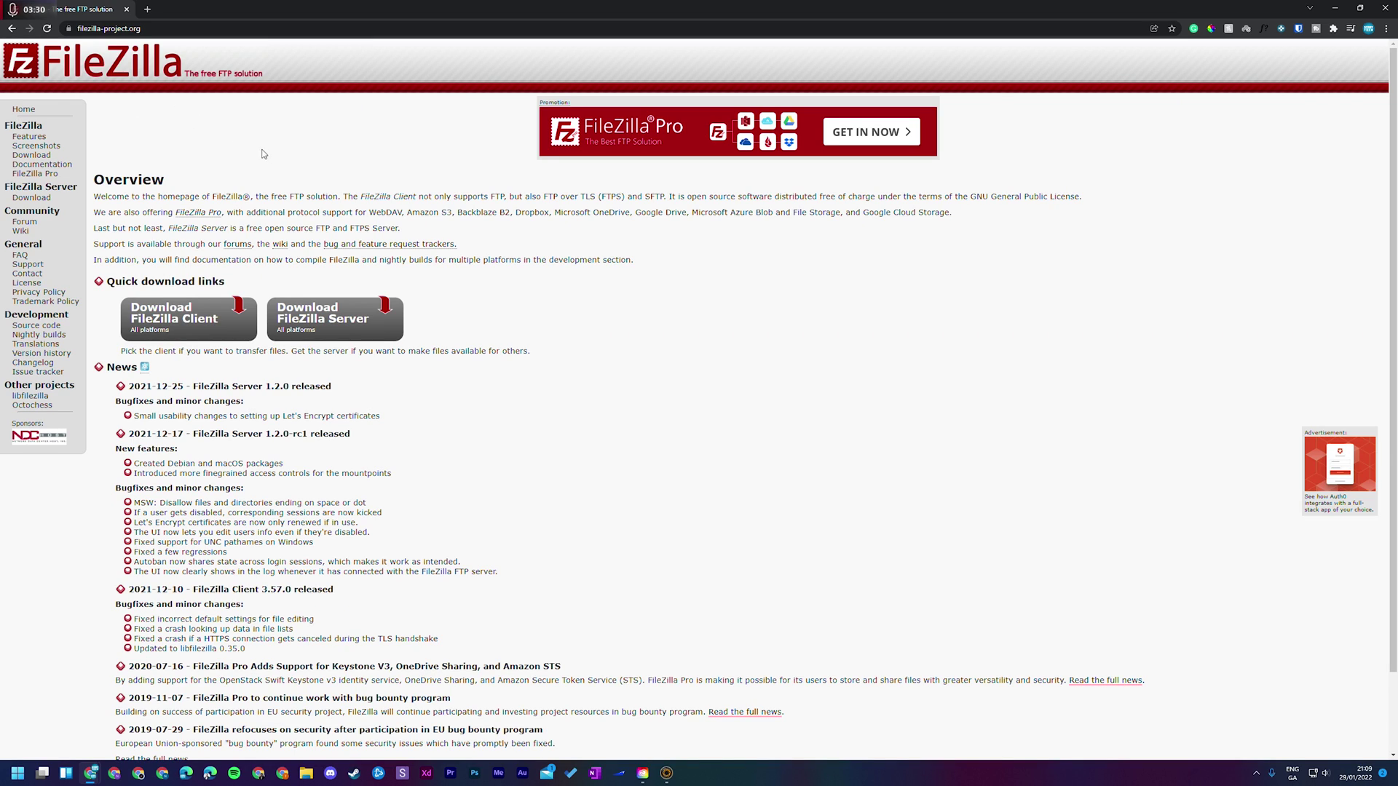
Step: Open the FileZilla Client download page for Windows (64bit x86) from filezilla-project.org on the computer
{"action": "left_click", "coordinate": [155, 26]}
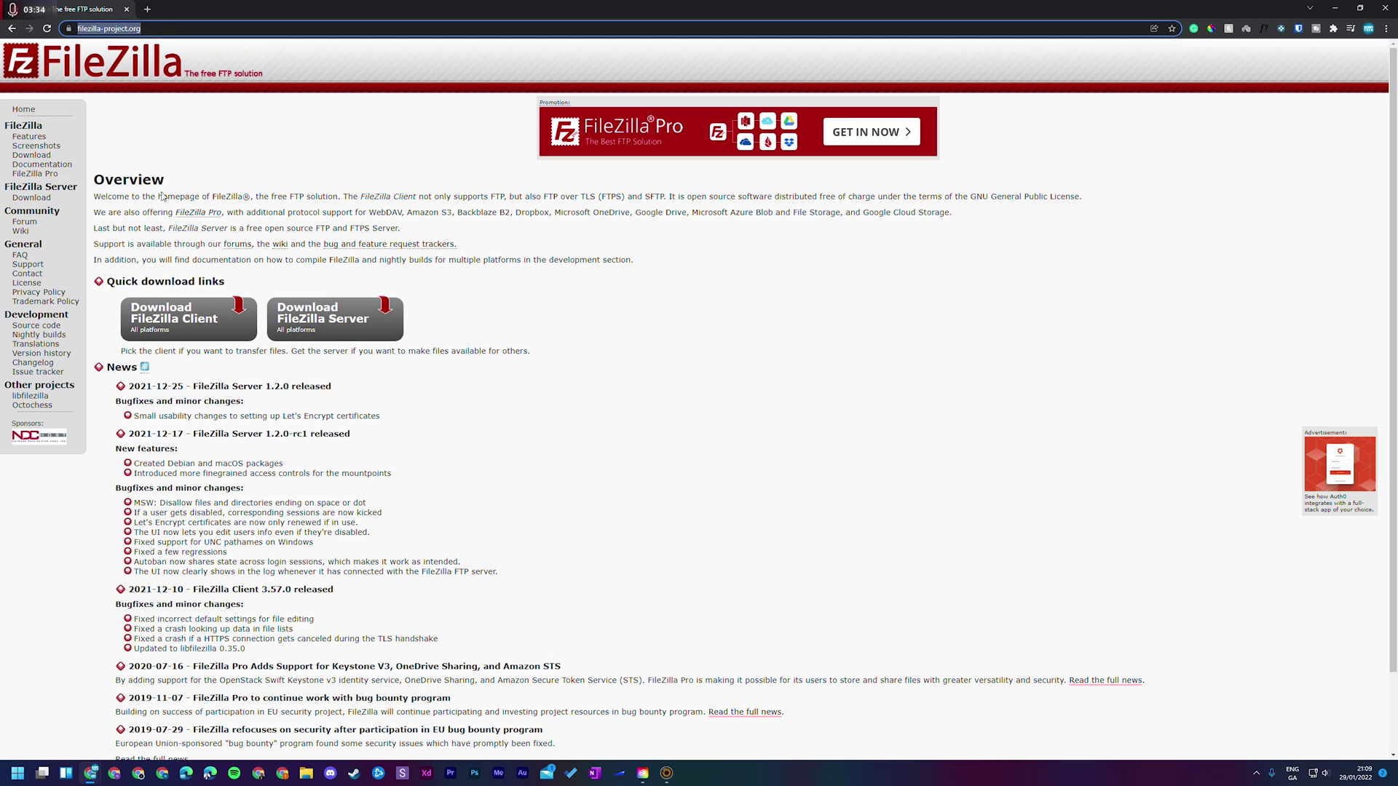
{"action": "left_click_drag", "start_coordinate": [95, 283], "coordinate": [212, 296]}
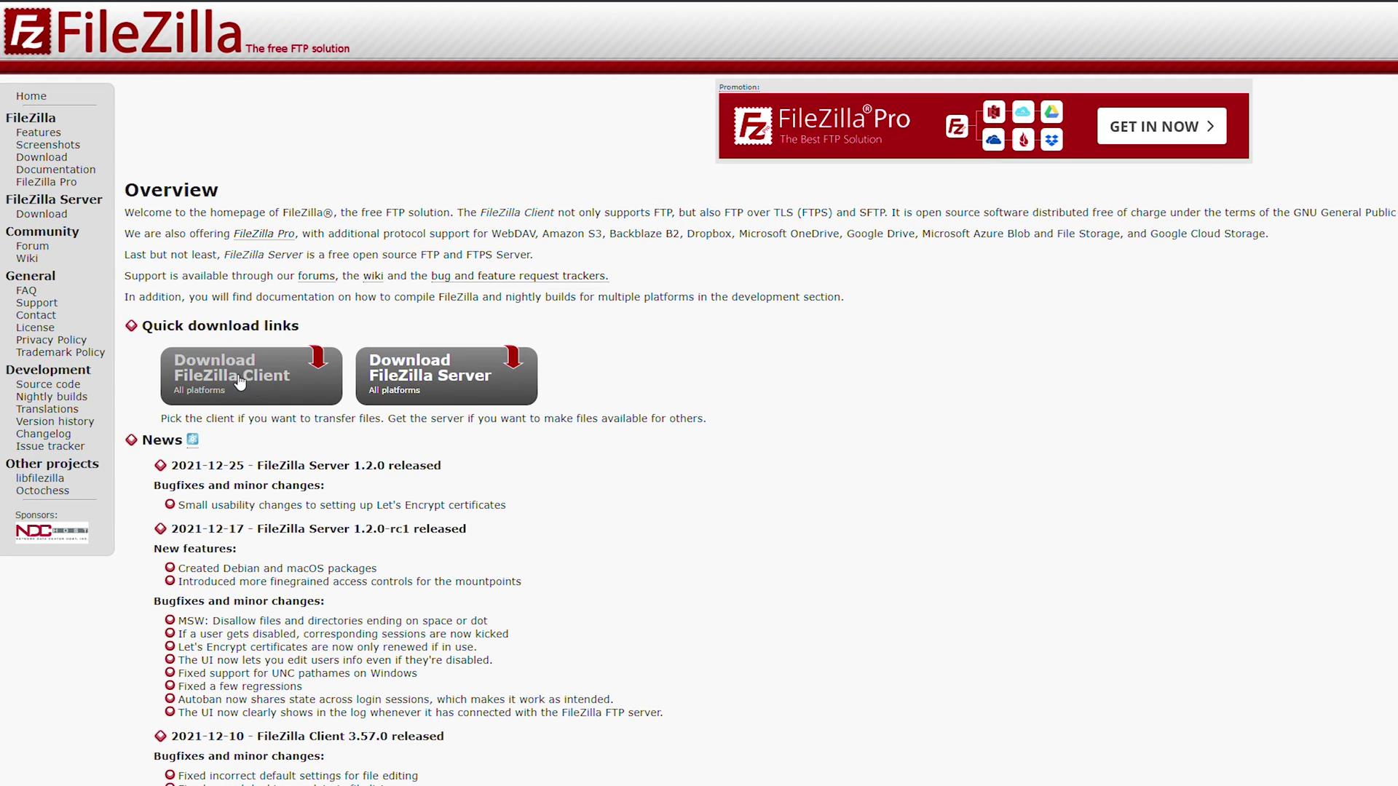
{"action": "left_click", "coordinate": [222, 375]}
{"action": "left_click_drag", "start_coordinate": [179, 260], "coordinate": [311, 267]}
{"action": "left_click", "coordinate": [259, 278]}
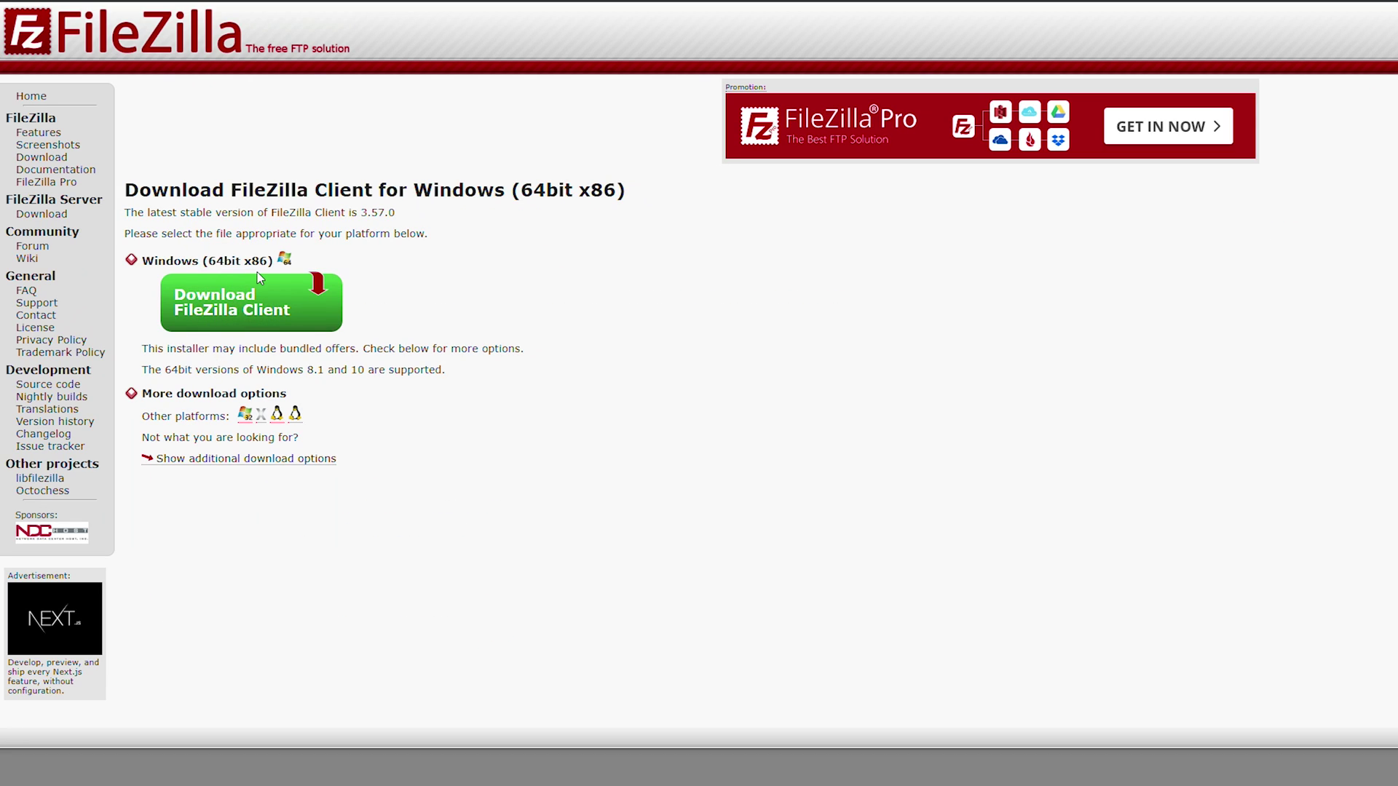
Step: Download the standard FileZilla edition of the FileZilla Client
{"action": "left_click", "coordinate": [230, 305]}
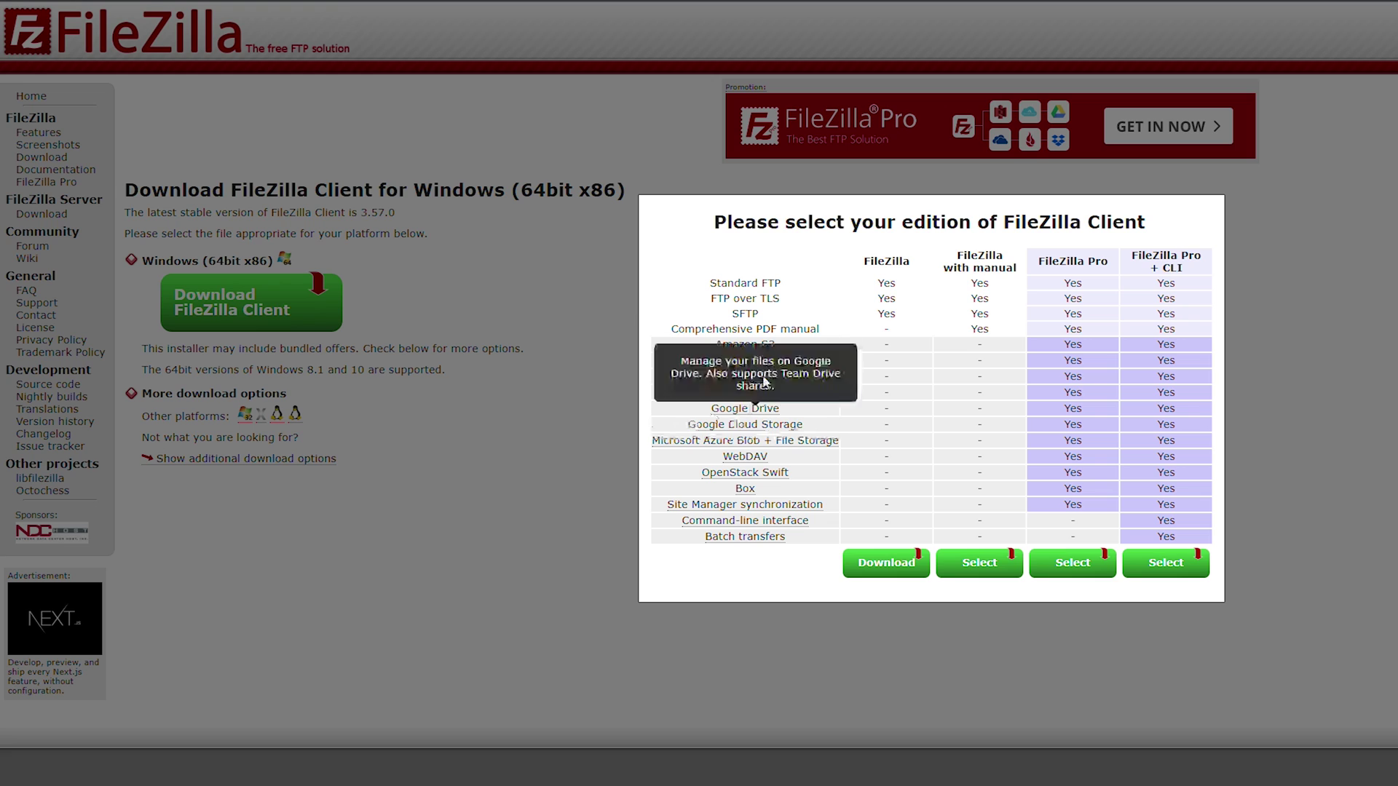
{"action": "left_click_drag", "start_coordinate": [896, 261], "coordinate": [897, 340]}
{"action": "left_click", "coordinate": [898, 342]}
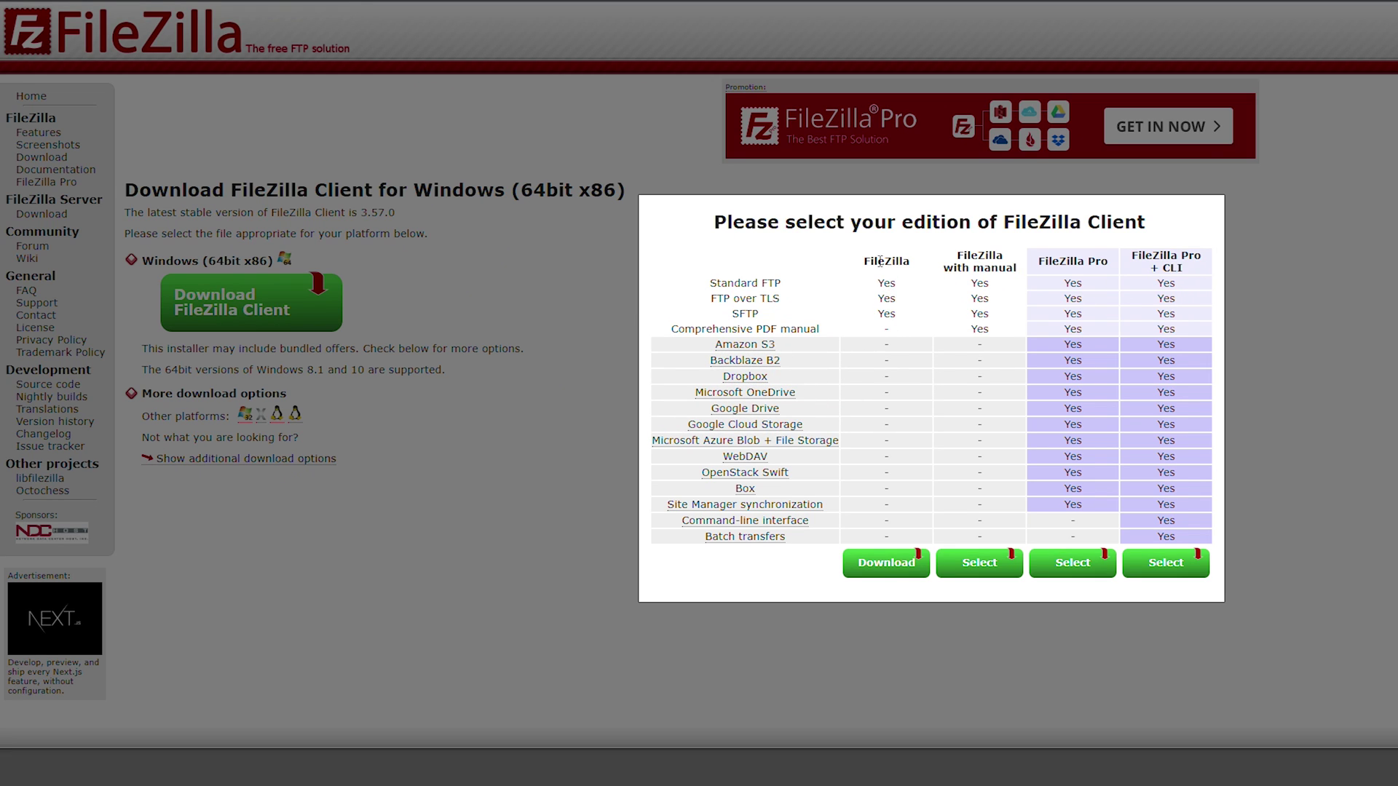
{"action": "left_click", "coordinate": [888, 566]}
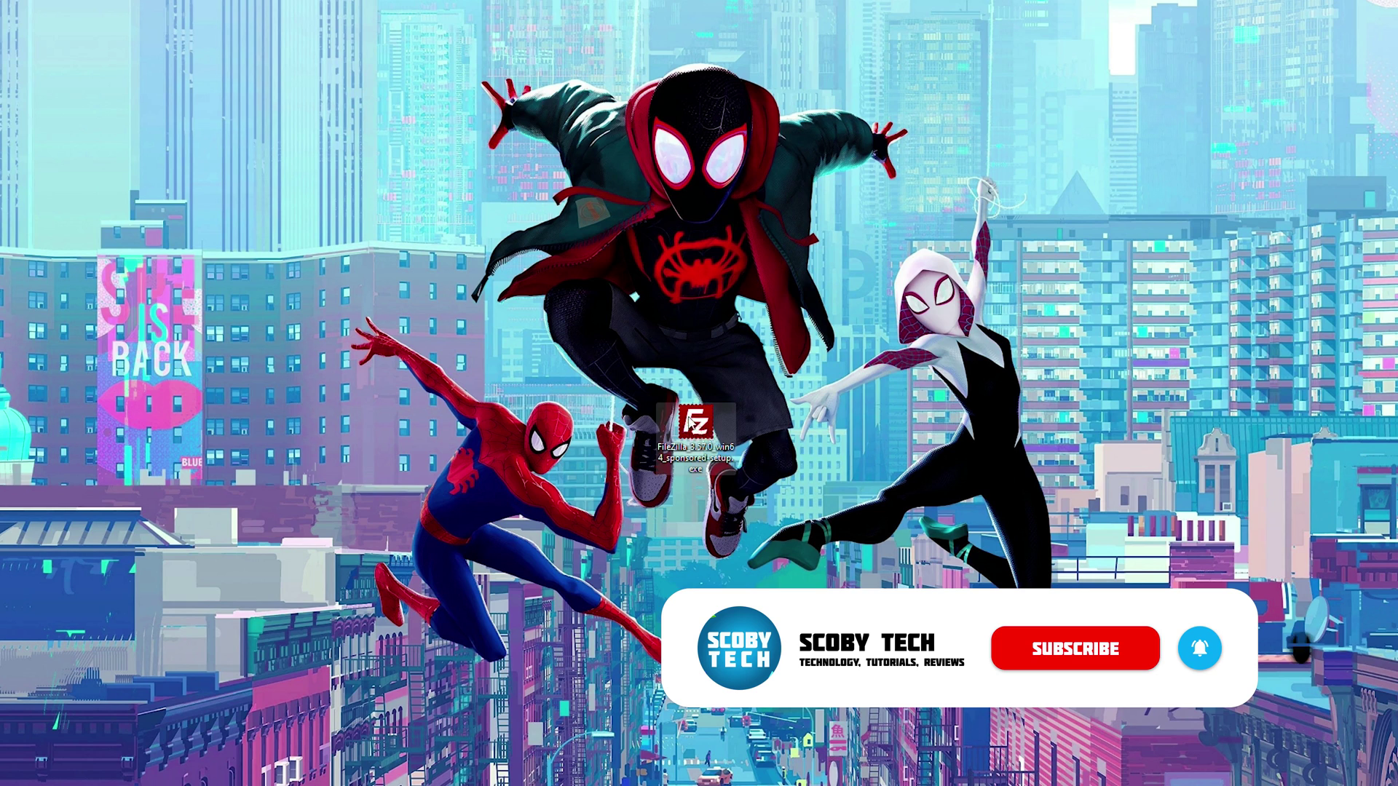
Step: Run the downloaded FileZilla installer with permission to make changes, agree to the license, and decline the Adaware Web Companion offer
{"action": "double_click", "coordinate": [689, 421]}
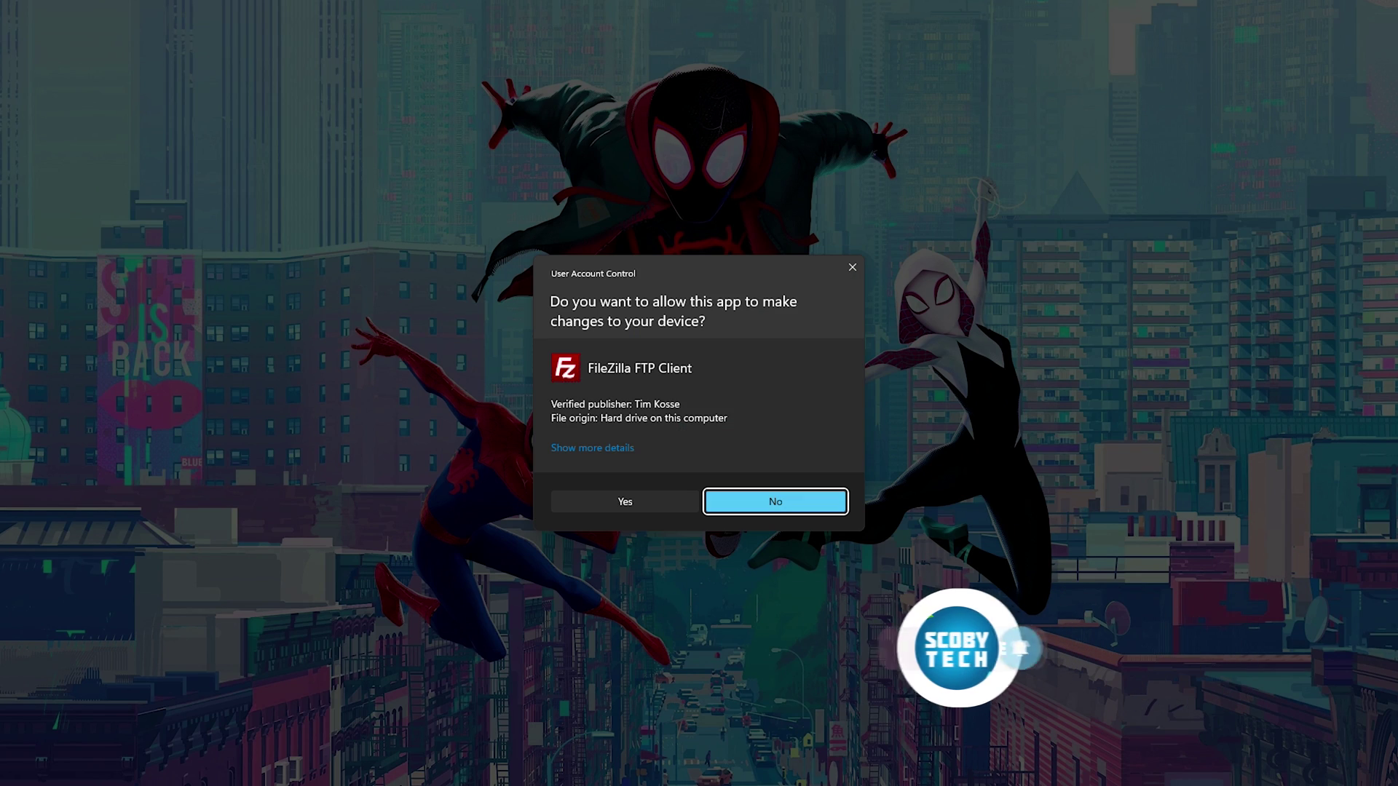
{"action": "left_click", "coordinate": [627, 502]}
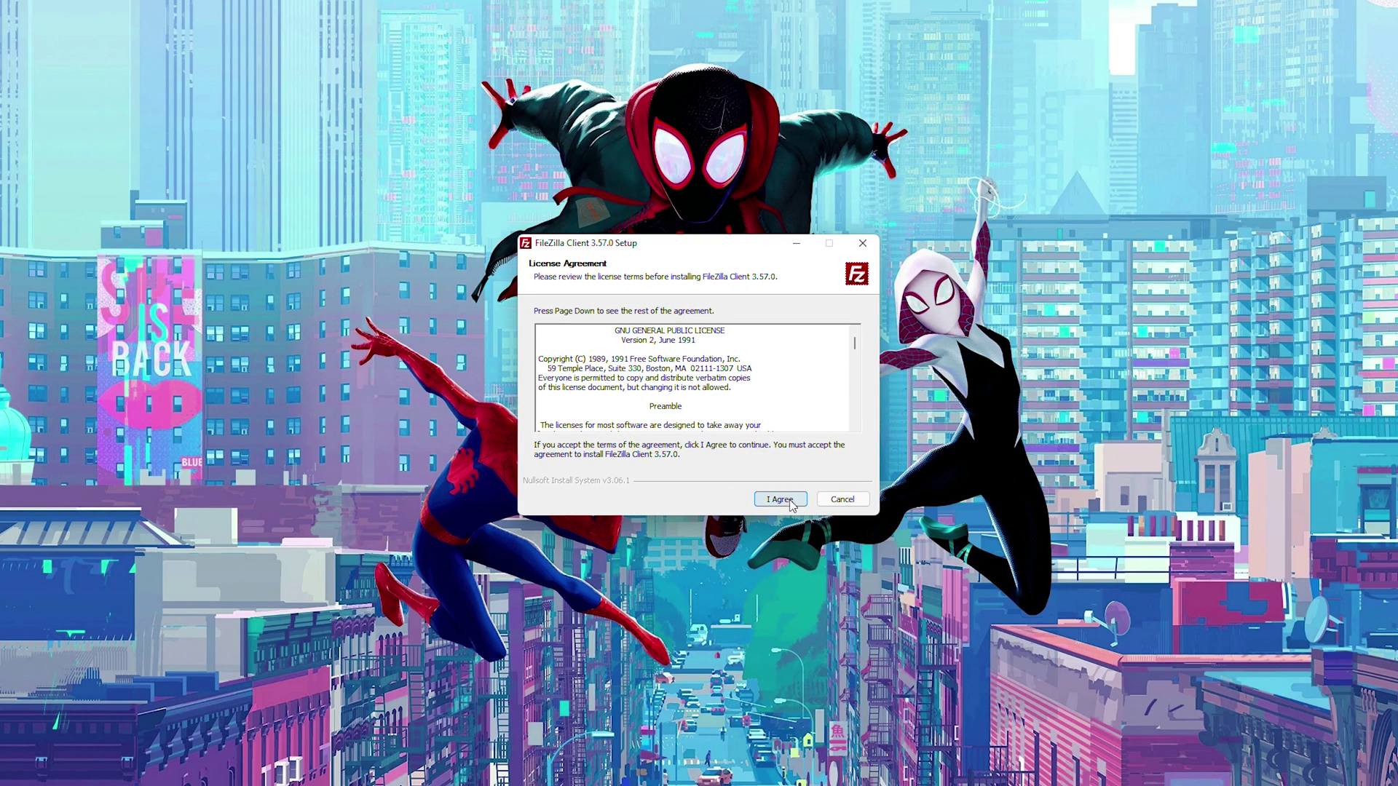
{"action": "left_click", "coordinate": [792, 503]}
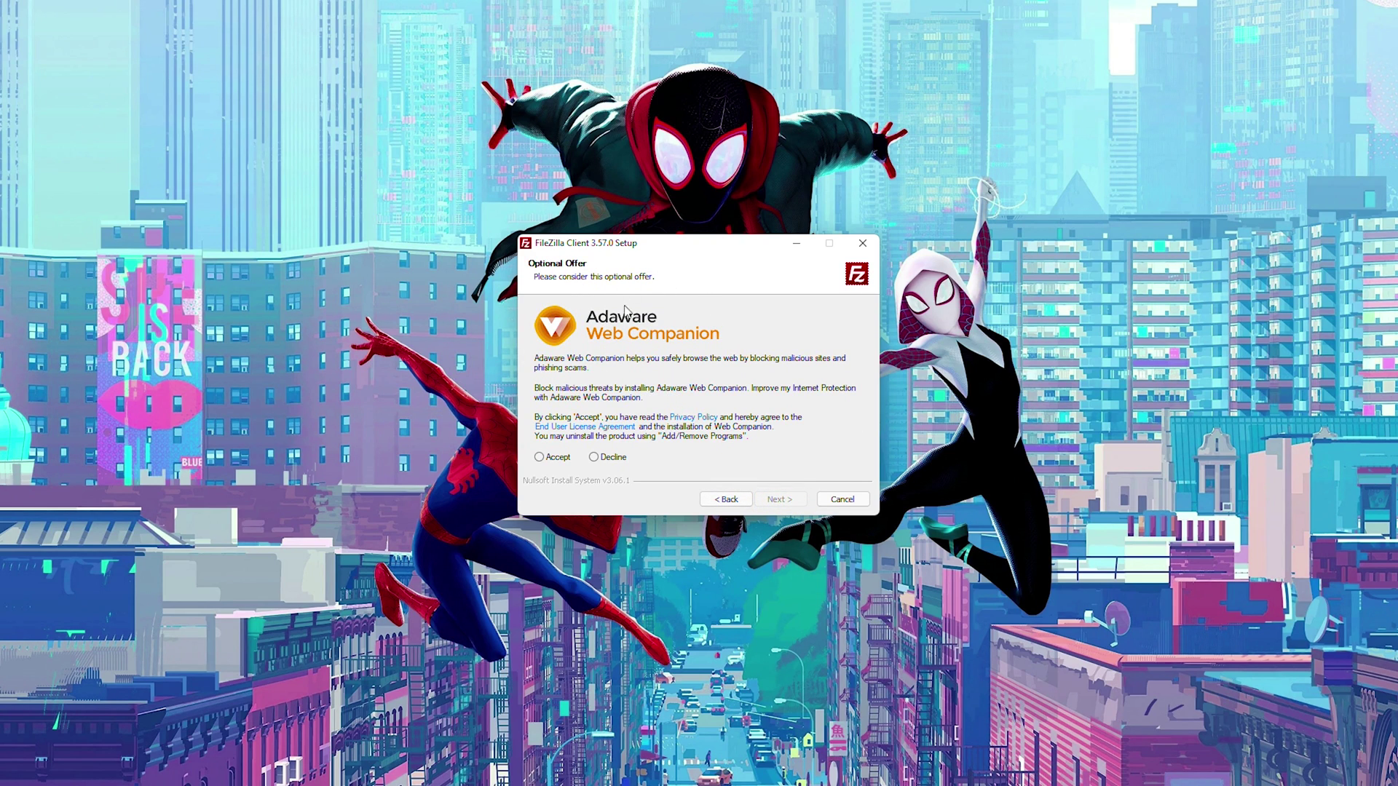
{"action": "left_click", "coordinate": [610, 458]}
{"action": "left_click", "coordinate": [804, 510]}
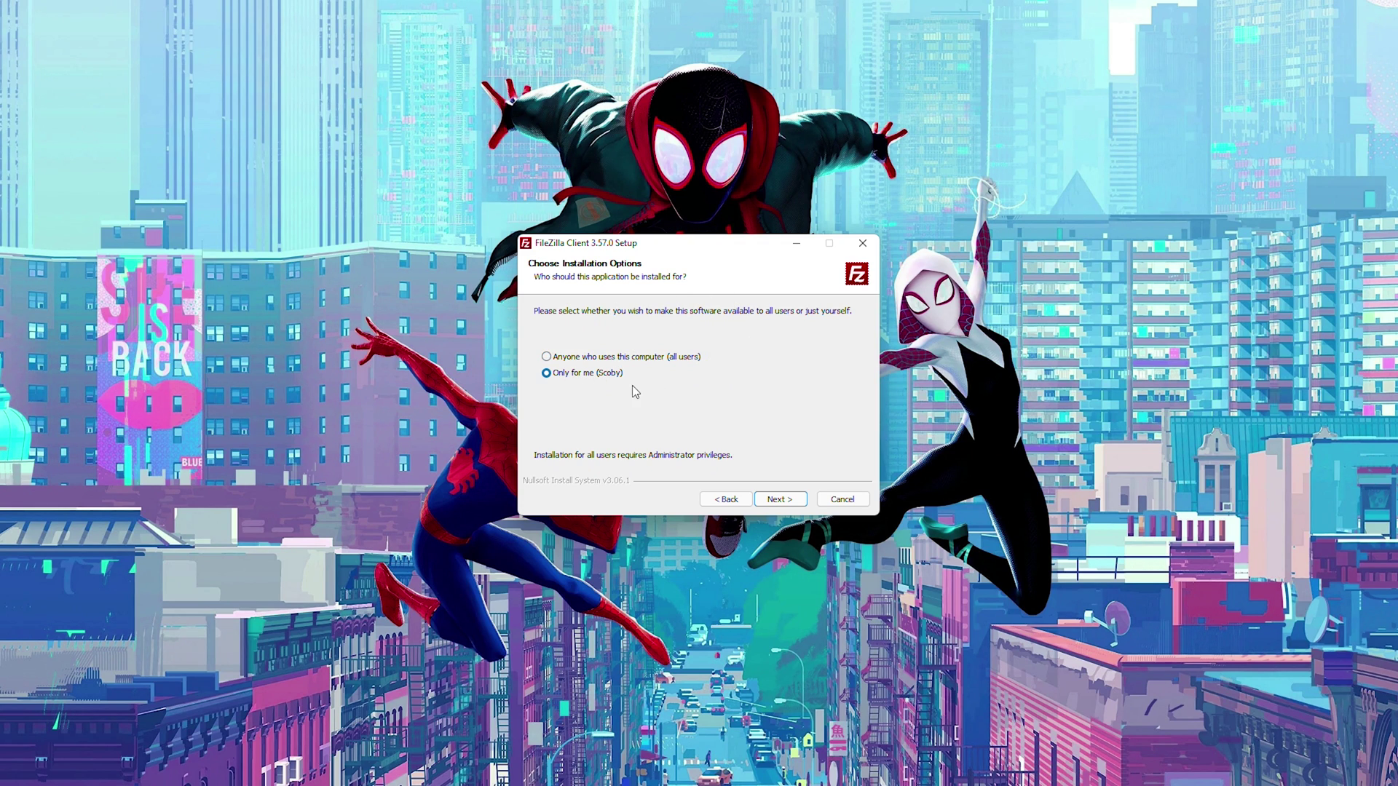
Step: Install FileZilla for the current user only, with the default components and destination folder, and launch it, dismissing the welcome dialog
{"action": "left_click", "coordinate": [776, 497]}
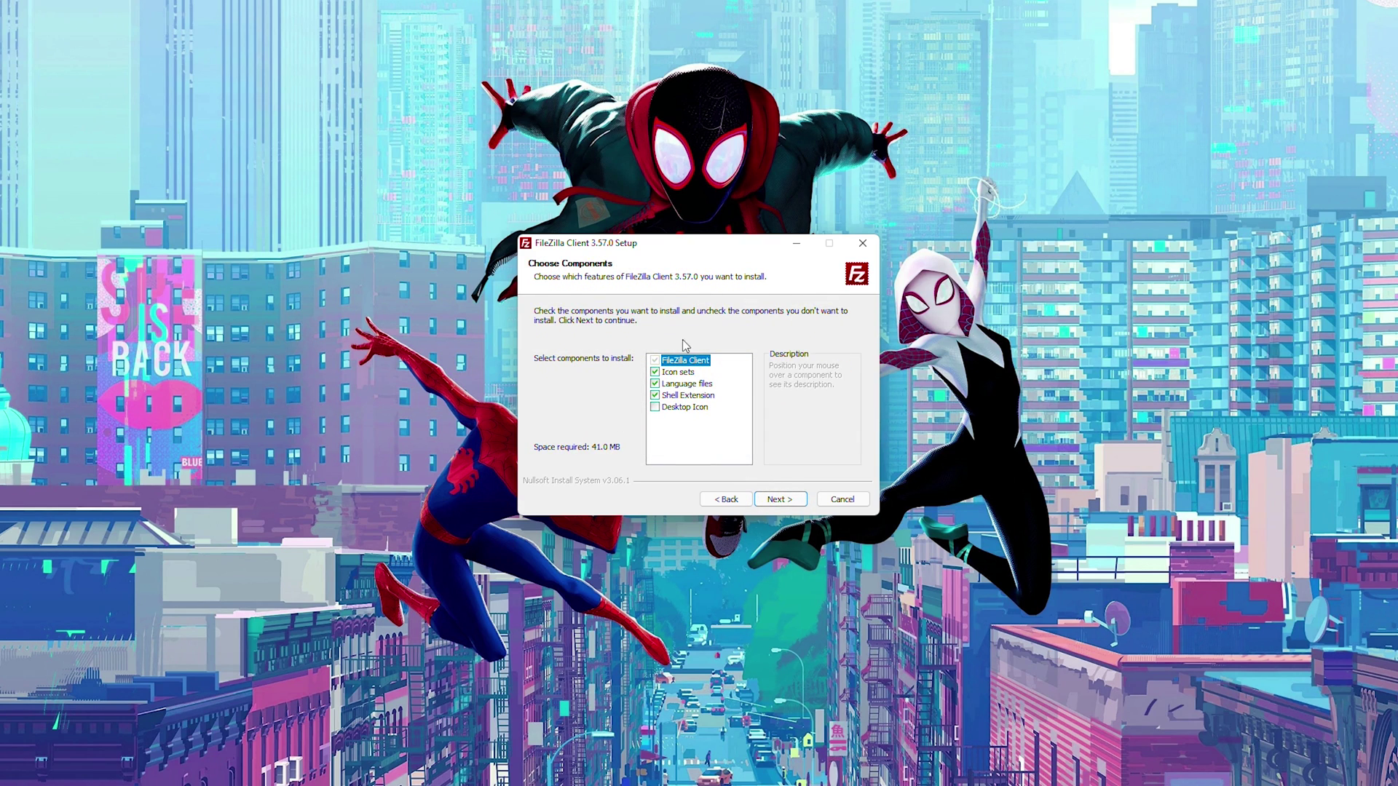
{"action": "left_click", "coordinate": [783, 502]}
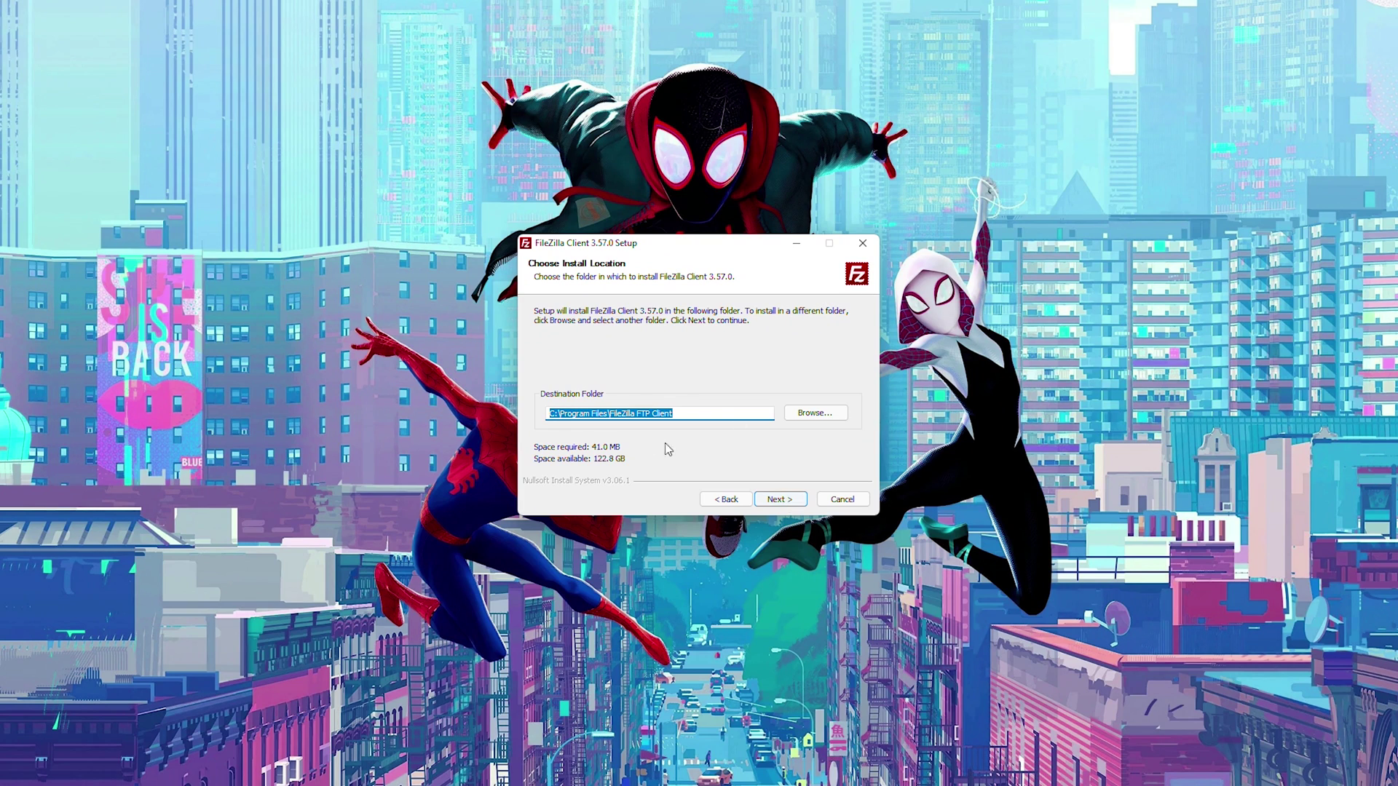
{"action": "left_click", "coordinate": [786, 503]}
{"action": "left_click", "coordinate": [781, 500]}
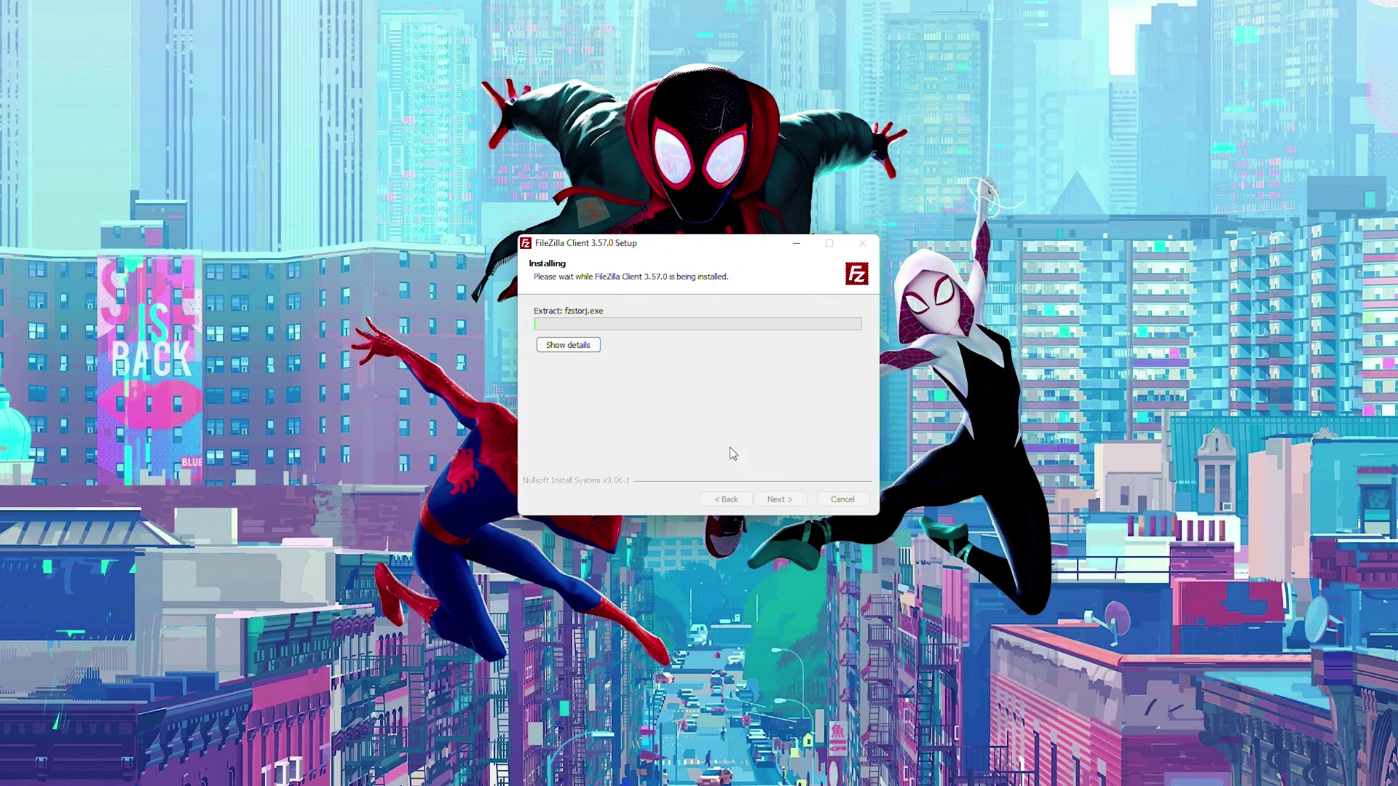
{"action": "left_click", "coordinate": [788, 499]}
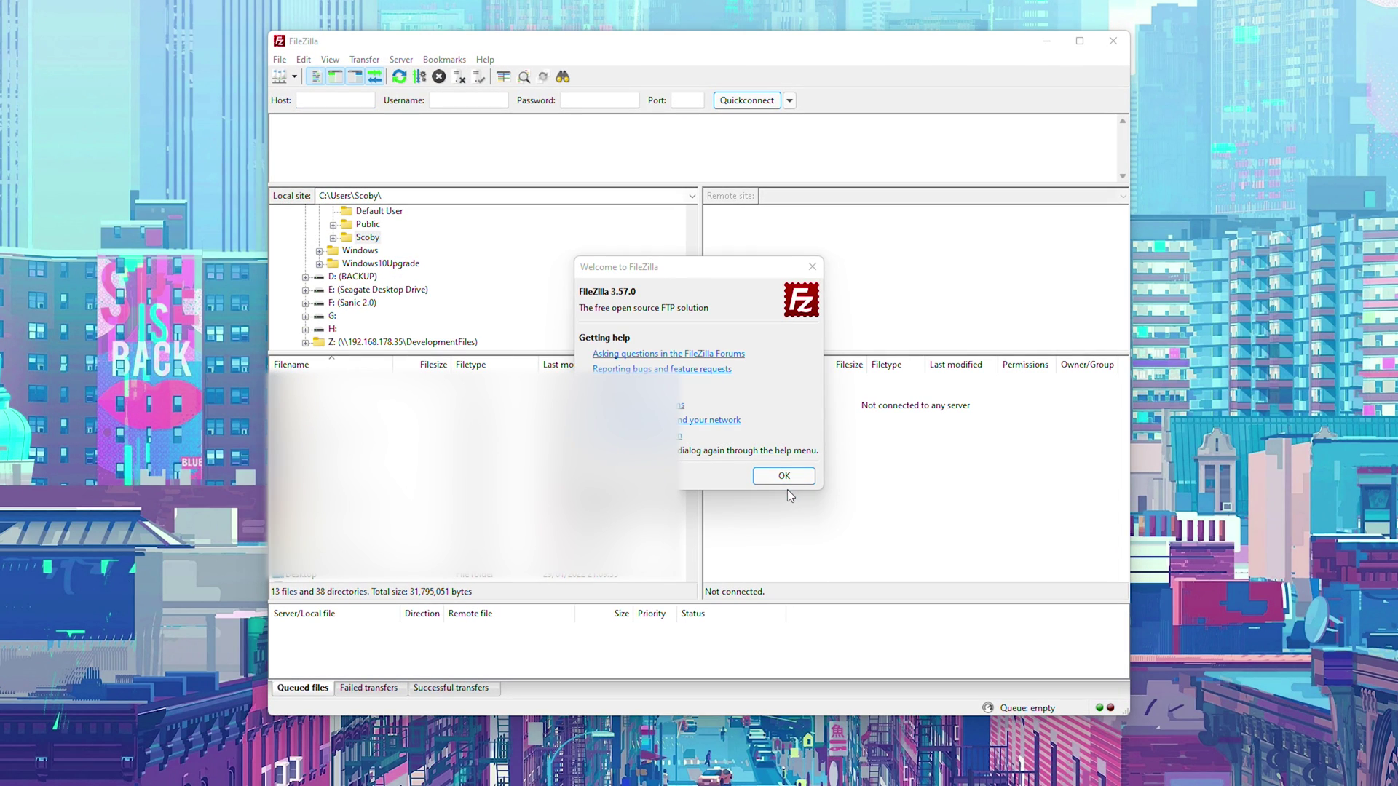
{"action": "left_click", "coordinate": [793, 478]}
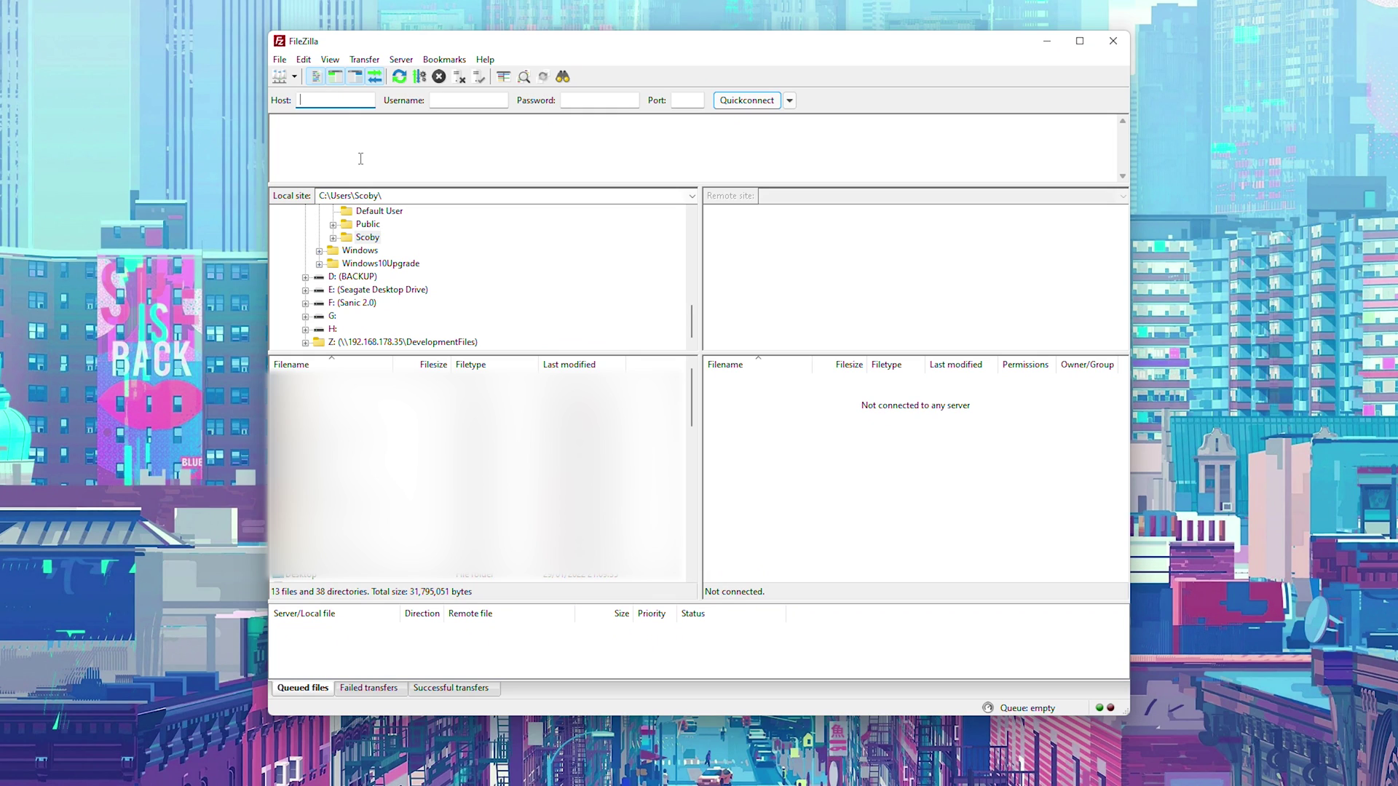
Step: Connect to the console's FTP server using its IP address as host and port 21, leaving the username and password empty
{"action": "left_click", "coordinate": [687, 100]}
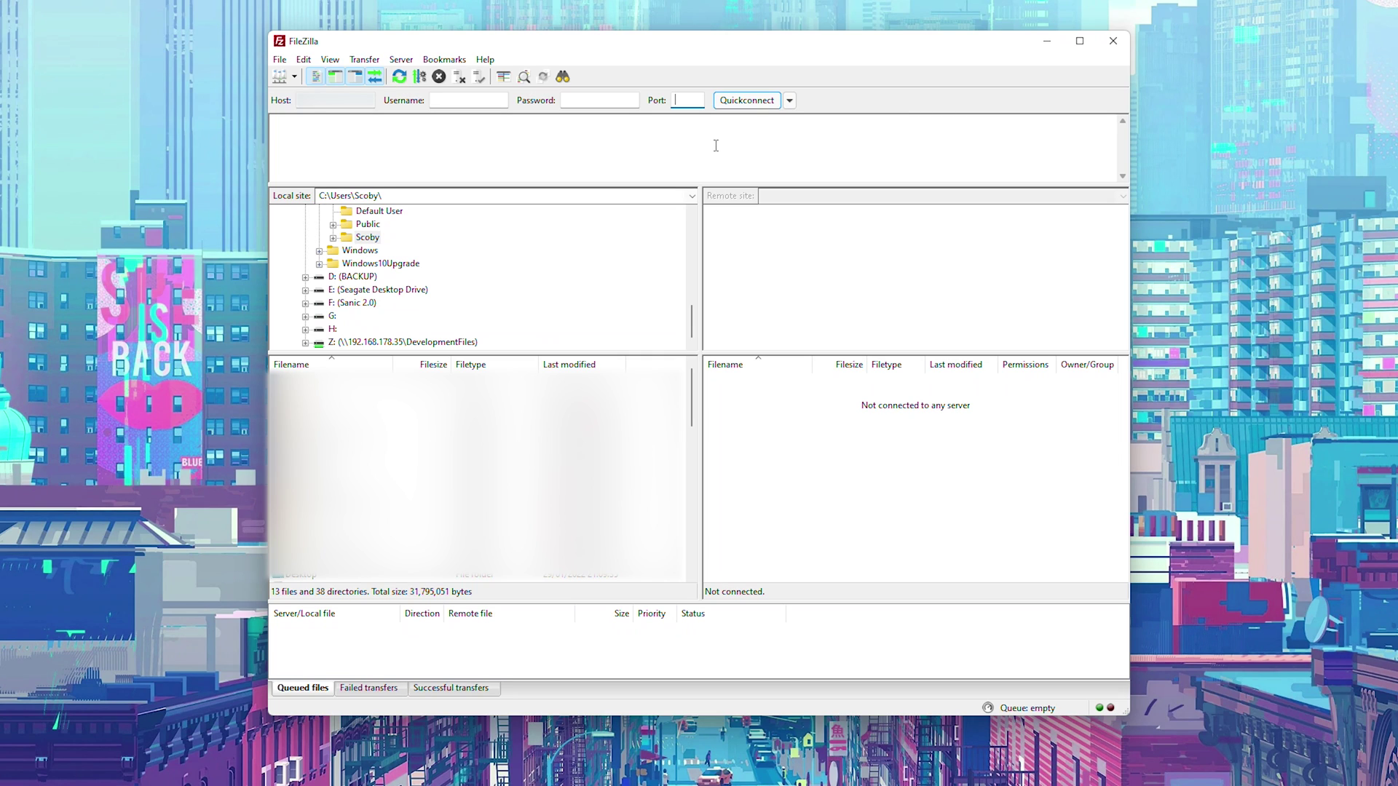
{"action": "type", "text": "21"}
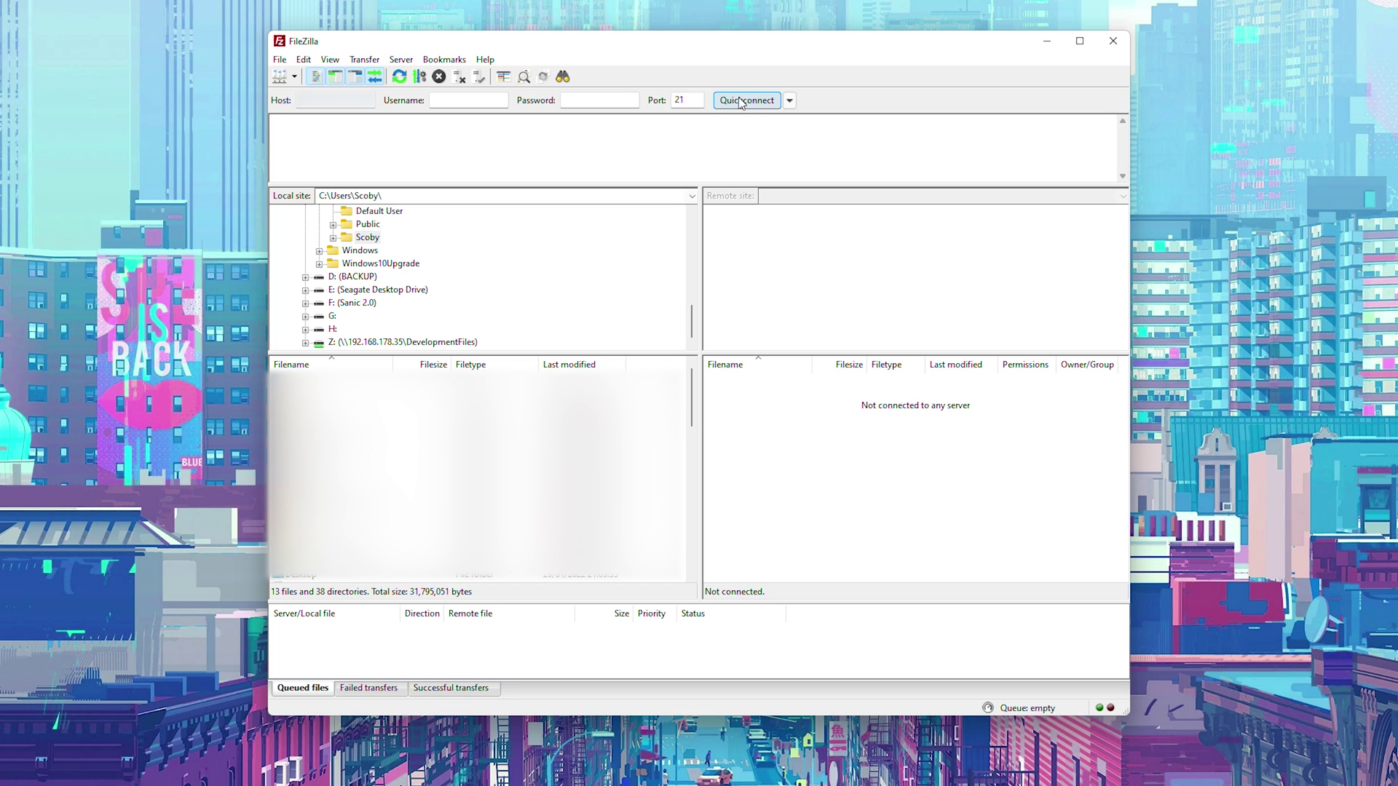
{"action": "left_click", "coordinate": [742, 102]}
{"action": "left_click", "coordinate": [725, 433]}
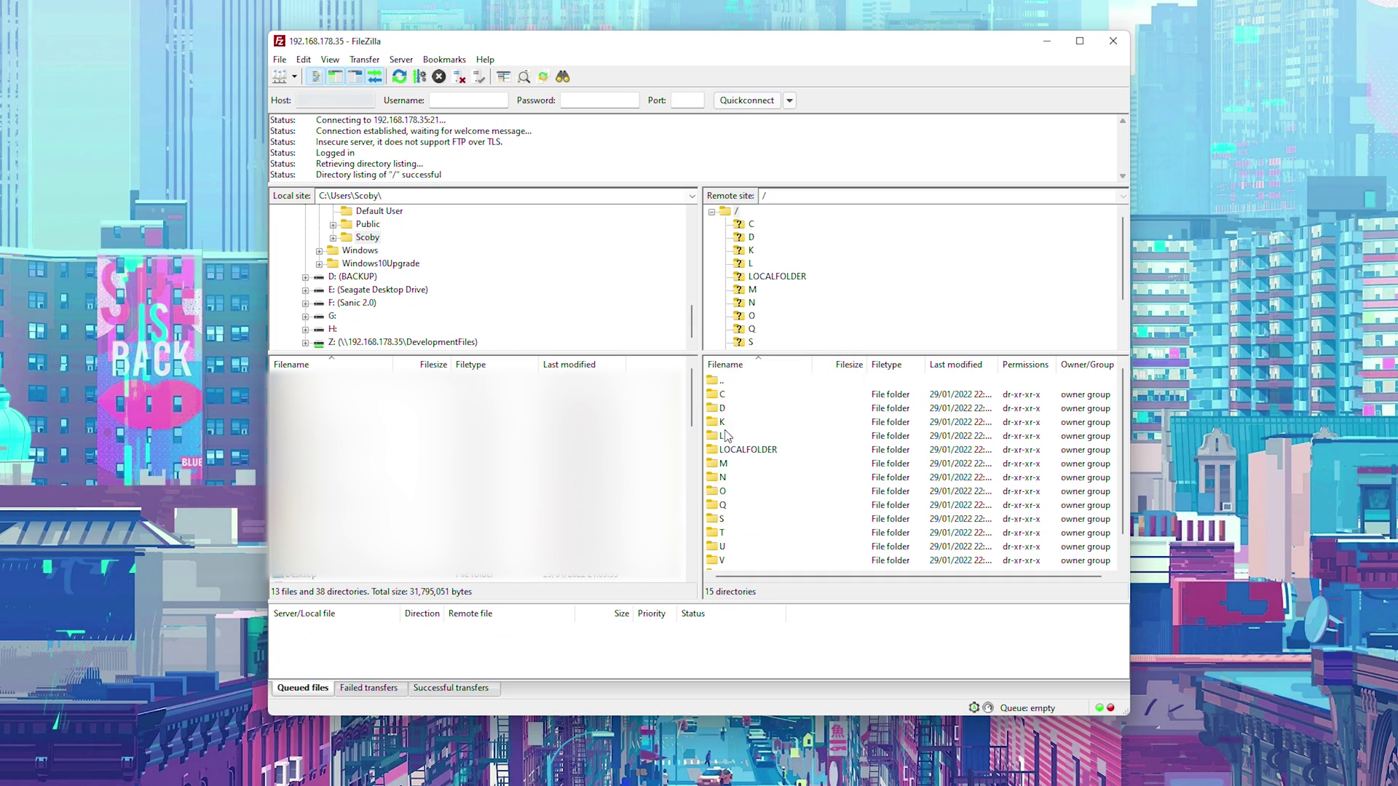
Step: Open LOCALFOLDER on the remote site and widen the Filename column to show the full folder names
{"action": "scroll", "coordinate": [550, 284], "scroll_direction": "up", "scroll_amount": 4}
{"action": "scroll", "coordinate": [554, 313], "scroll_direction": "down", "scroll_amount": 4}
{"action": "scroll", "coordinate": [509, 328], "scroll_direction": "up", "scroll_amount": 4}
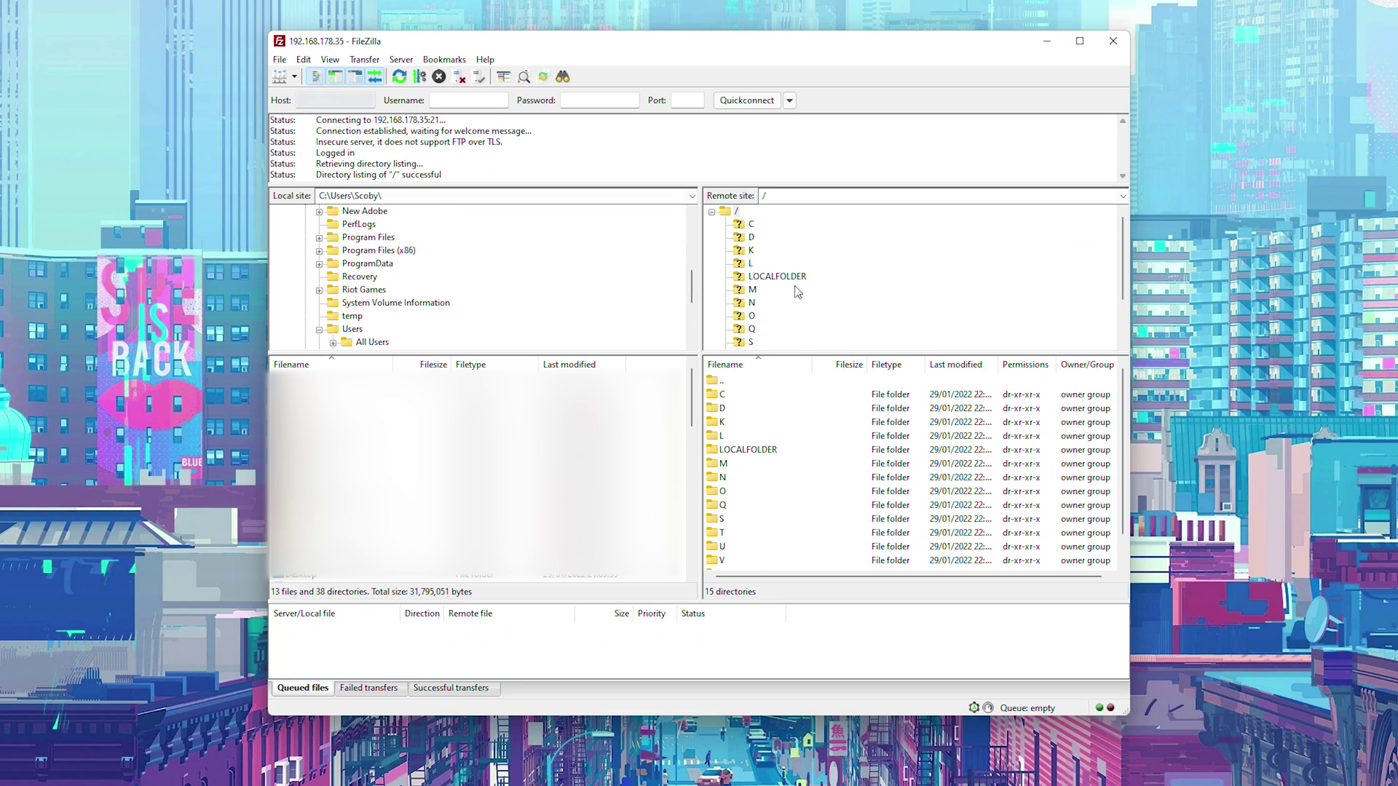
{"action": "scroll", "coordinate": [796, 284], "scroll_direction": "down", "scroll_amount": 2}
{"action": "scroll", "coordinate": [797, 292], "scroll_direction": "up", "scroll_amount": 2}
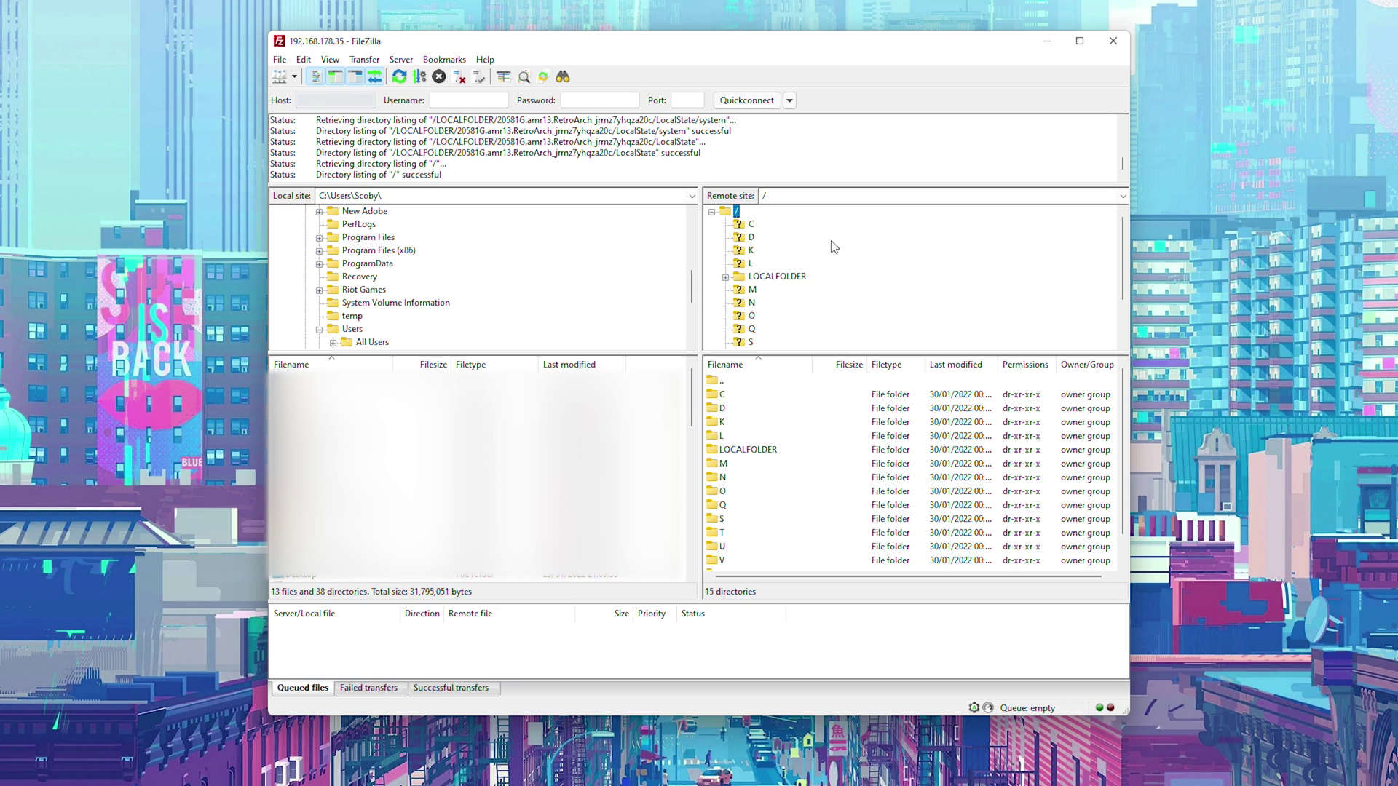
{"action": "left_click", "coordinate": [786, 281]}
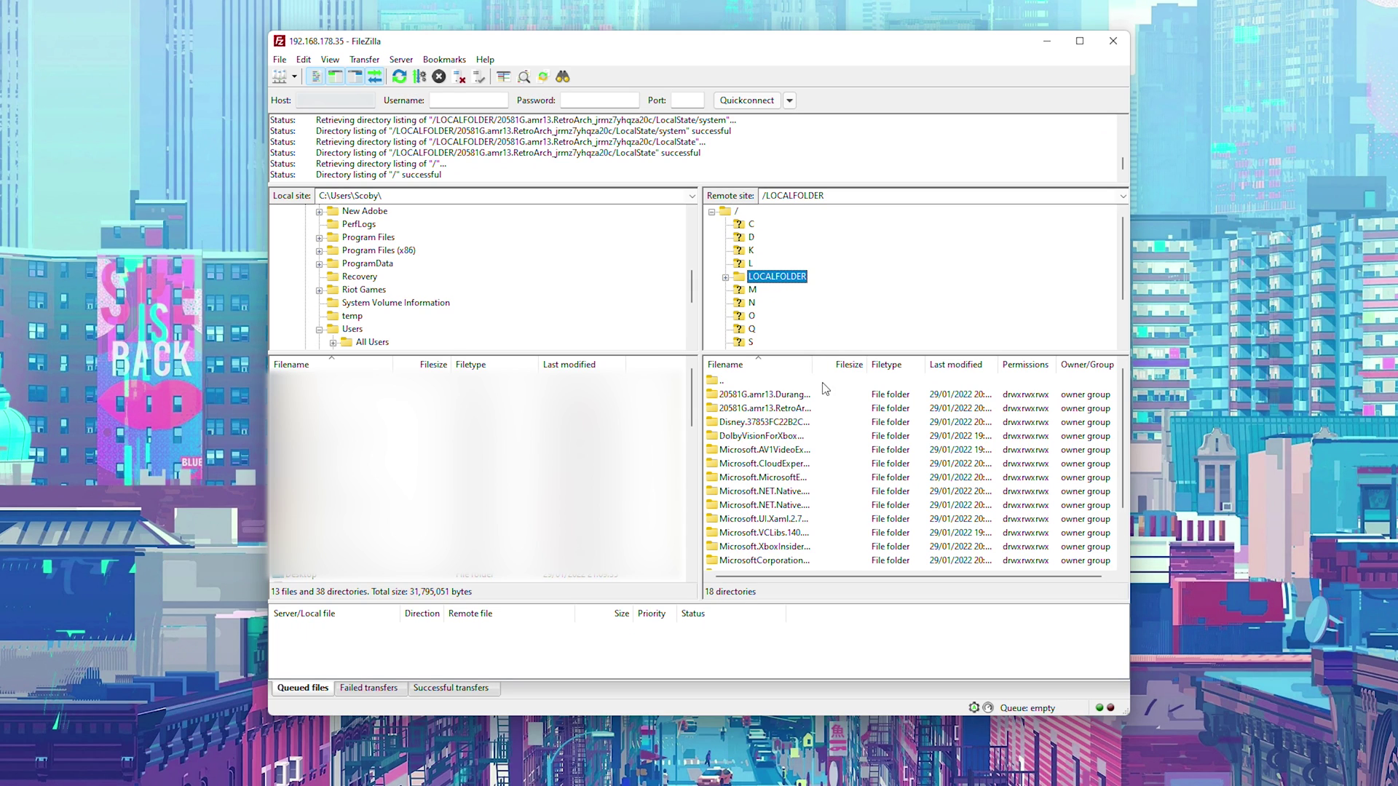
{"action": "left_click_drag", "start_coordinate": [813, 364], "coordinate": [916, 361]}
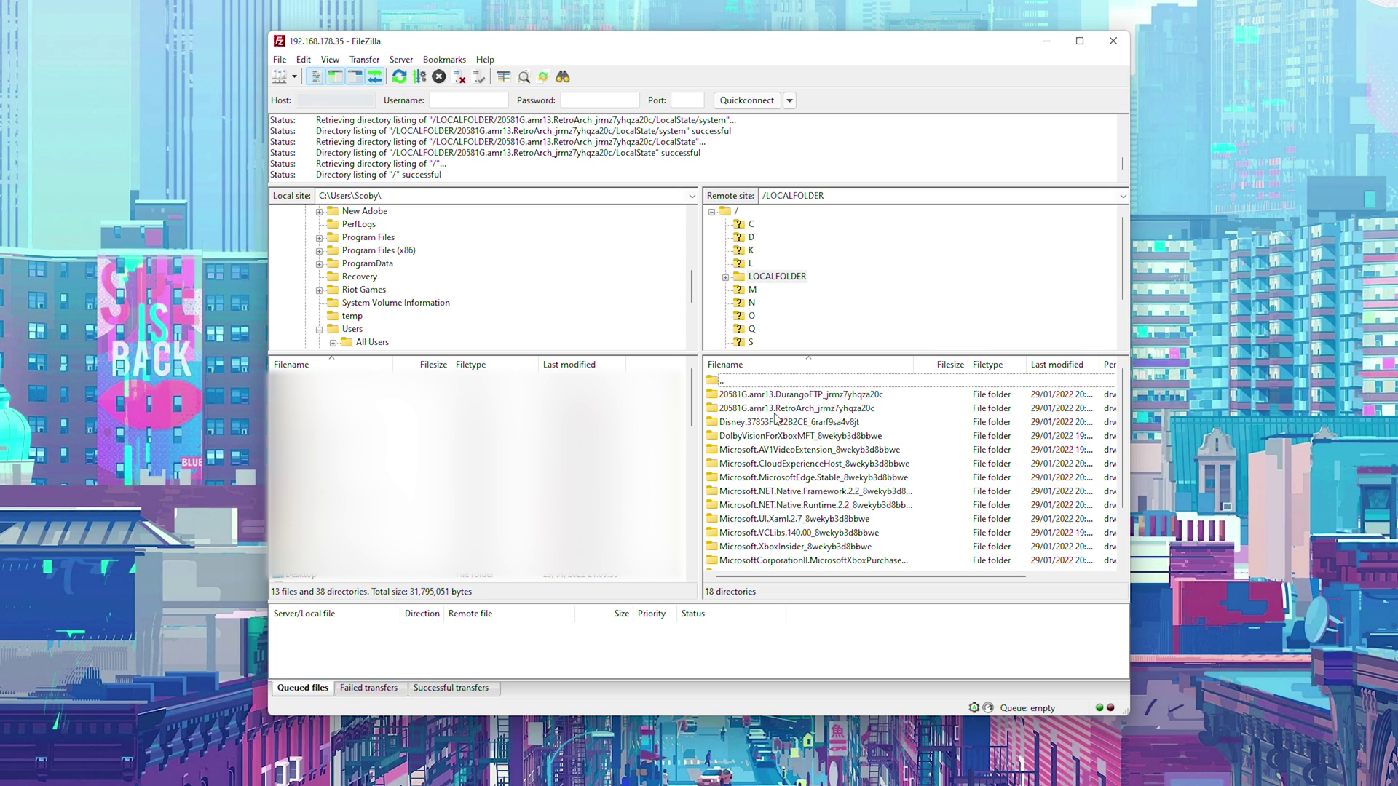
Step: Open the system folder inside the LocalState folder of the remote RetroArch app folder
{"action": "double_click", "coordinate": [783, 408]}
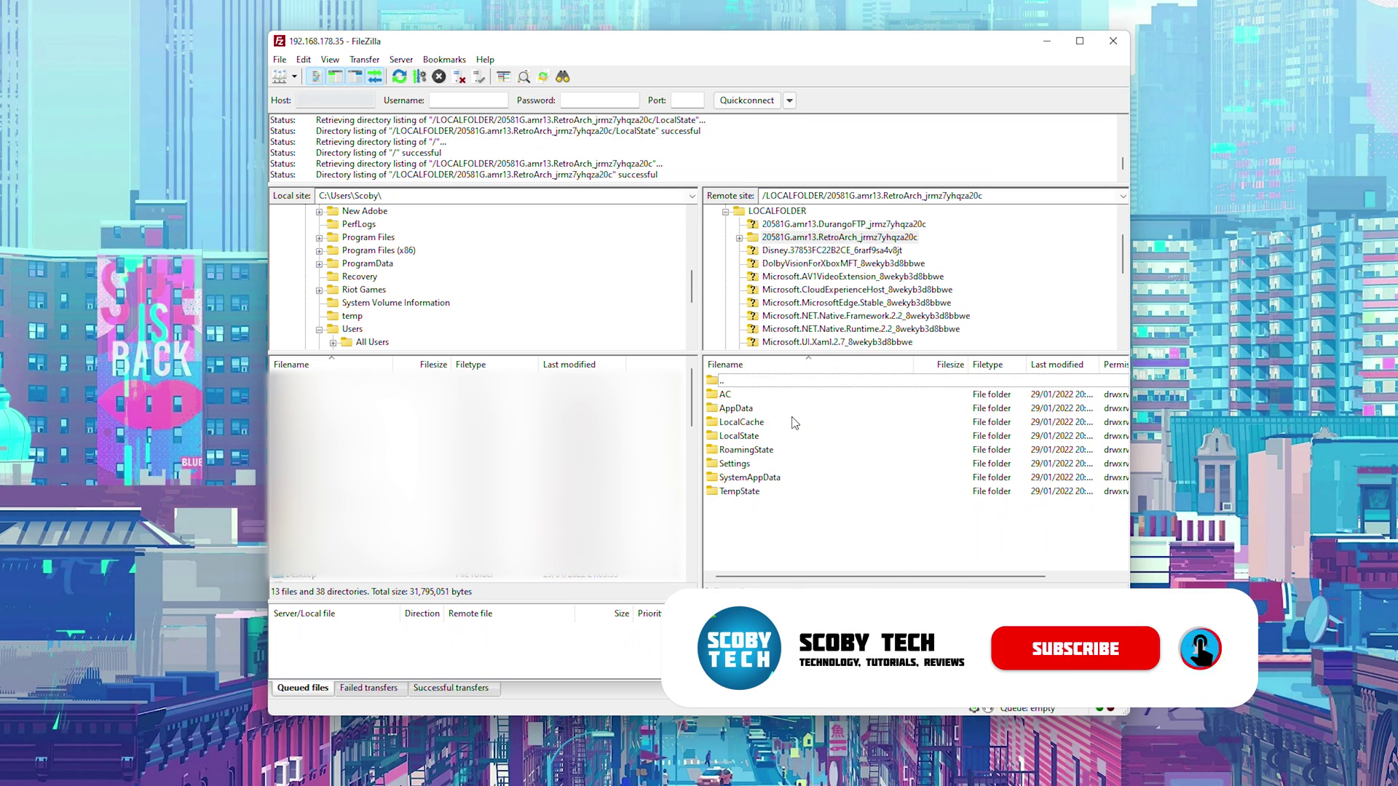
{"action": "double_click", "coordinate": [751, 437]}
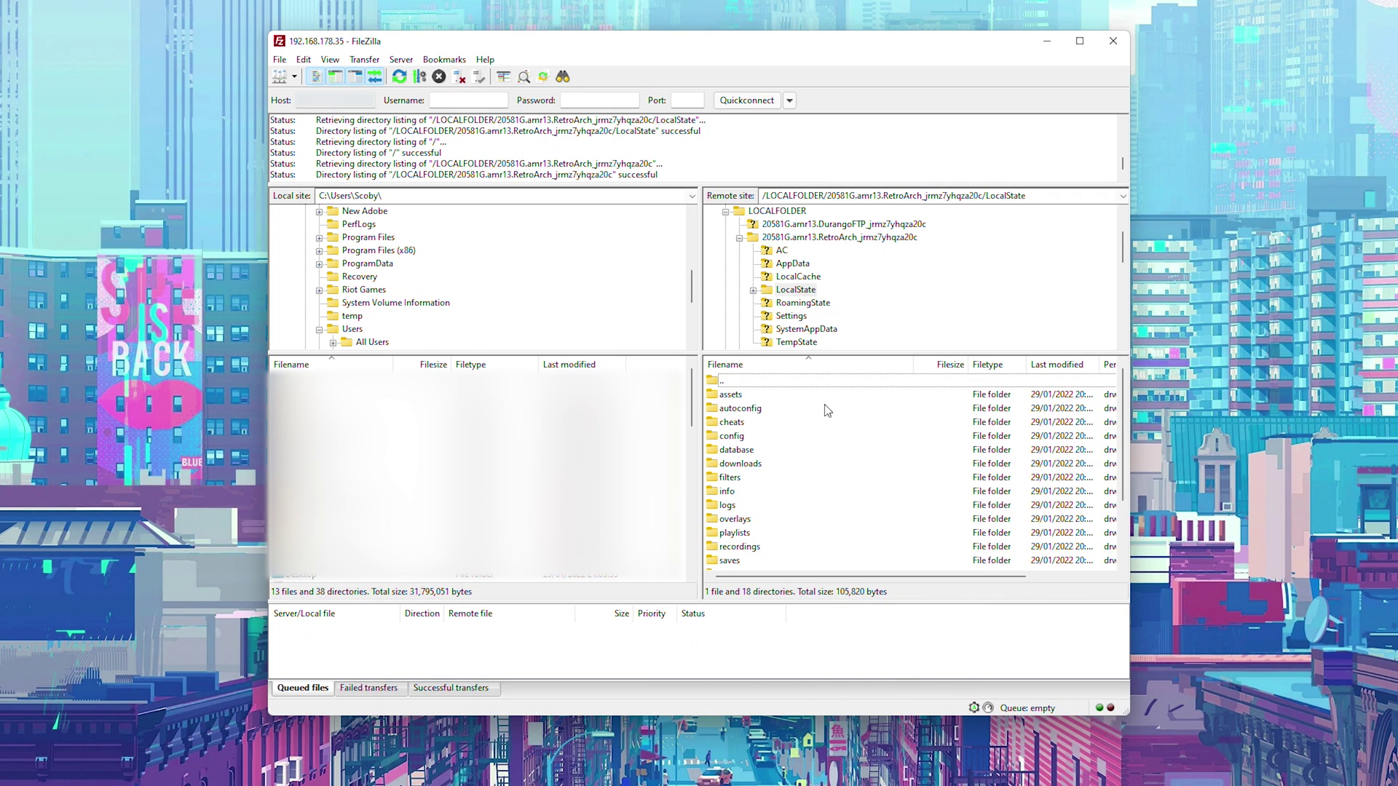
{"action": "scroll", "coordinate": [835, 412], "scroll_direction": "down", "scroll_amount": 2}
{"action": "double_click", "coordinate": [730, 534]}
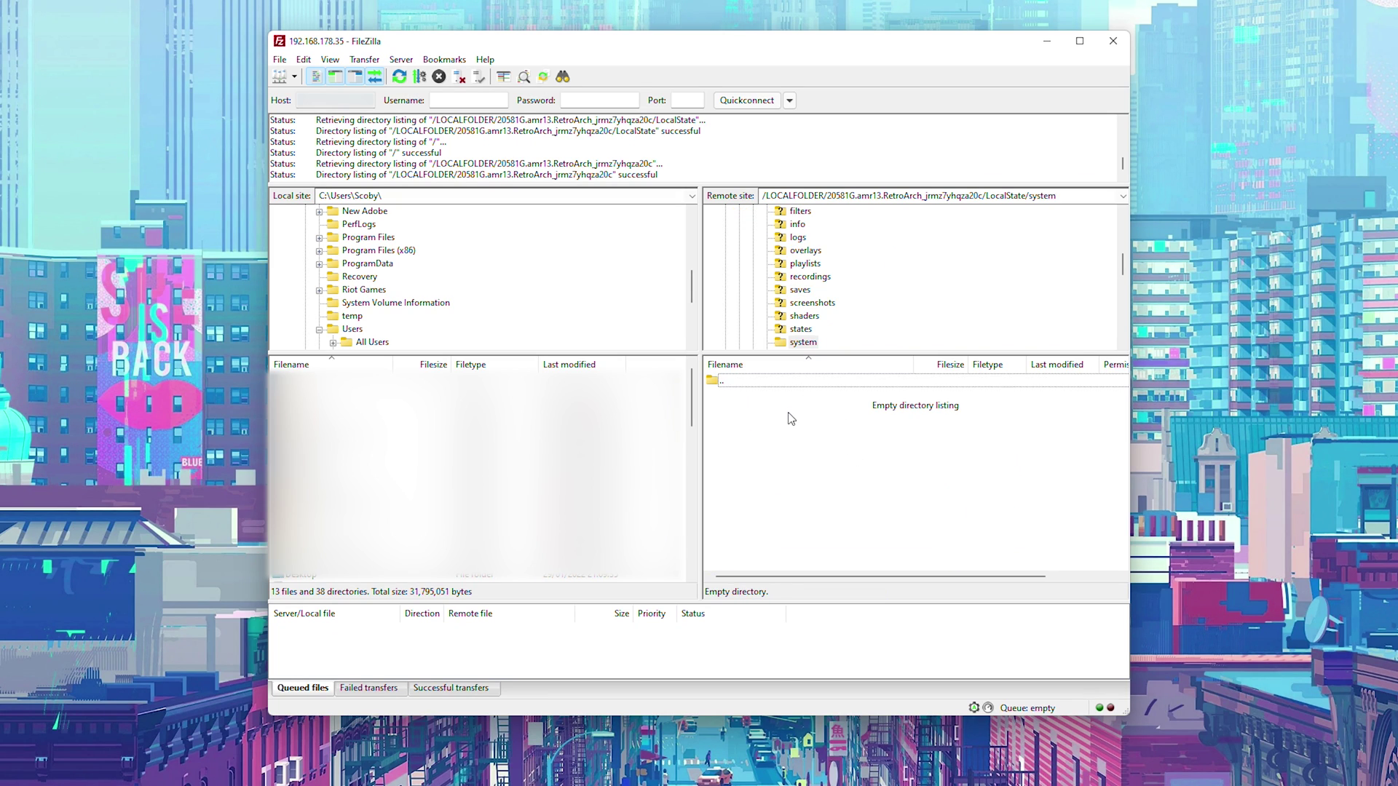